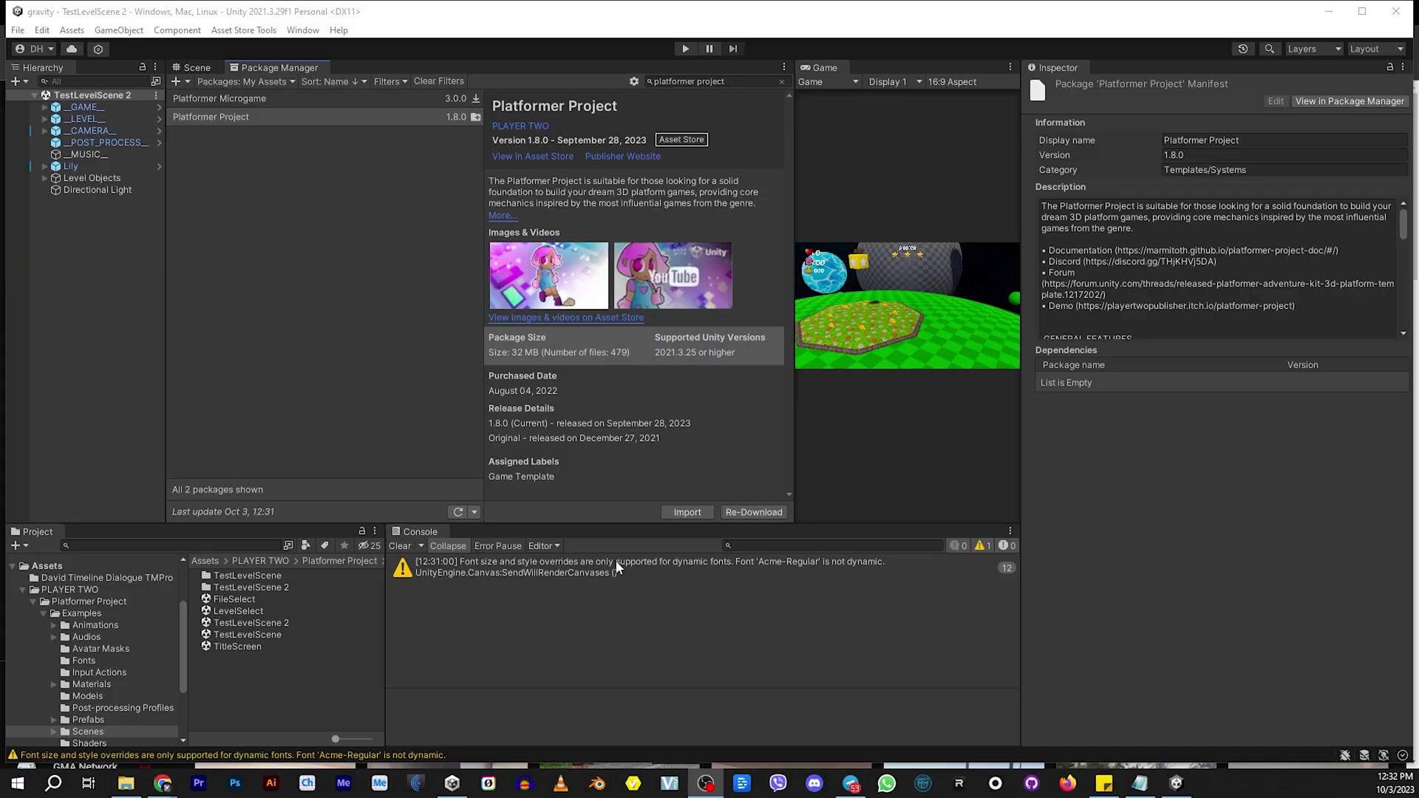
Clear the Console and confirm Timeline is installed in the Unity Registry package list
left_click(401, 544)
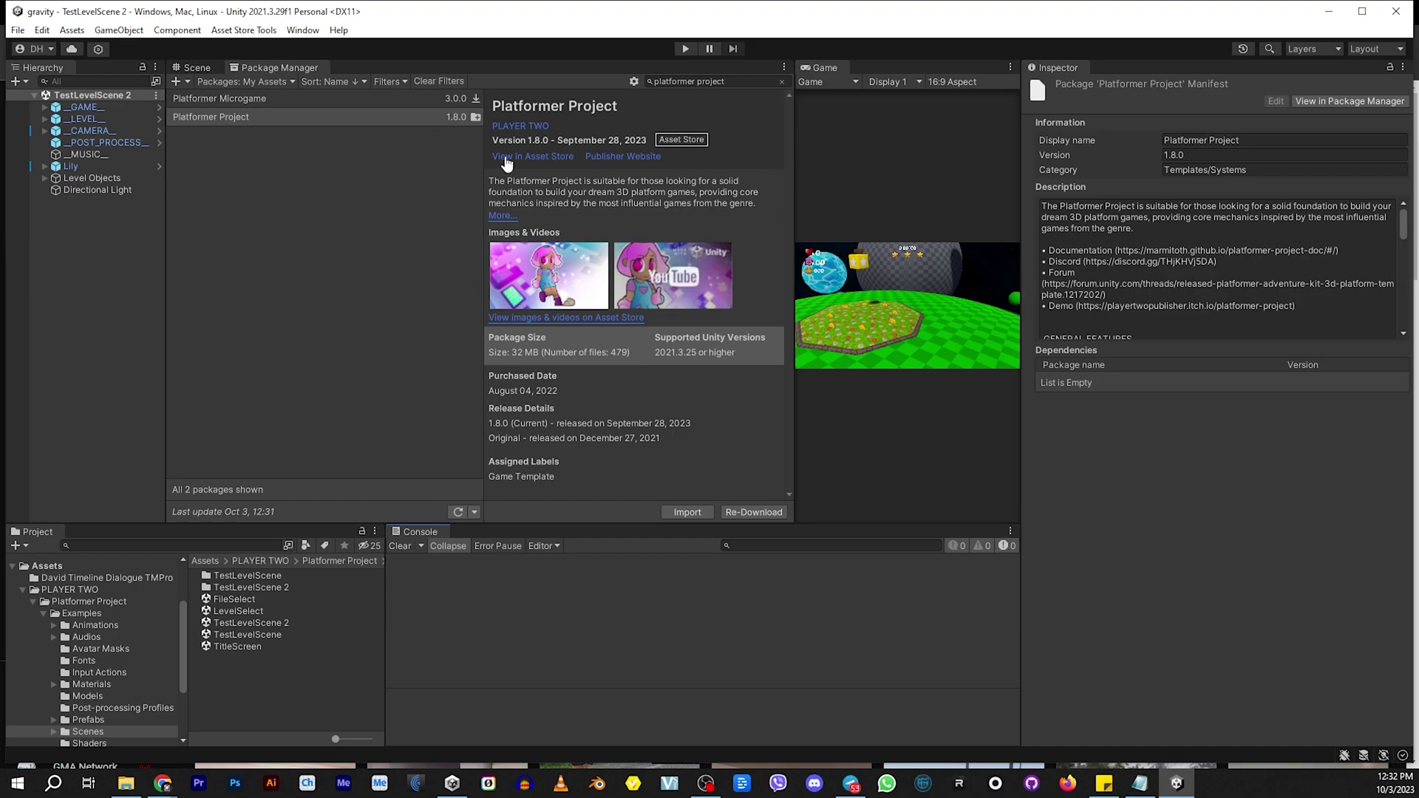
left_click(260, 82)
left_click(236, 97)
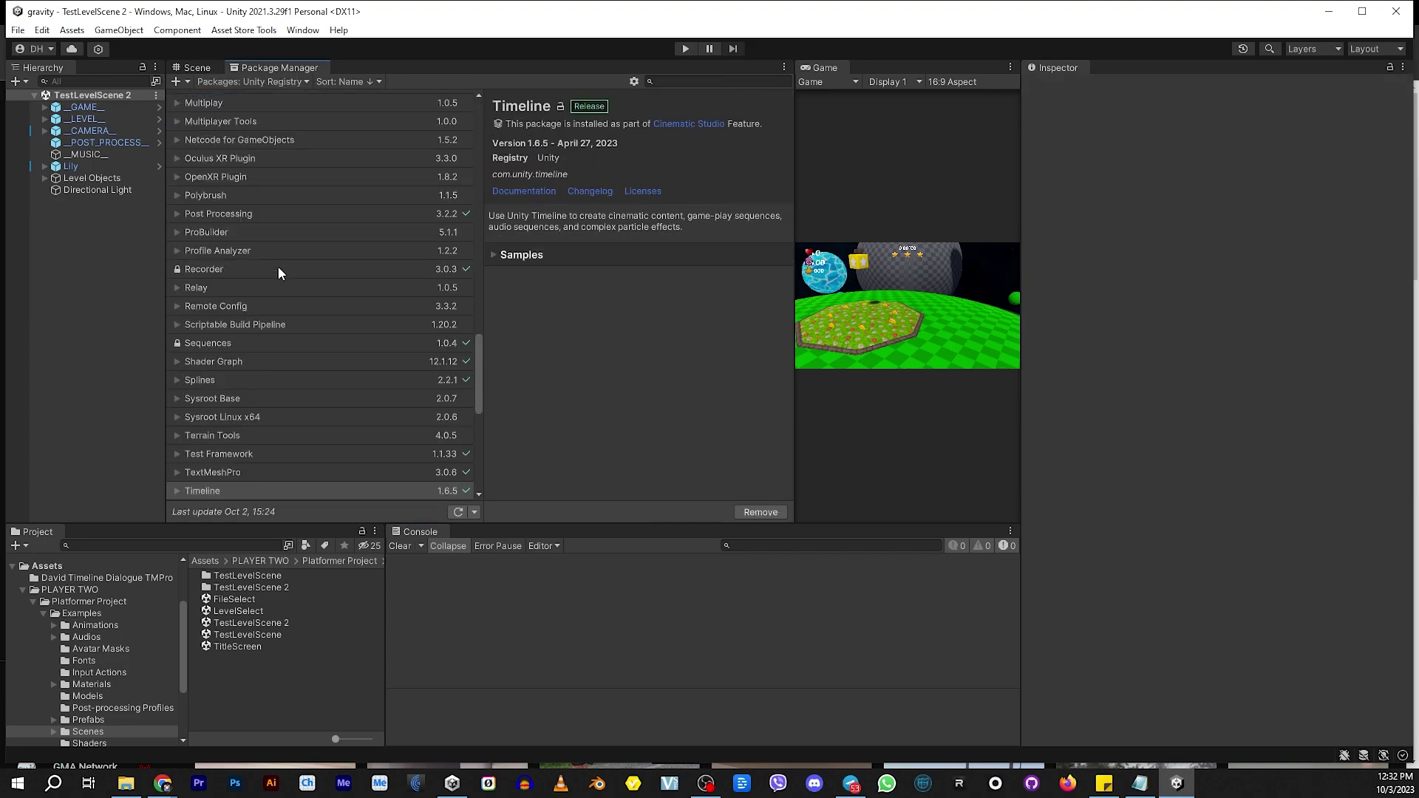
scroll(318, 421, "down", 3)
left_click(238, 370)
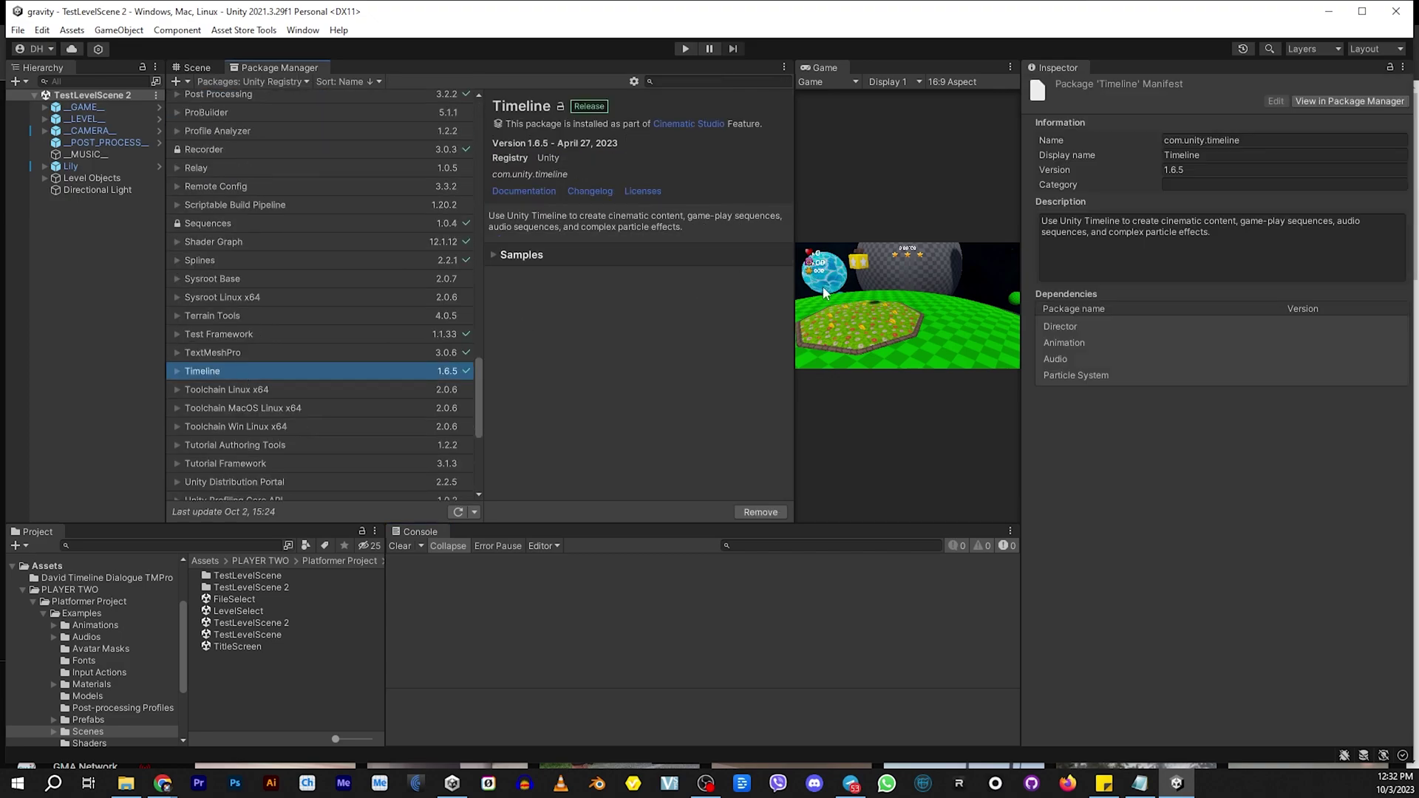
Search My Assets for 'playables' and view the Default Playables 1.9 package details
left_click(263, 82)
left_click(243, 134)
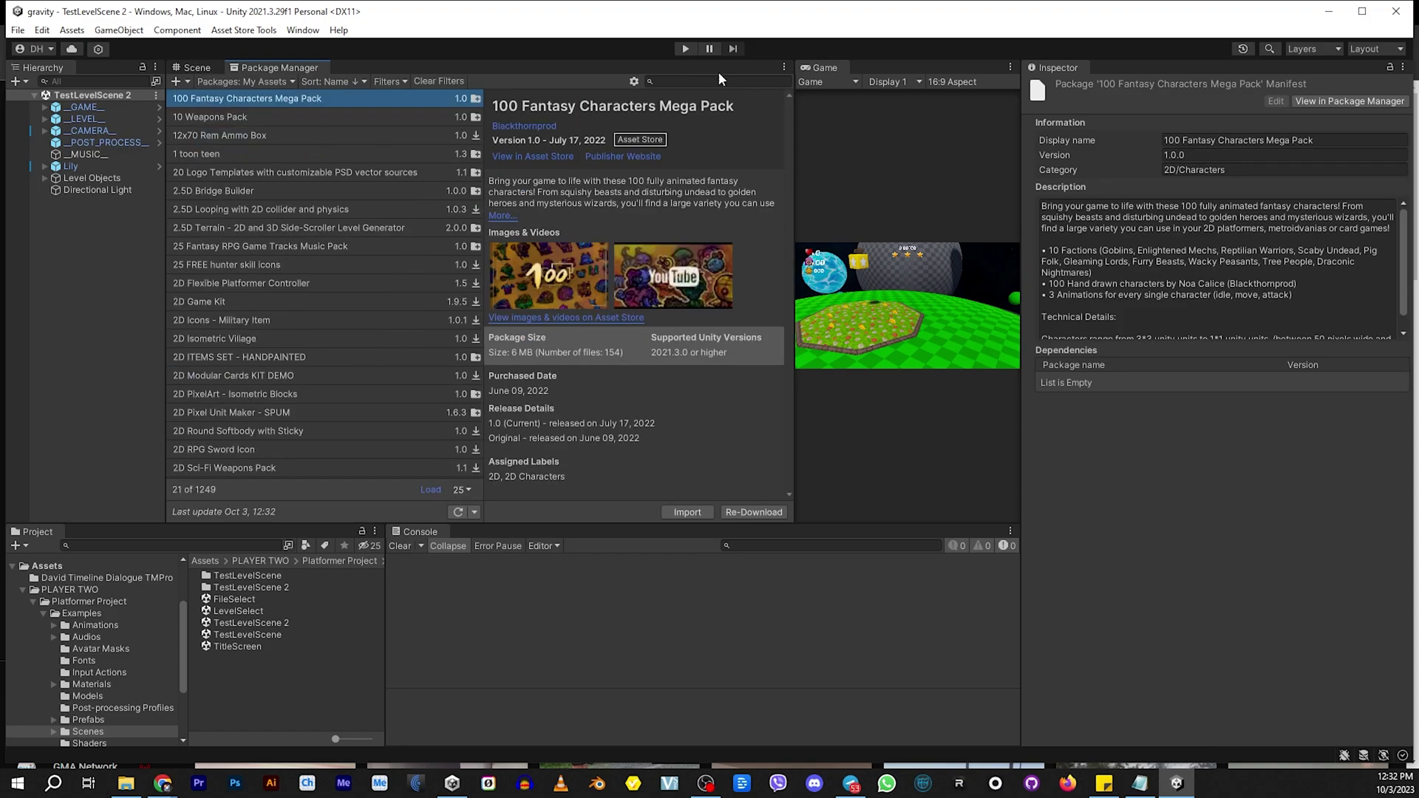
left_click(686, 80)
type("playables")
left_click(193, 119)
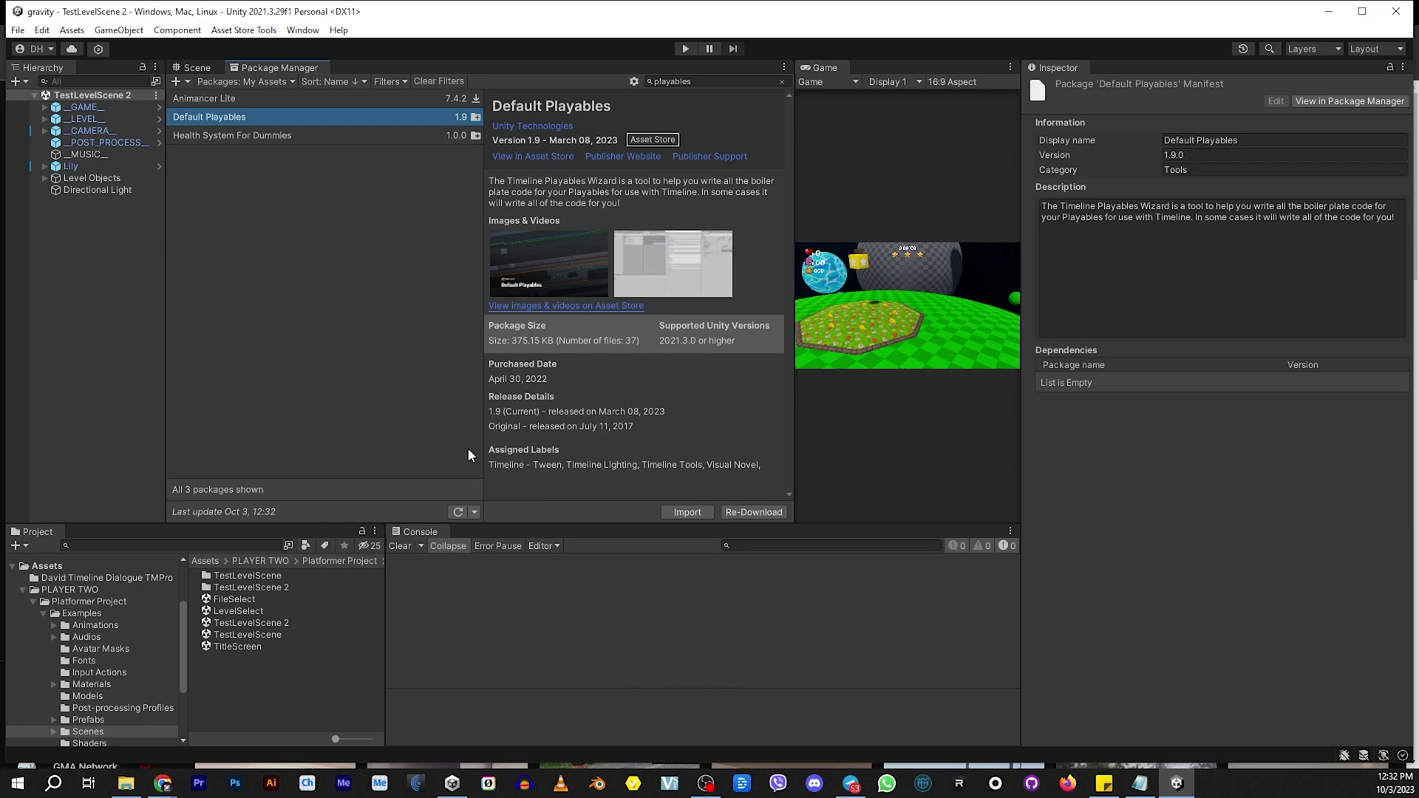
left_click_drag(384, 637, 296, 630)
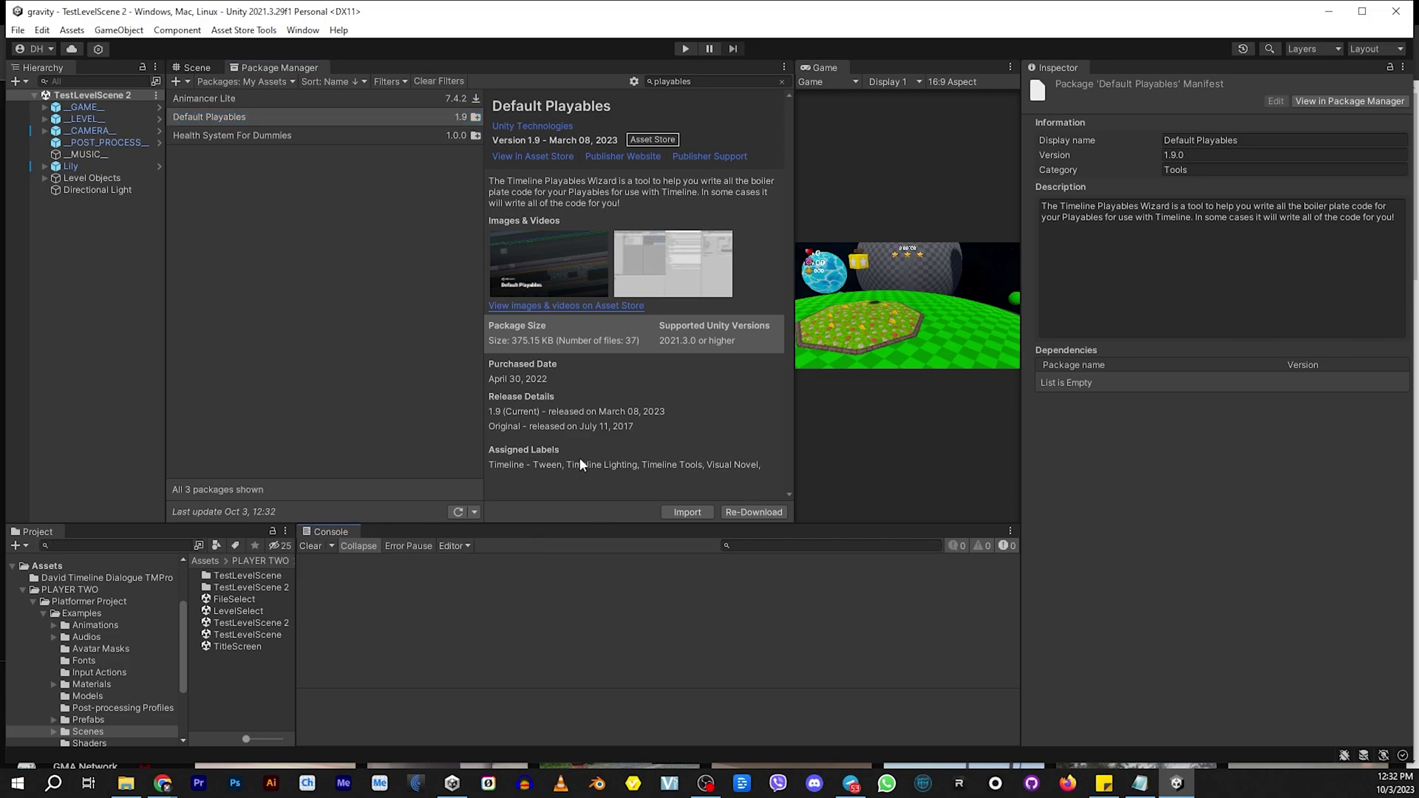
Return to the Scene view, widen the game preview and dock a Timeline window beside the Console
left_click(195, 67)
left_click_drag(796, 296, 562, 295)
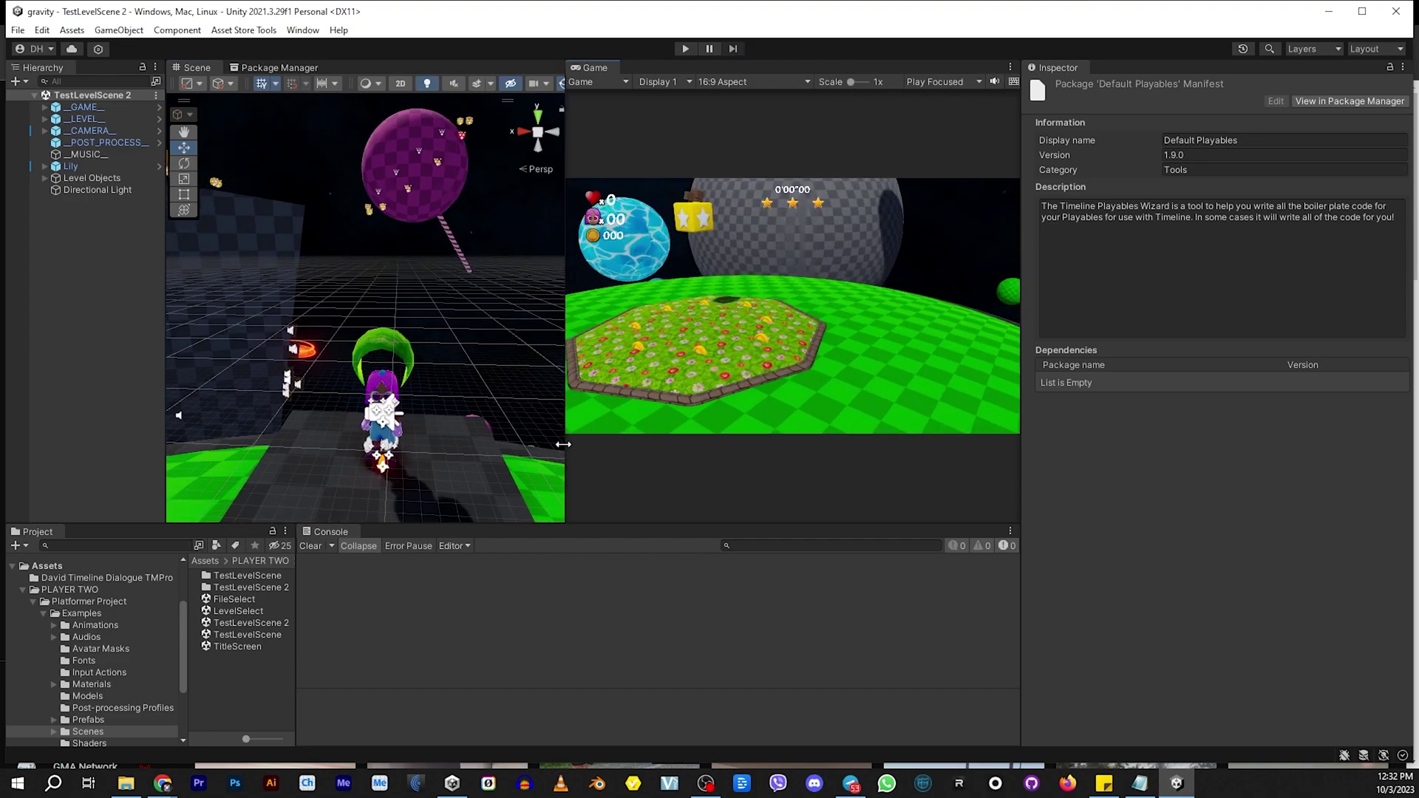
left_click(301, 33)
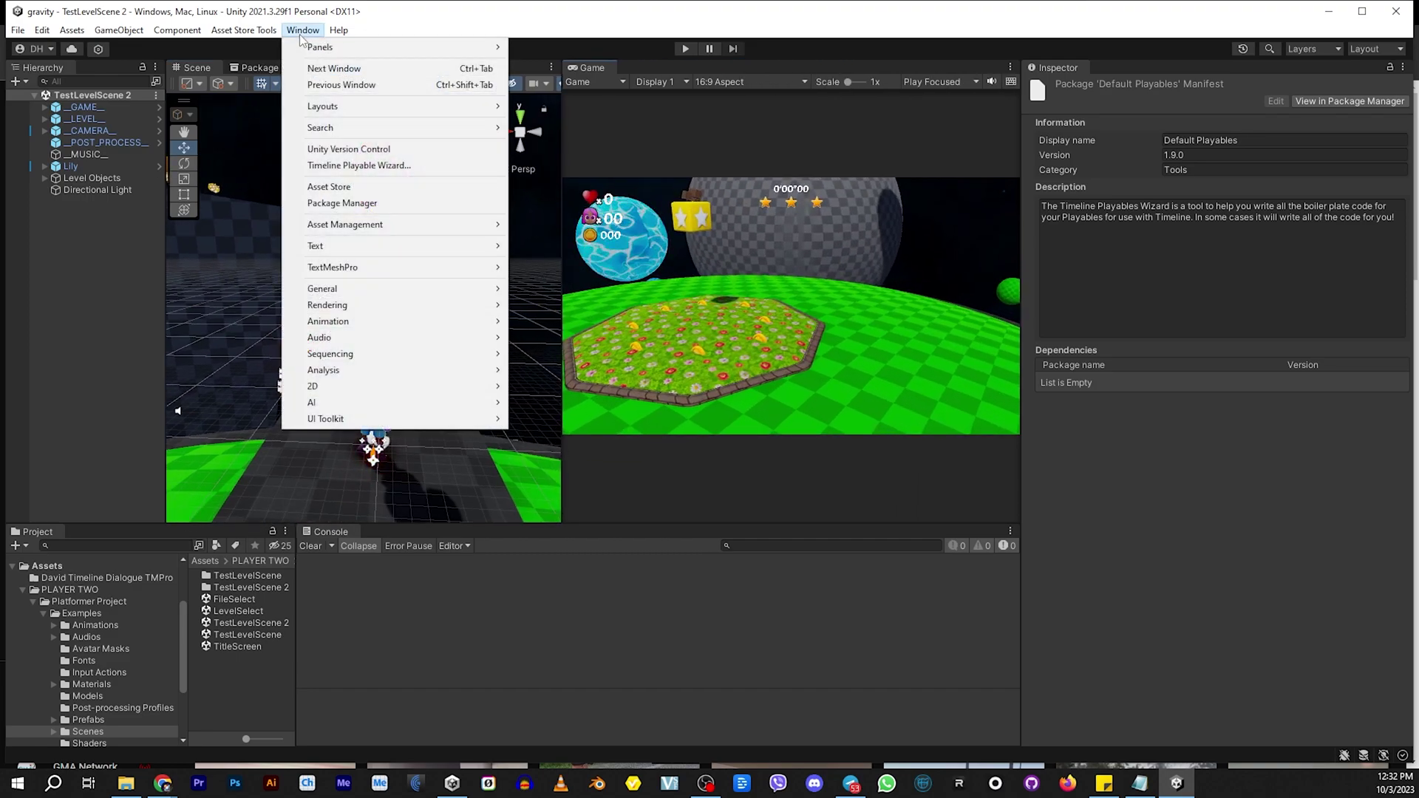
mouse_move(365, 353)
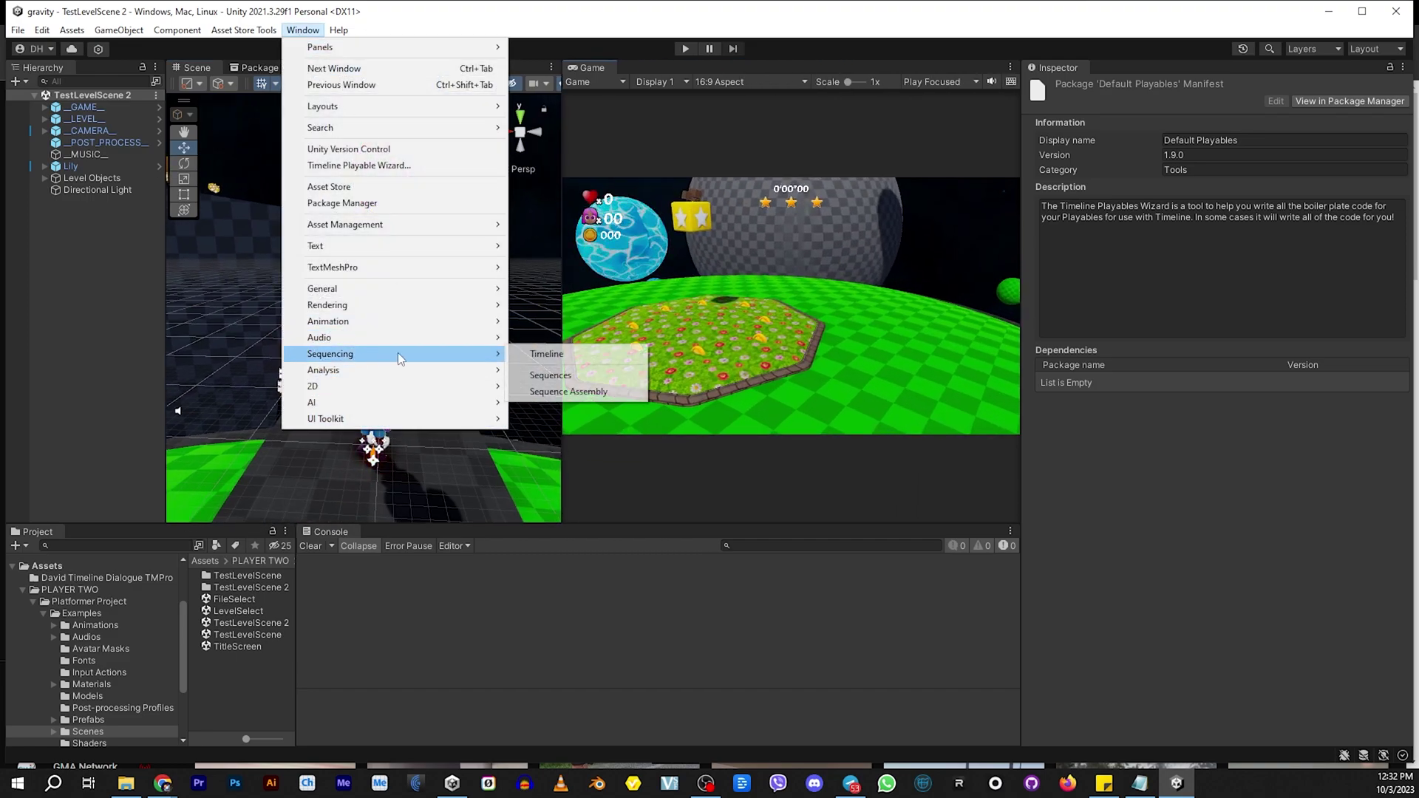
left_click(533, 352)
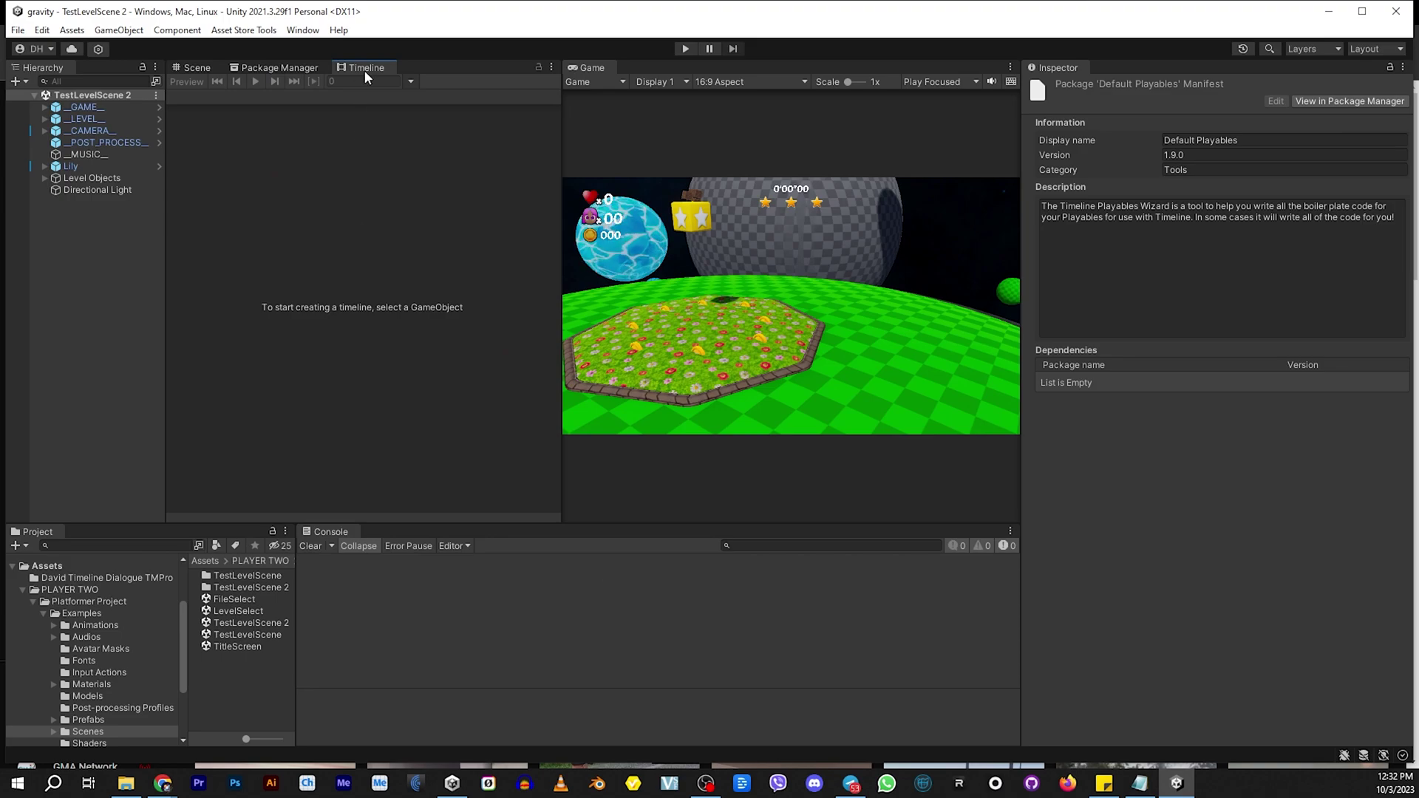
left_click_drag(365, 68, 436, 533)
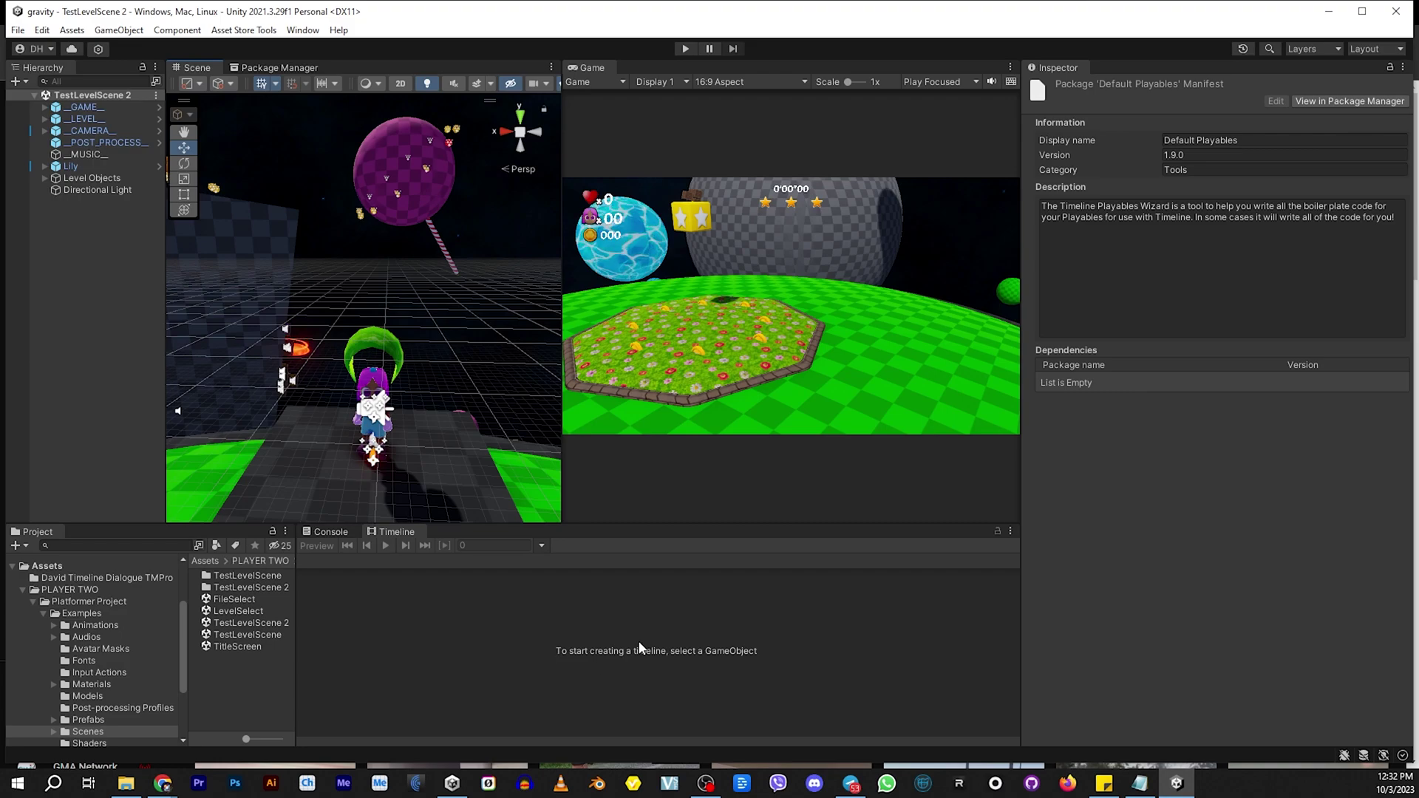
Create an empty GameObject named 'CutScene Timeline' in the Hierarchy
right_click(66, 238)
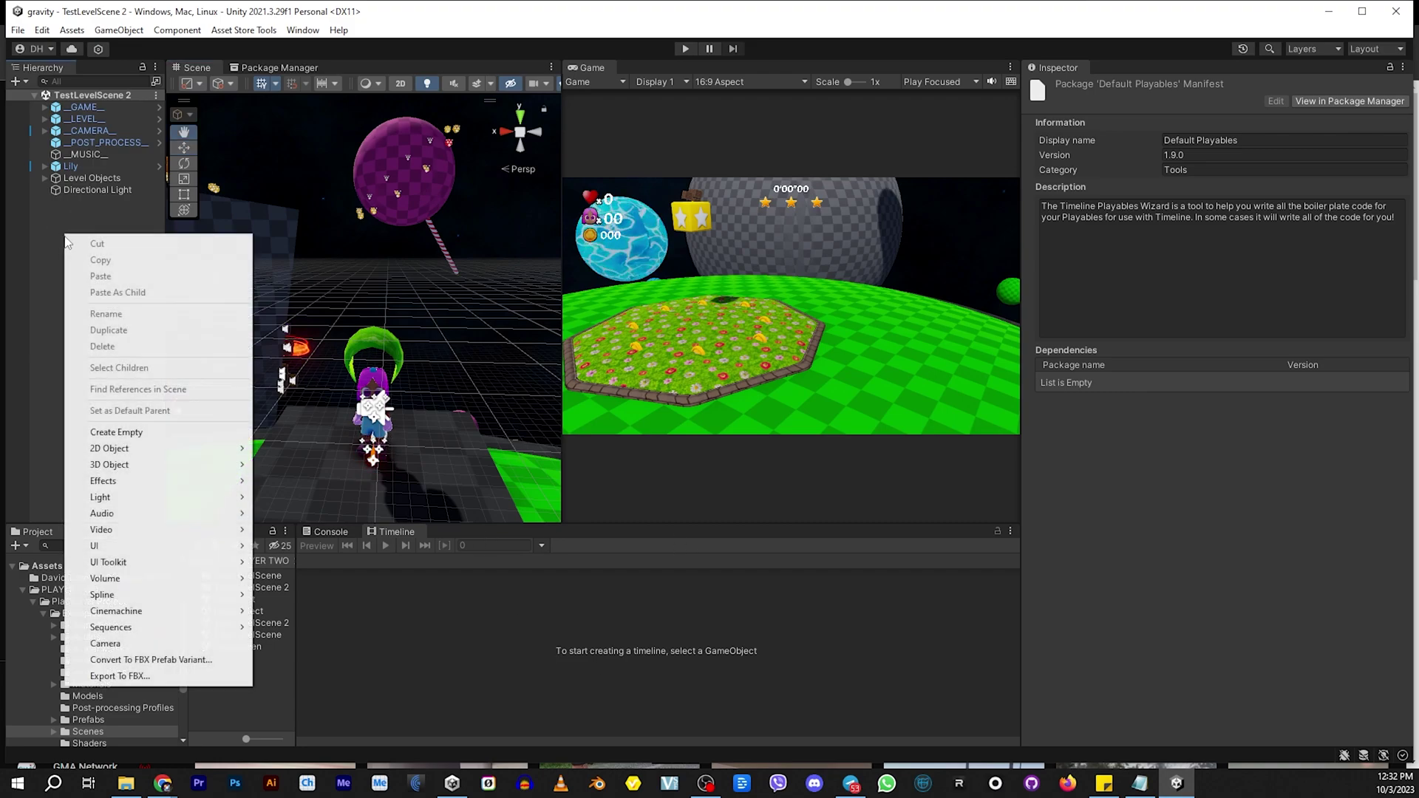
left_click(143, 433)
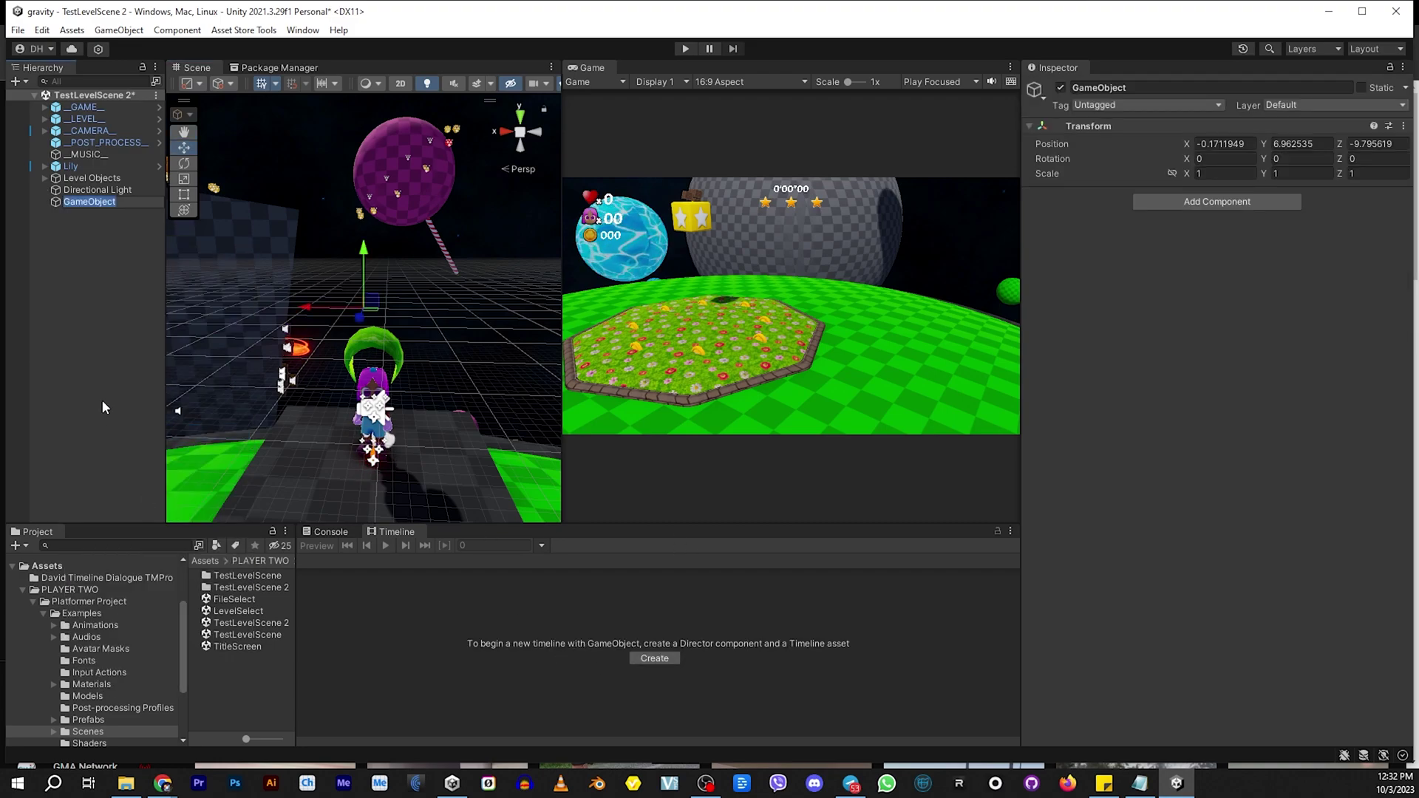
type("CutScene Timeline")
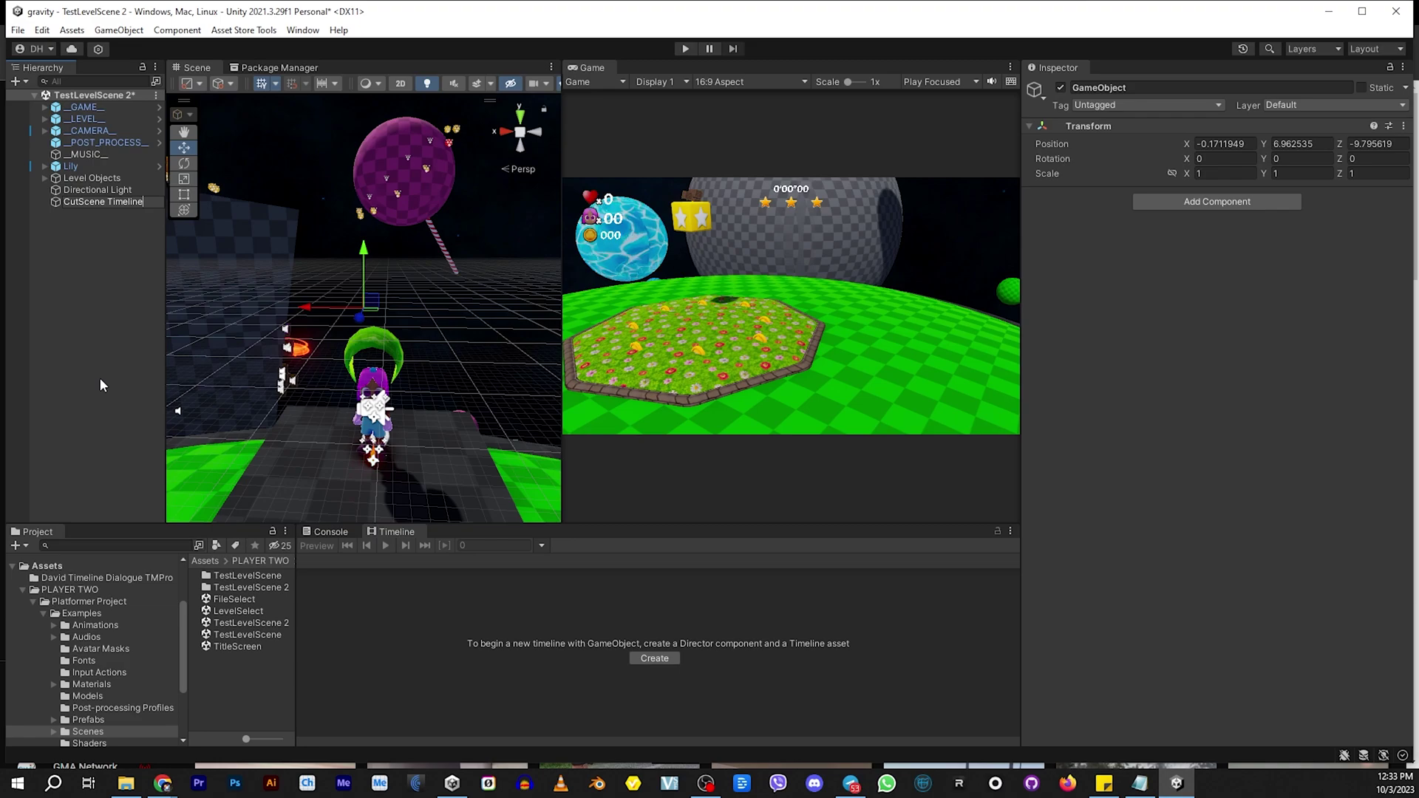
left_click(111, 222)
left_click(100, 201)
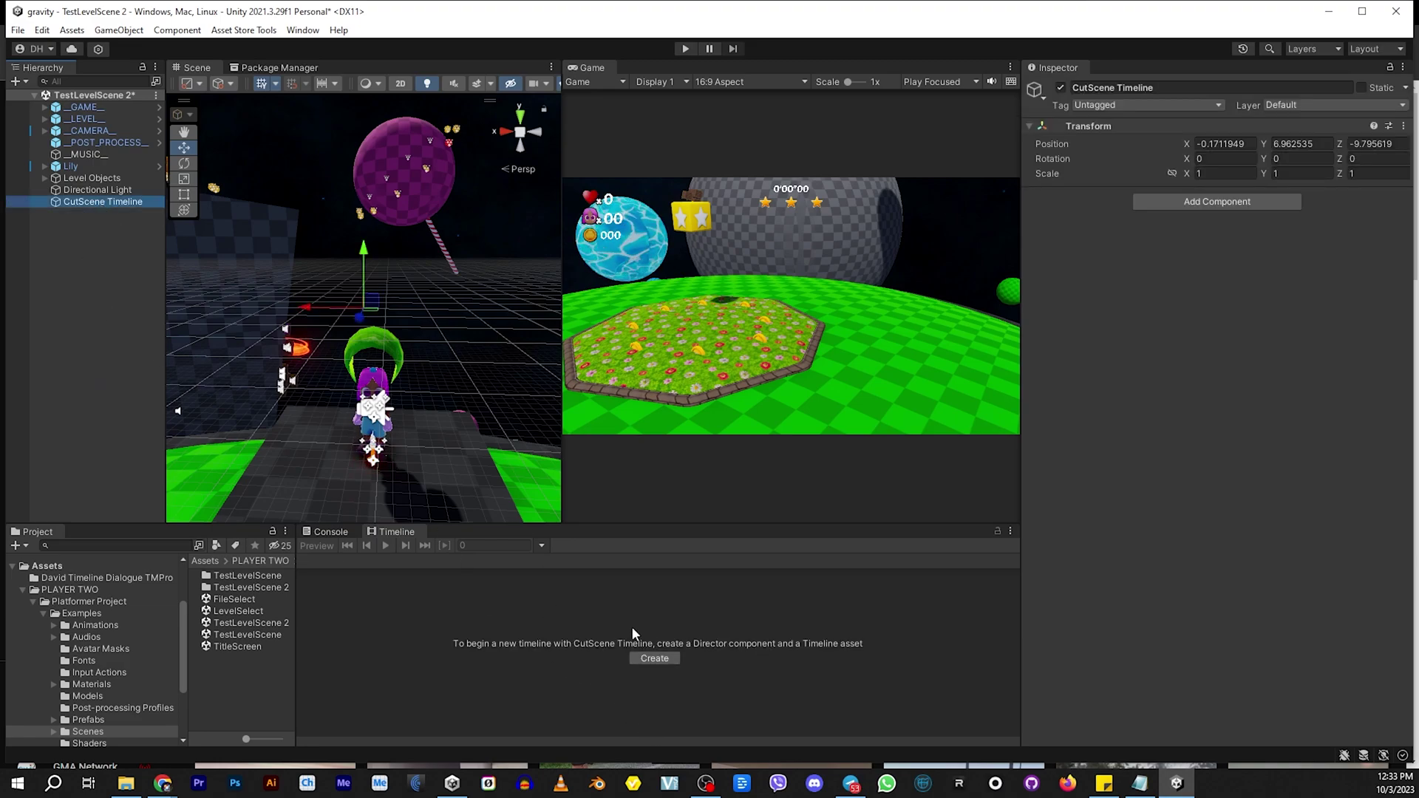
Create a CutScene Timeline asset with Playable Director, saved in the Scenes folder
left_click(658, 659)
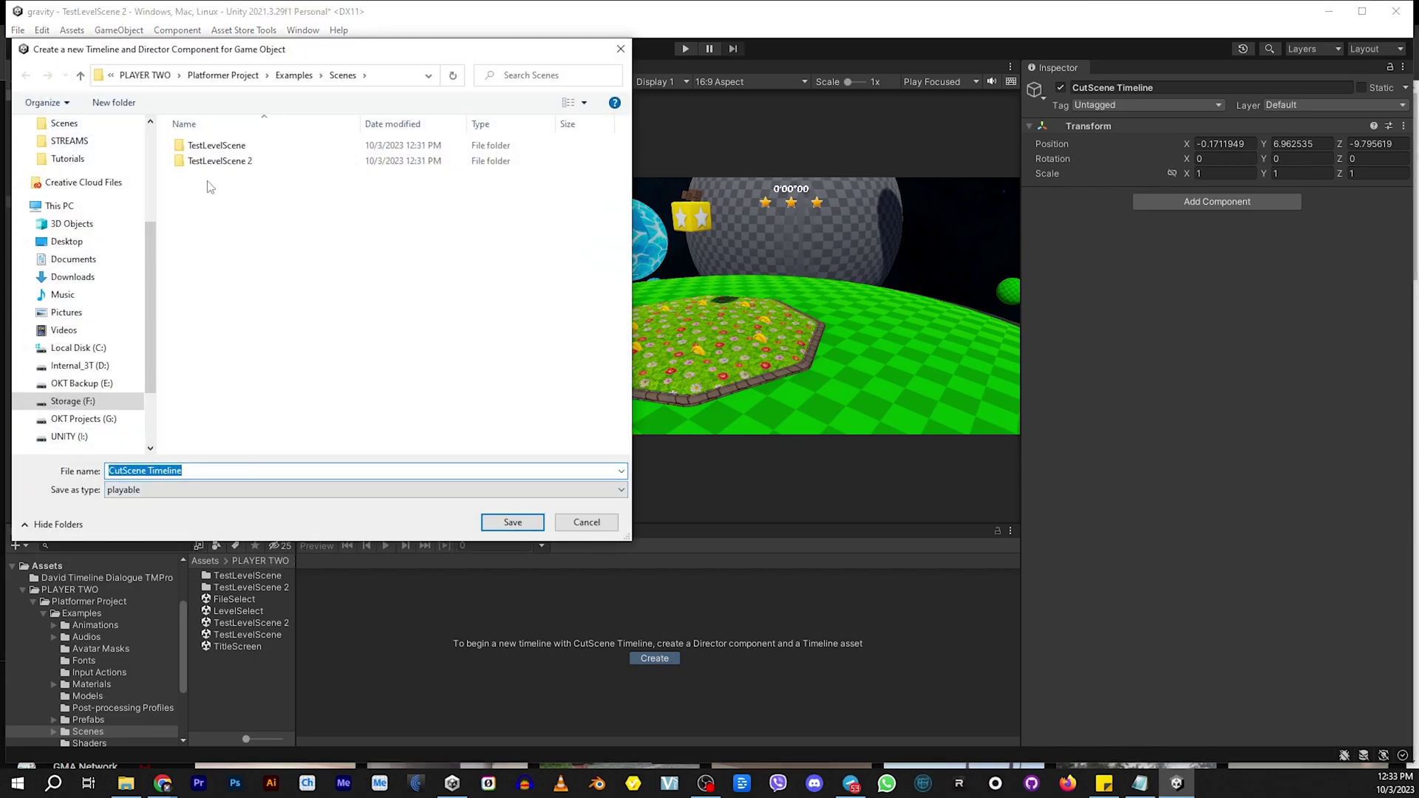
left_click(343, 75)
left_click(515, 525)
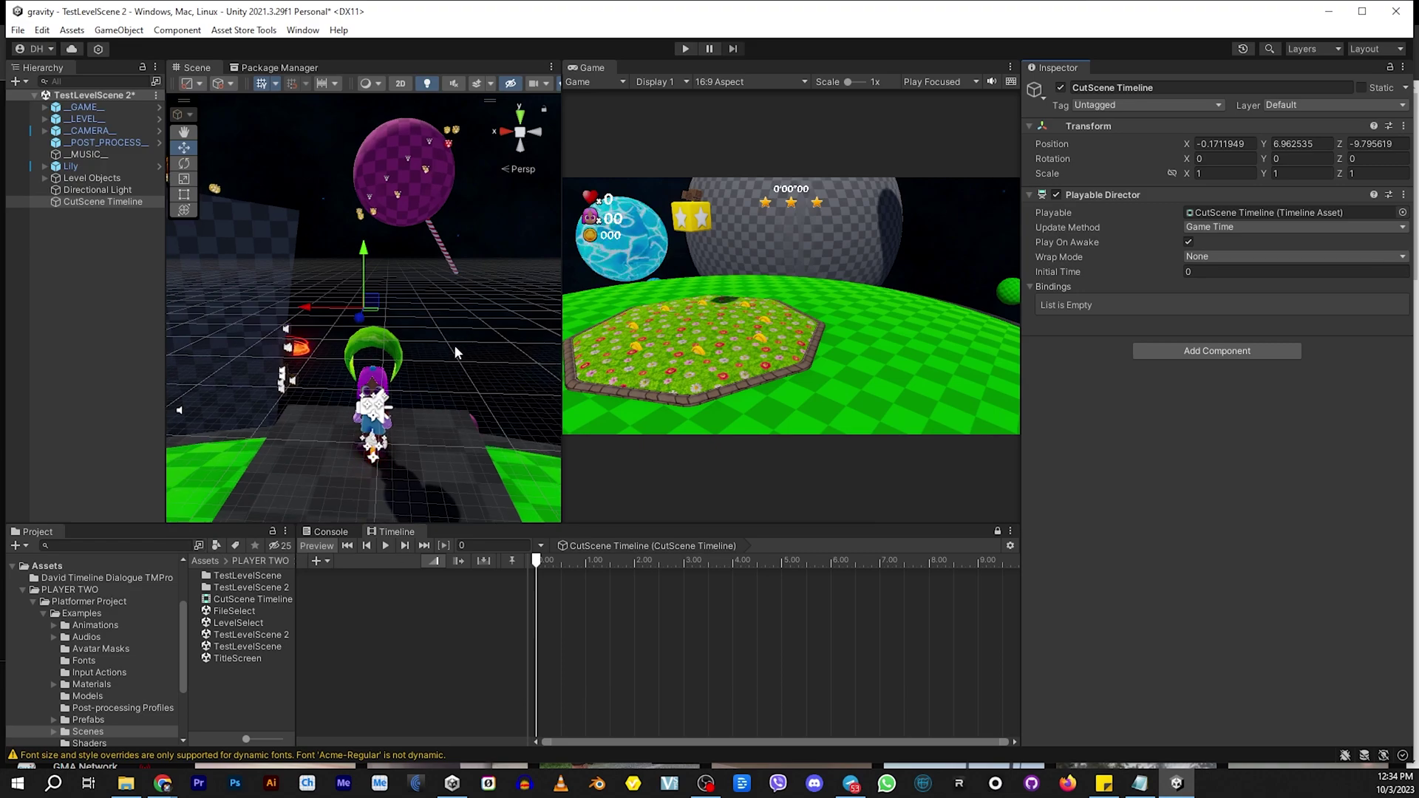
Drag Camera from _CAMERA_ into the Timeline as a Cinemachine track bound to its Cinemachine Brain
left_click_drag(478, 335, 423, 206, "alt")
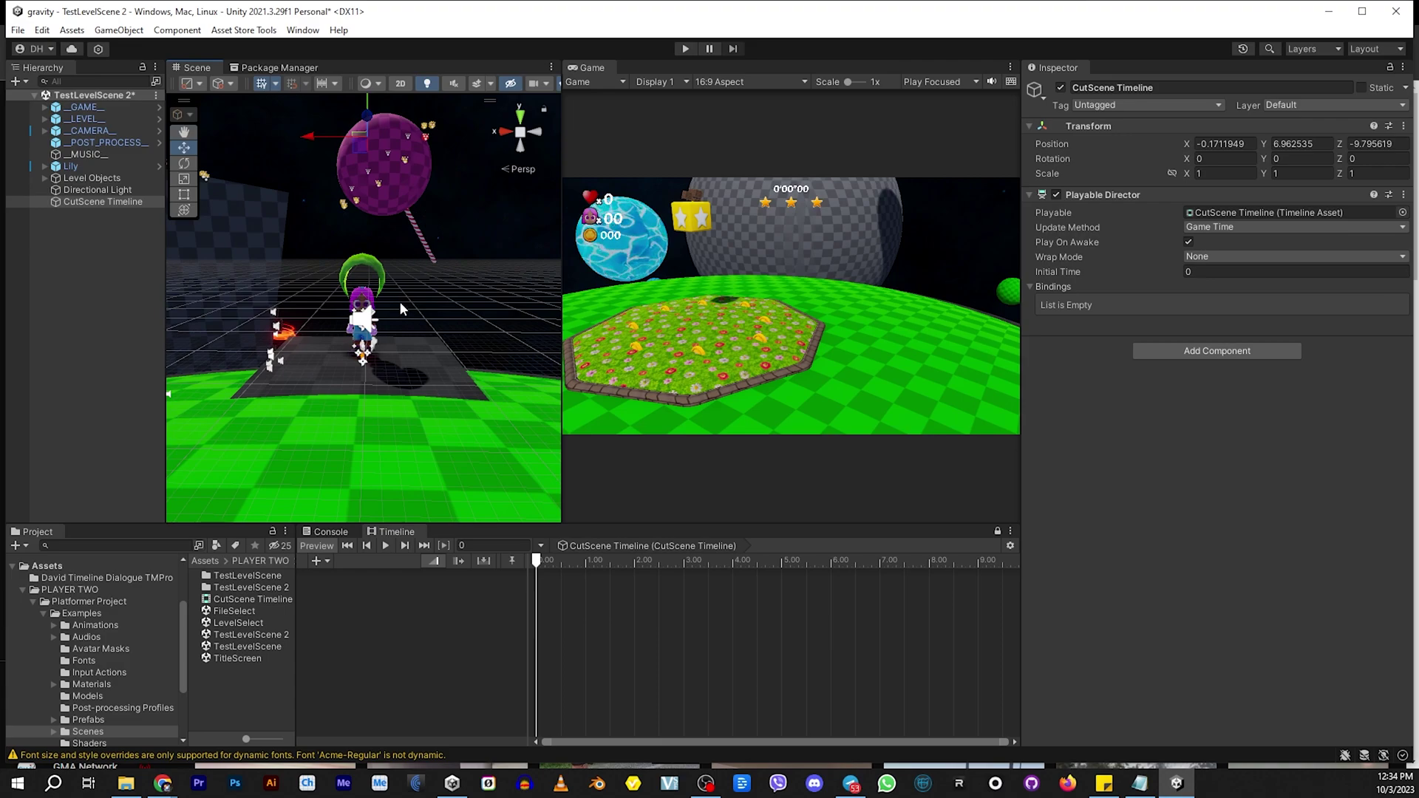
middle_click_drag(424, 292, 438, 319)
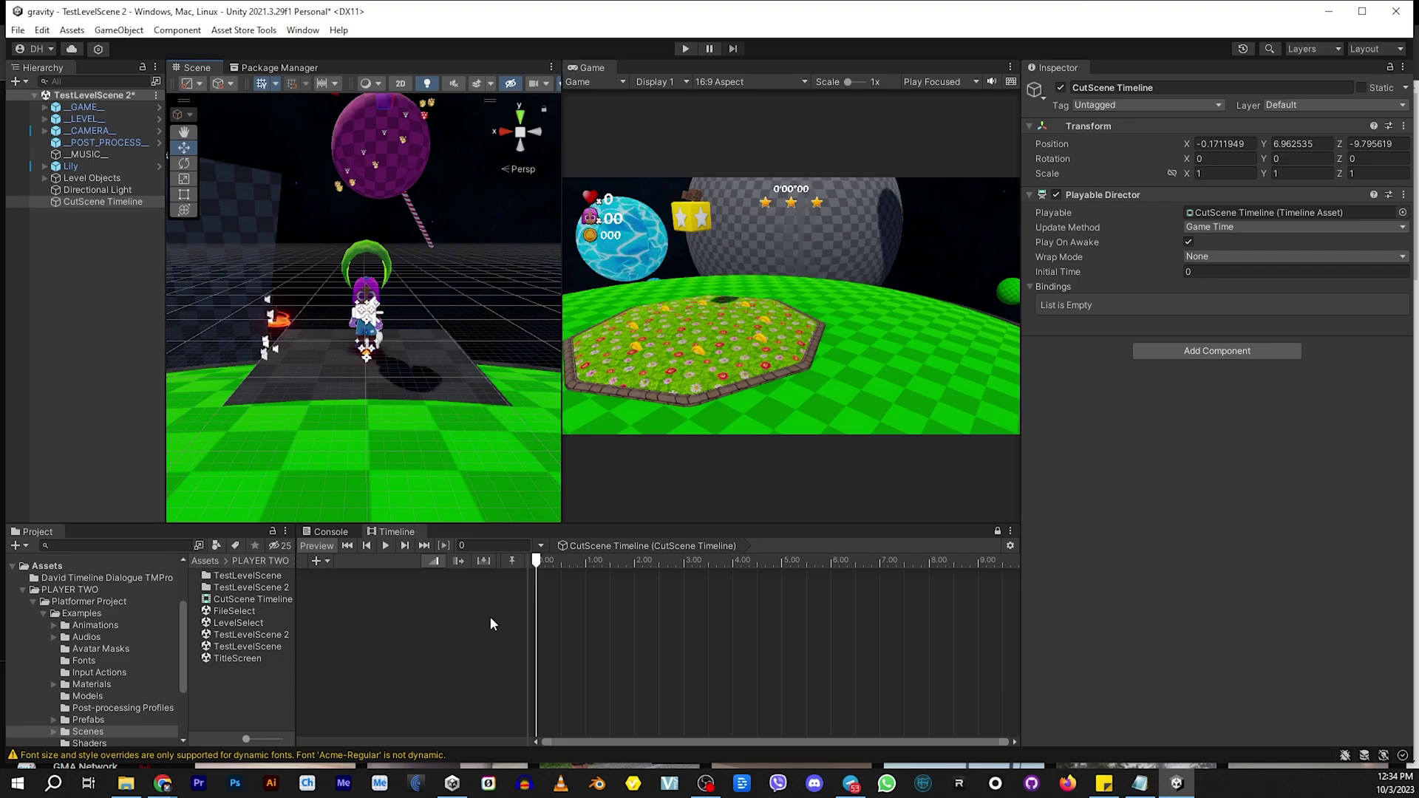
left_click(42, 131)
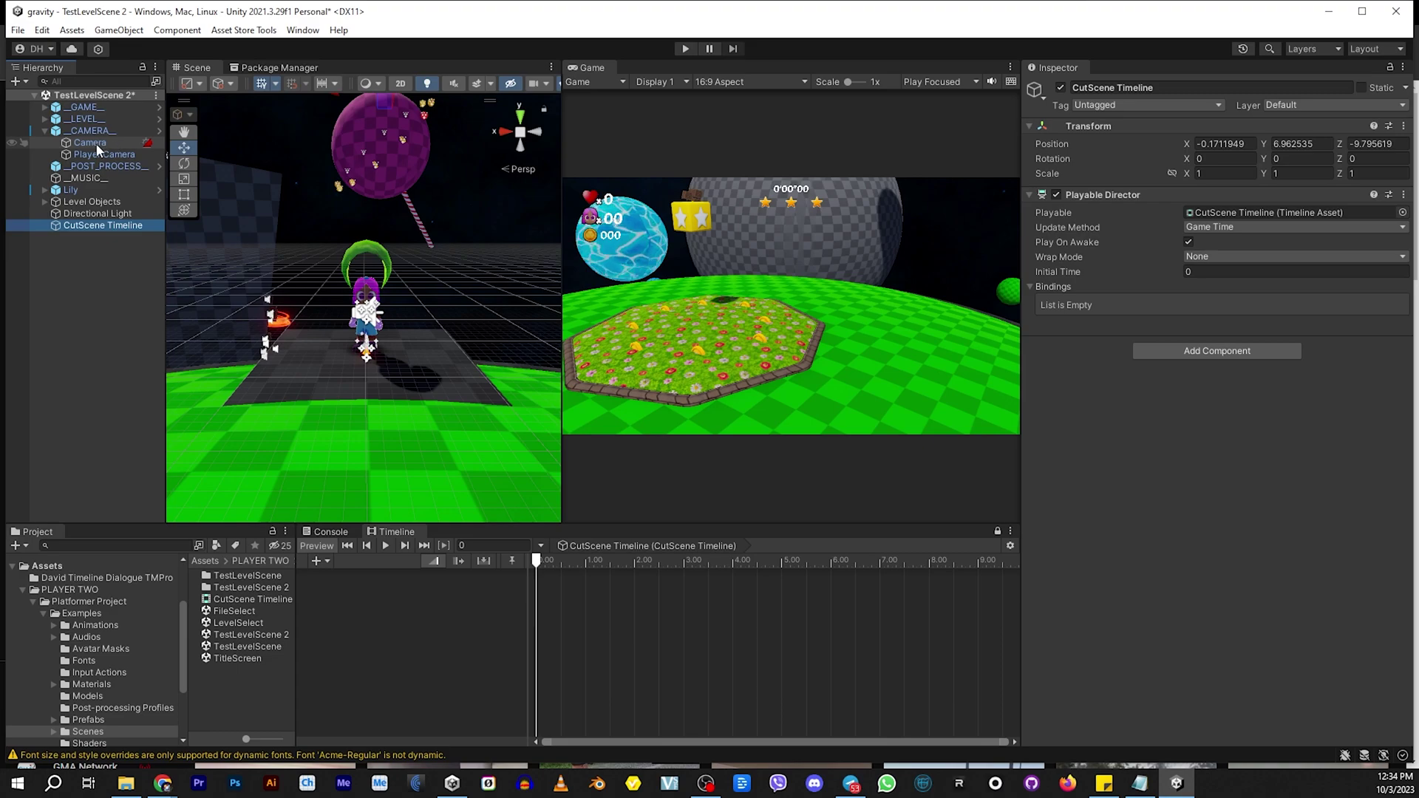
left_click_drag(94, 148, 401, 624)
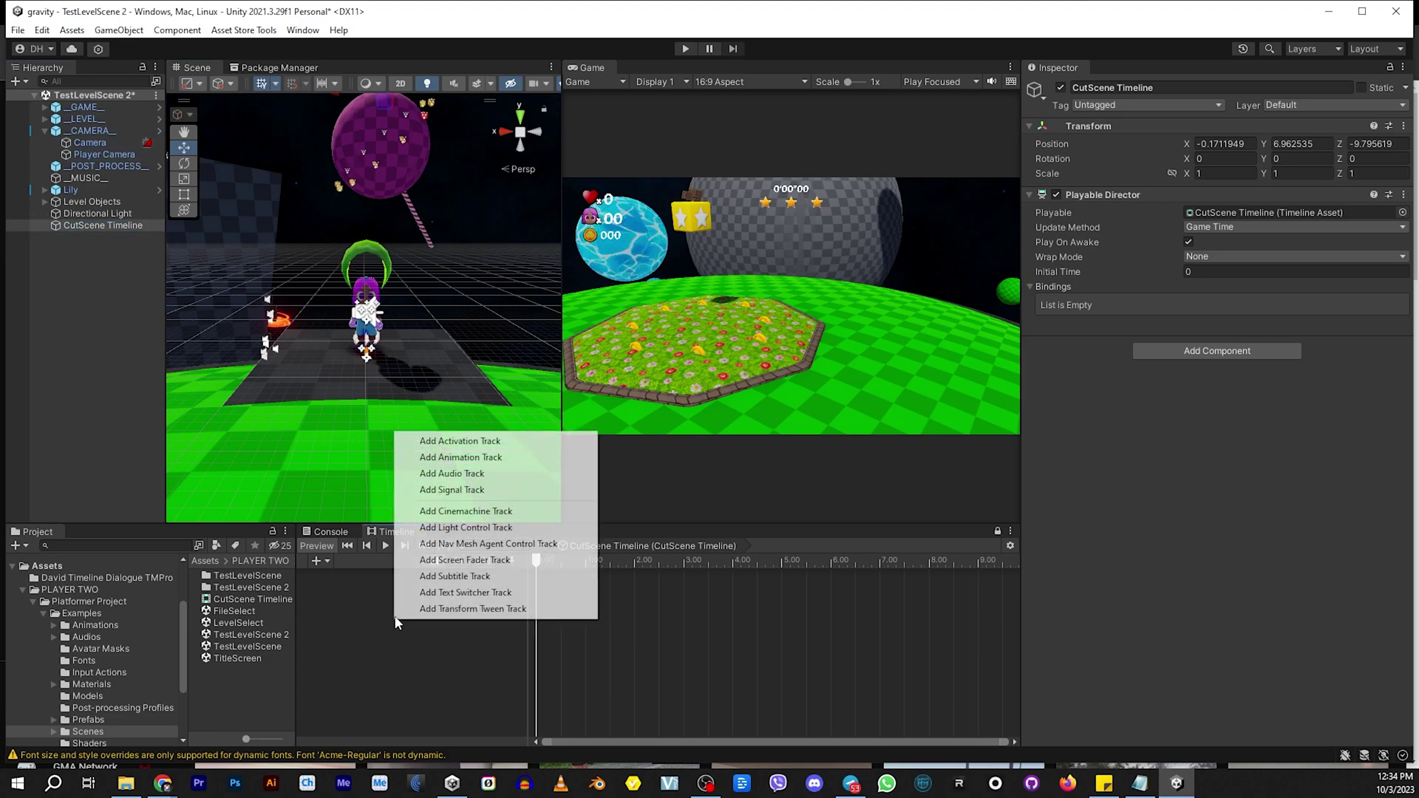
left_click(510, 511)
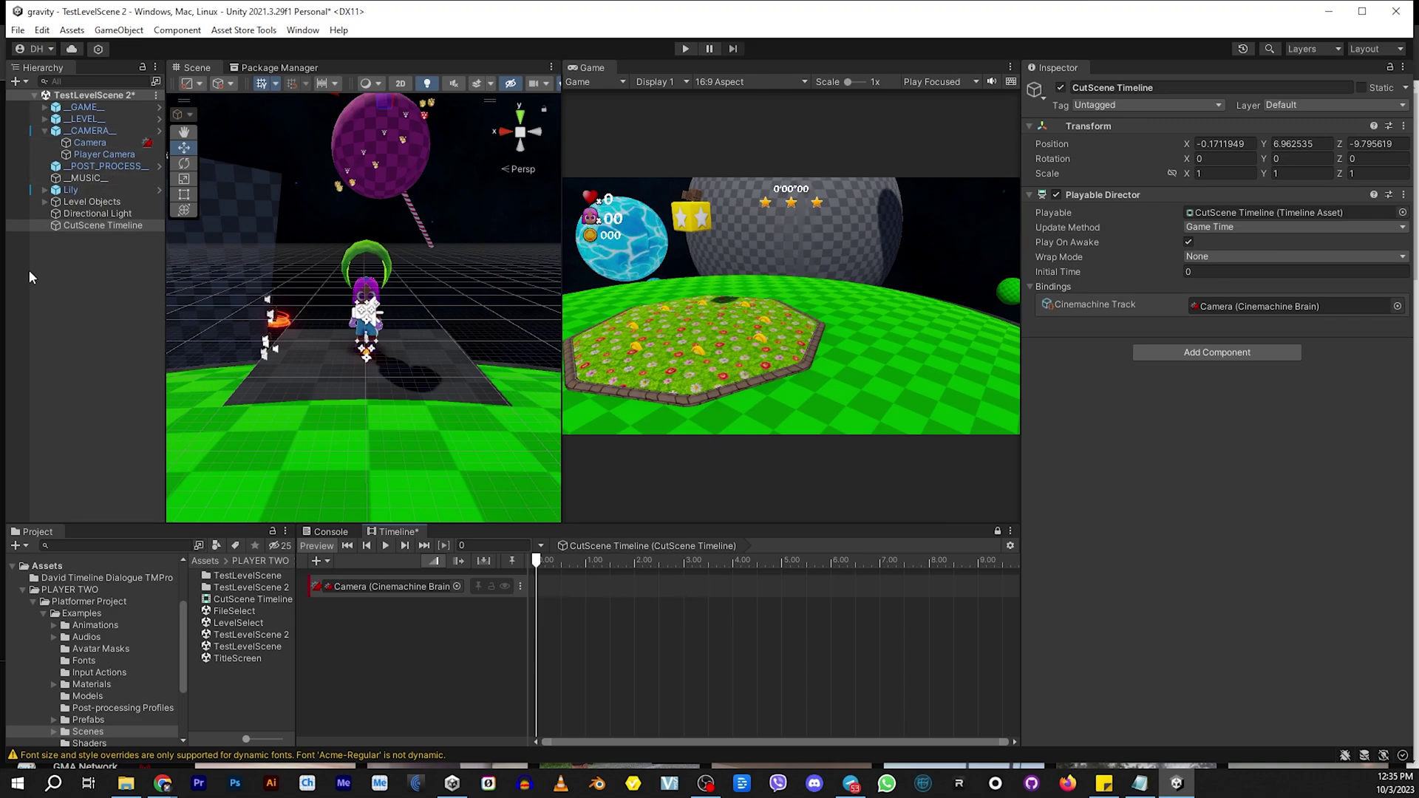
Add a Cinemachine virtual camera under Lily and name it 'Lily Cam'
left_click(45, 190)
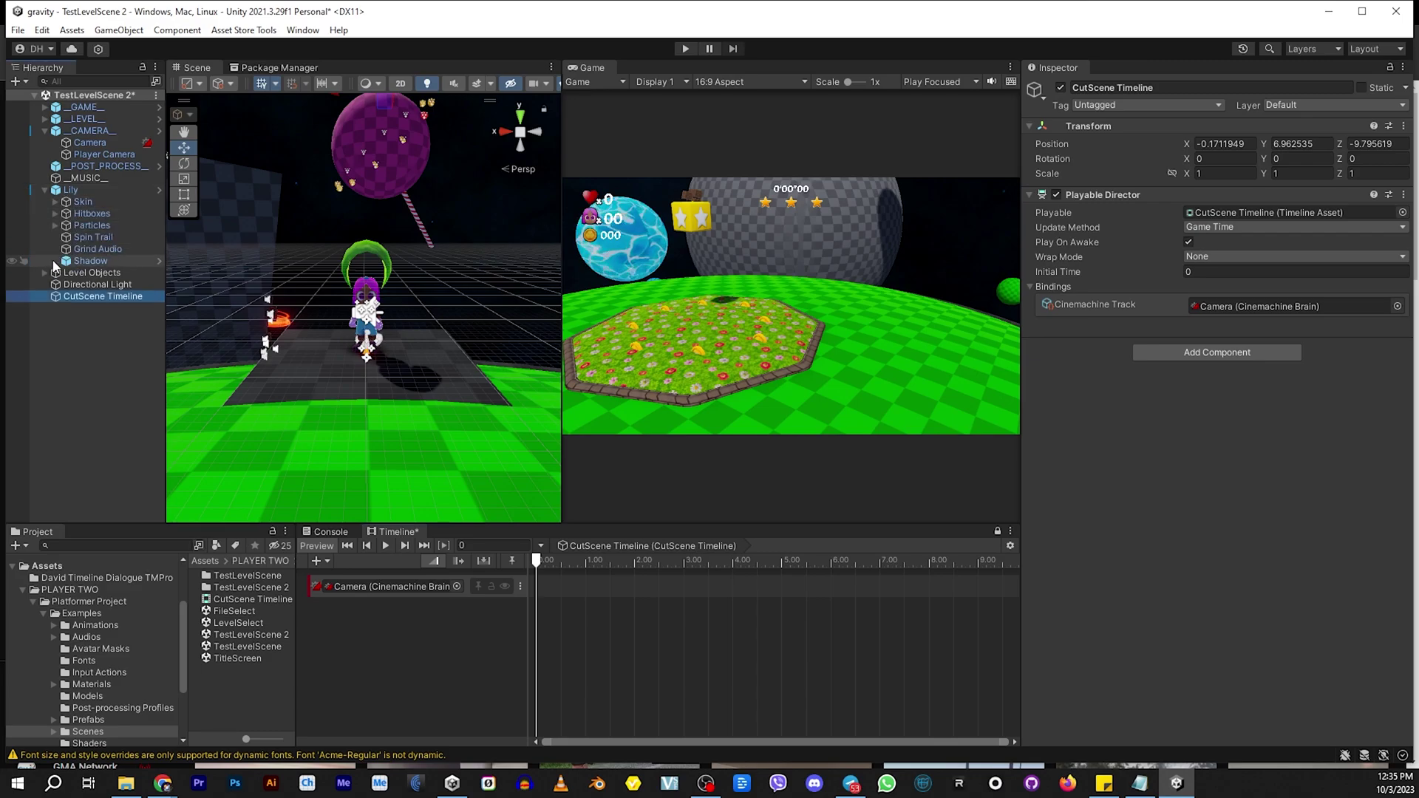
right_click(75, 189)
mouse_move(172, 603)
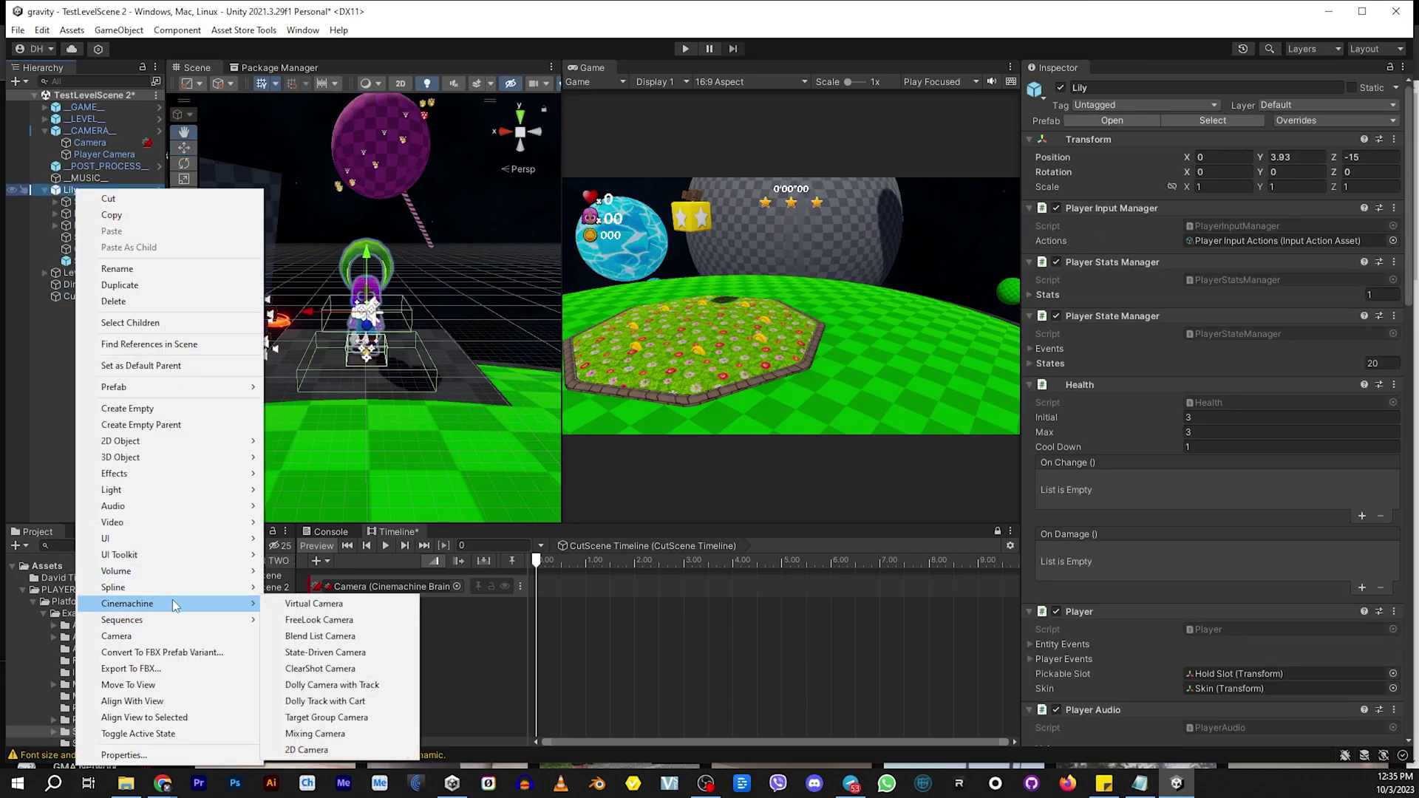
left_click(326, 605)
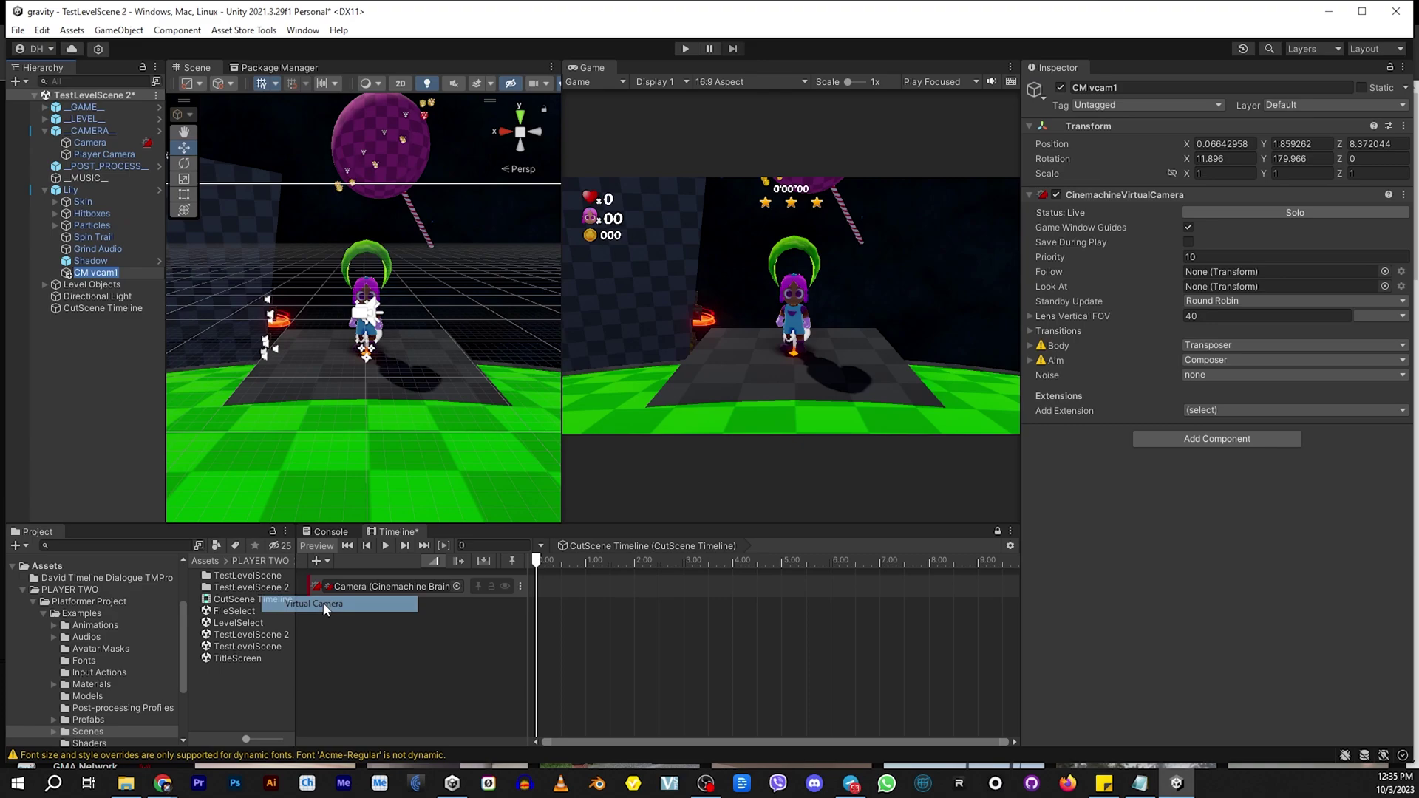
type("L")
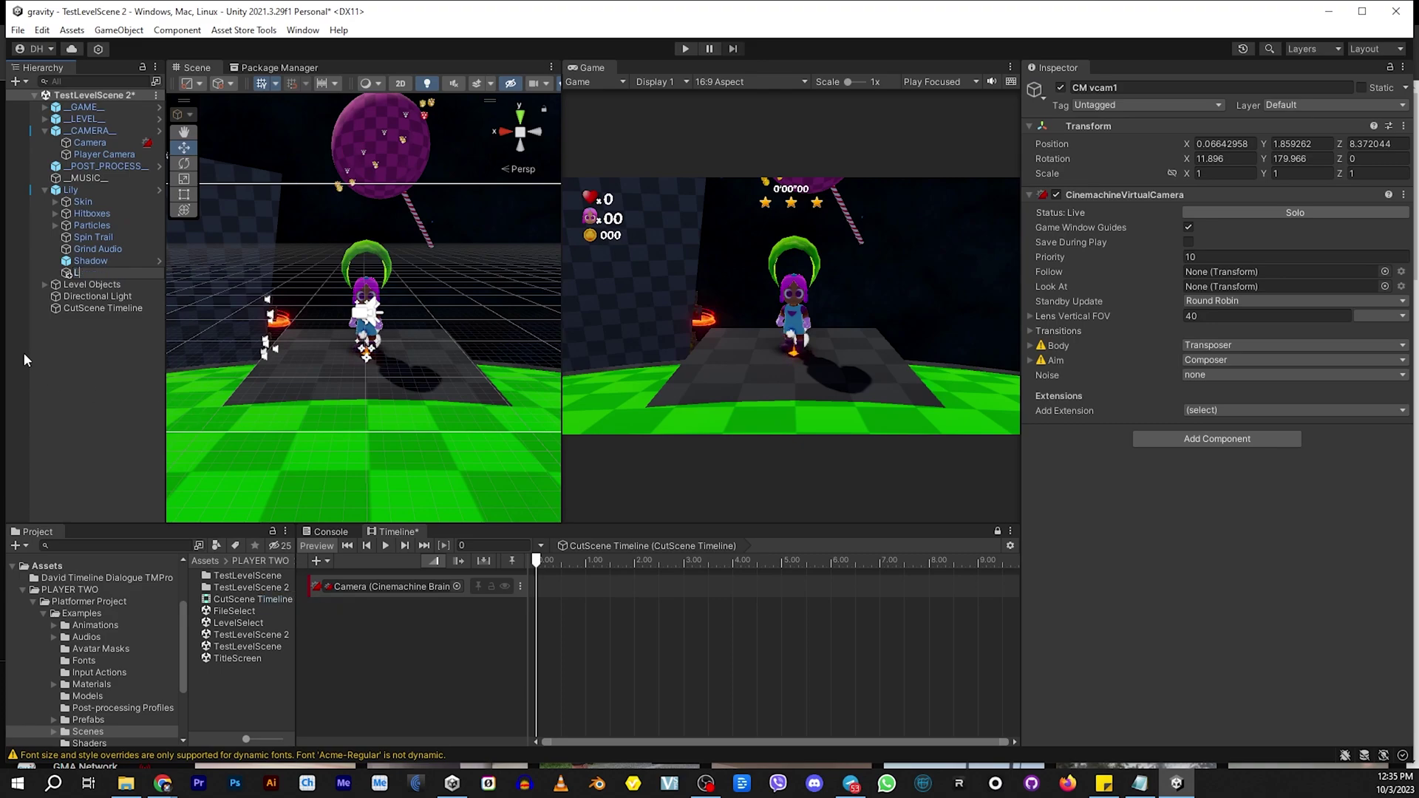
type("ily Cam")
left_click(119, 334)
Tilt Lily Cam's X rotation to 7.48 in the Inspector
left_click(93, 273)
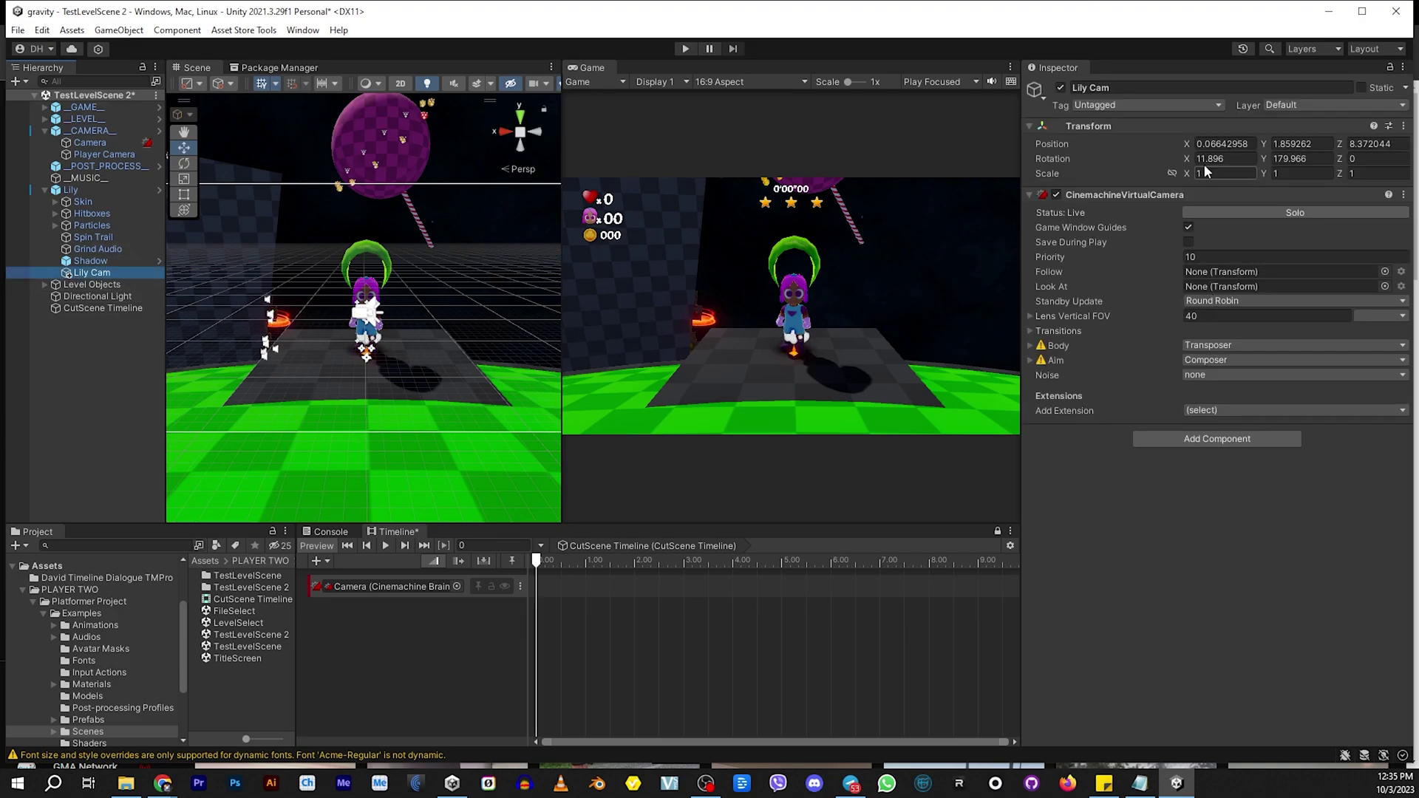
left_click_drag(1187, 159, 1085, 171)
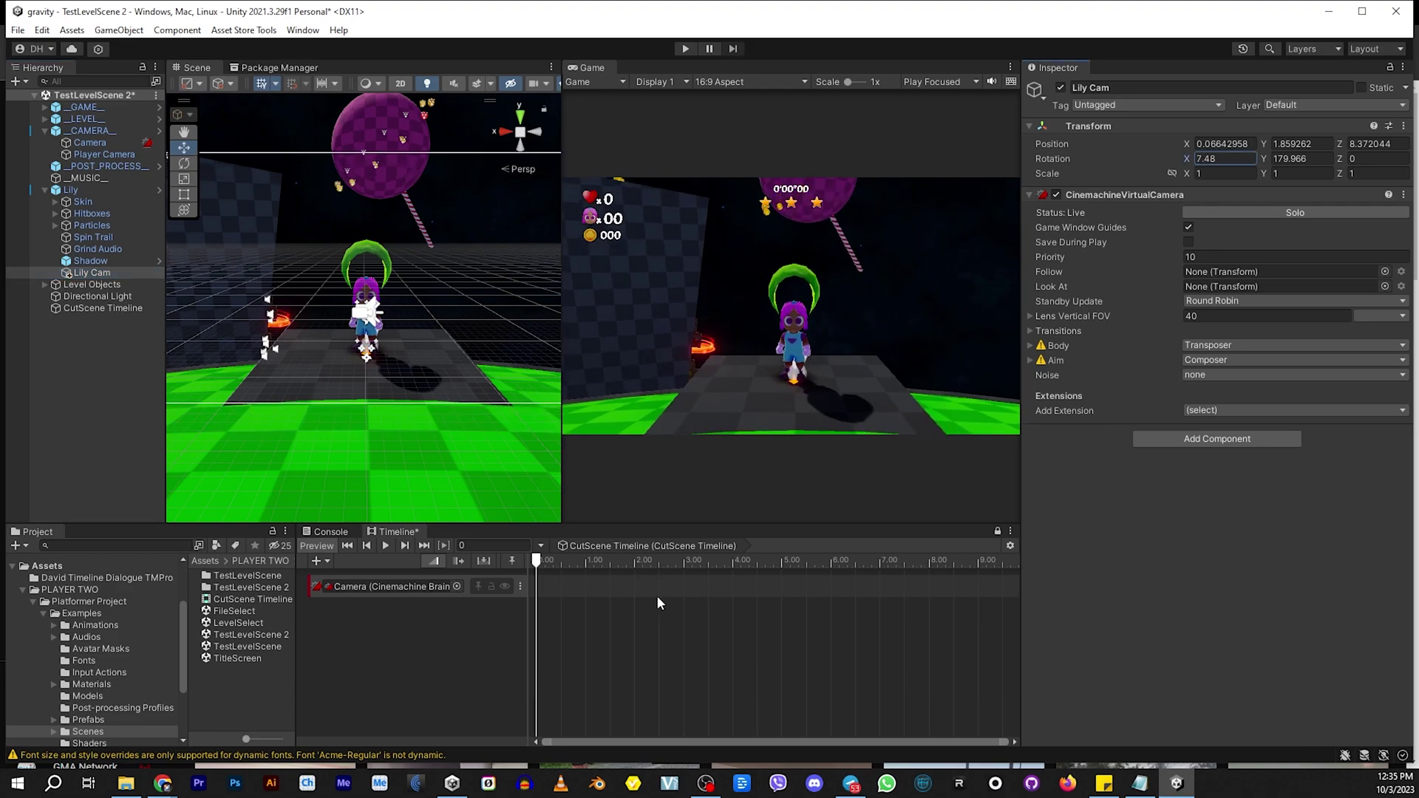
scroll(387, 304, "up", 5)
scroll(387, 303, "down", 5)
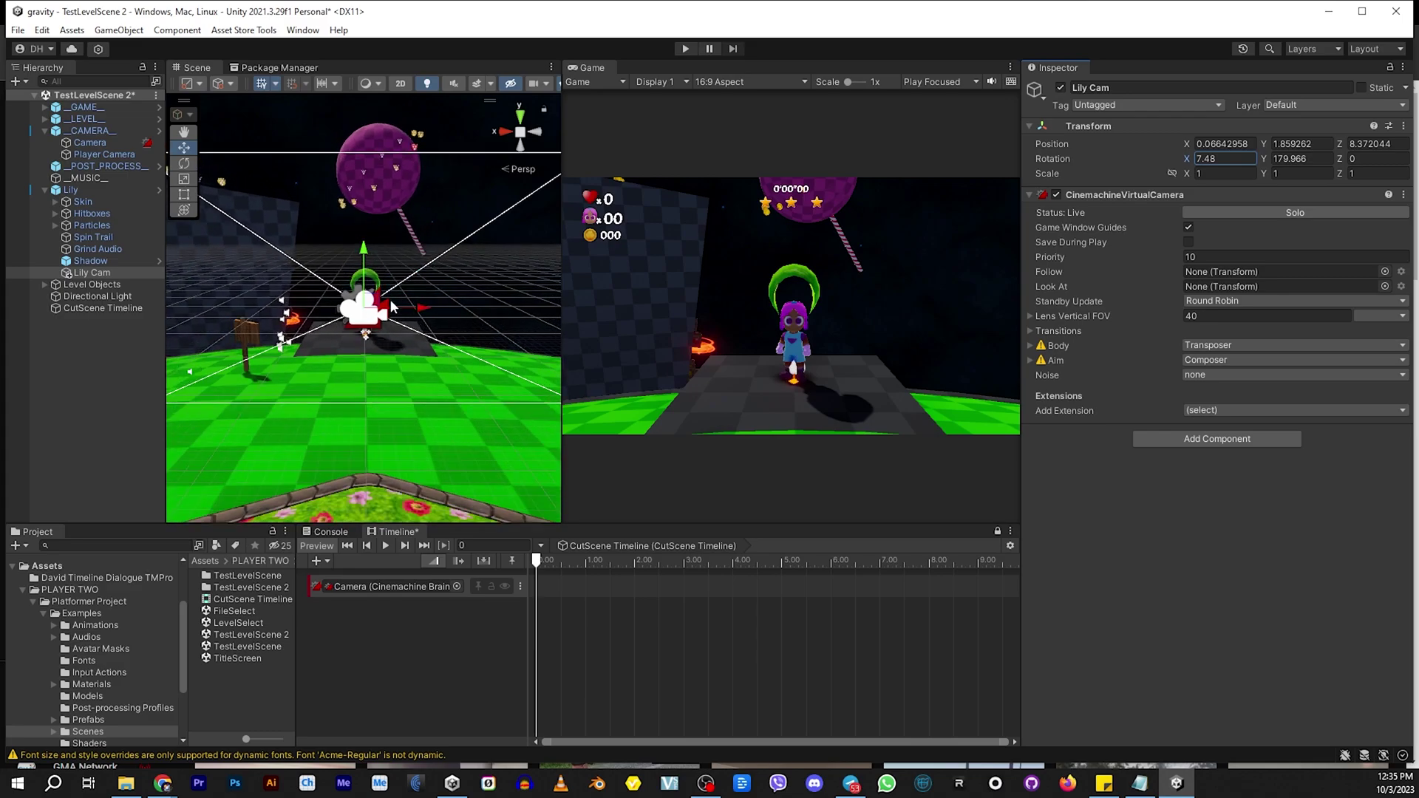
scroll(397, 323, "down", 3)
left_click_drag(397, 323, 384, 352, "alt")
Create a top-level Cinemachine virtual camera named 'Est Shot' framing the island
right_click(41, 358)
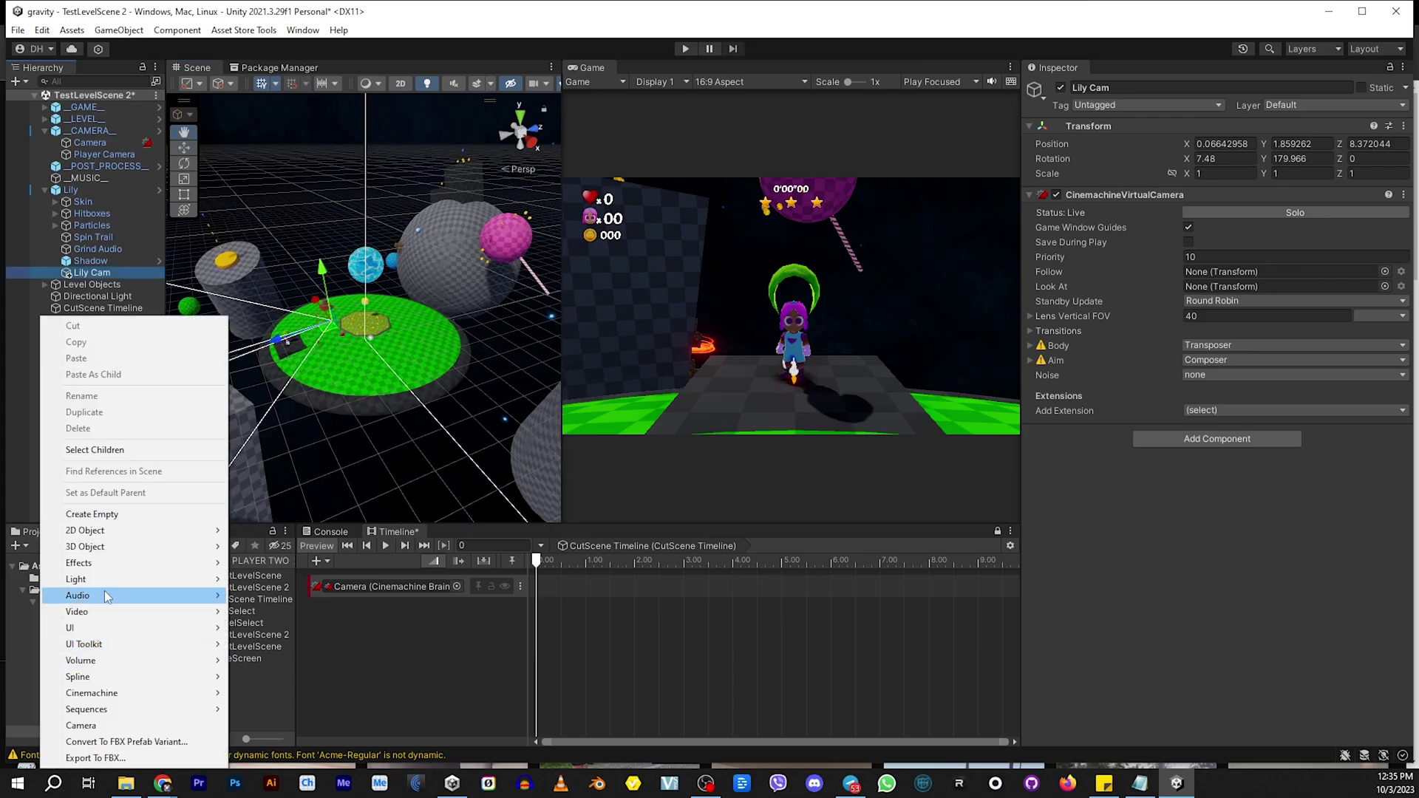
mouse_move(144, 693)
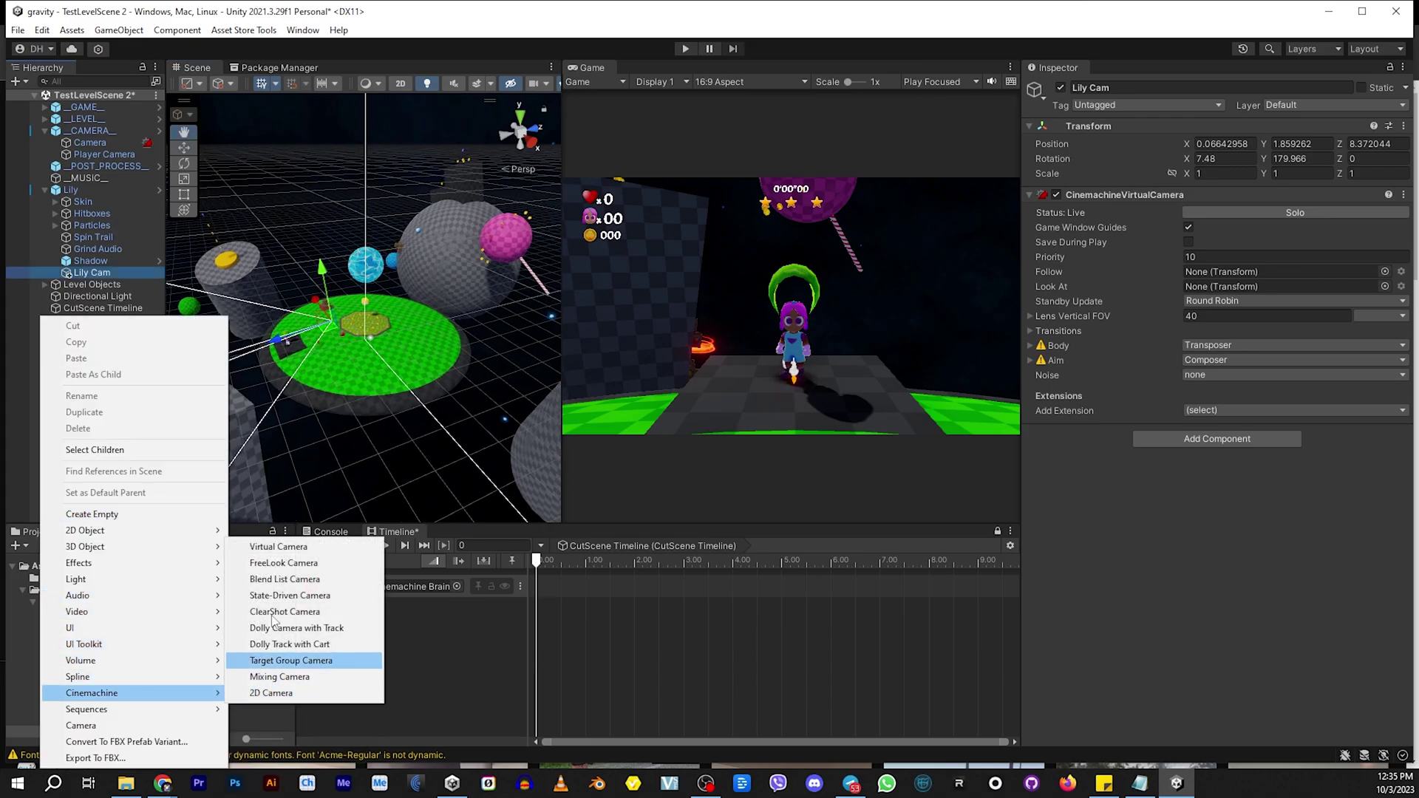
left_click(278, 550)
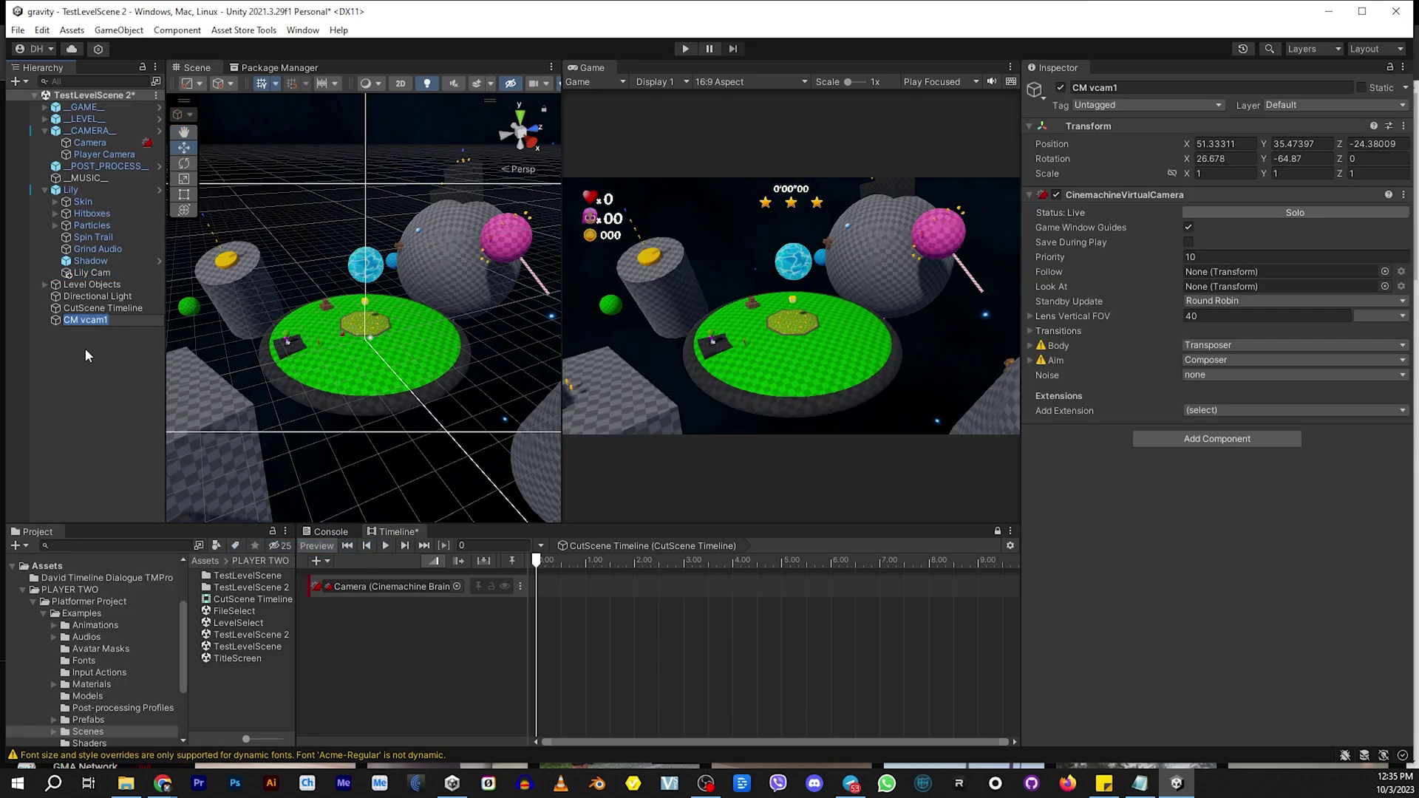
type("Est Shot")
left_click(84, 356)
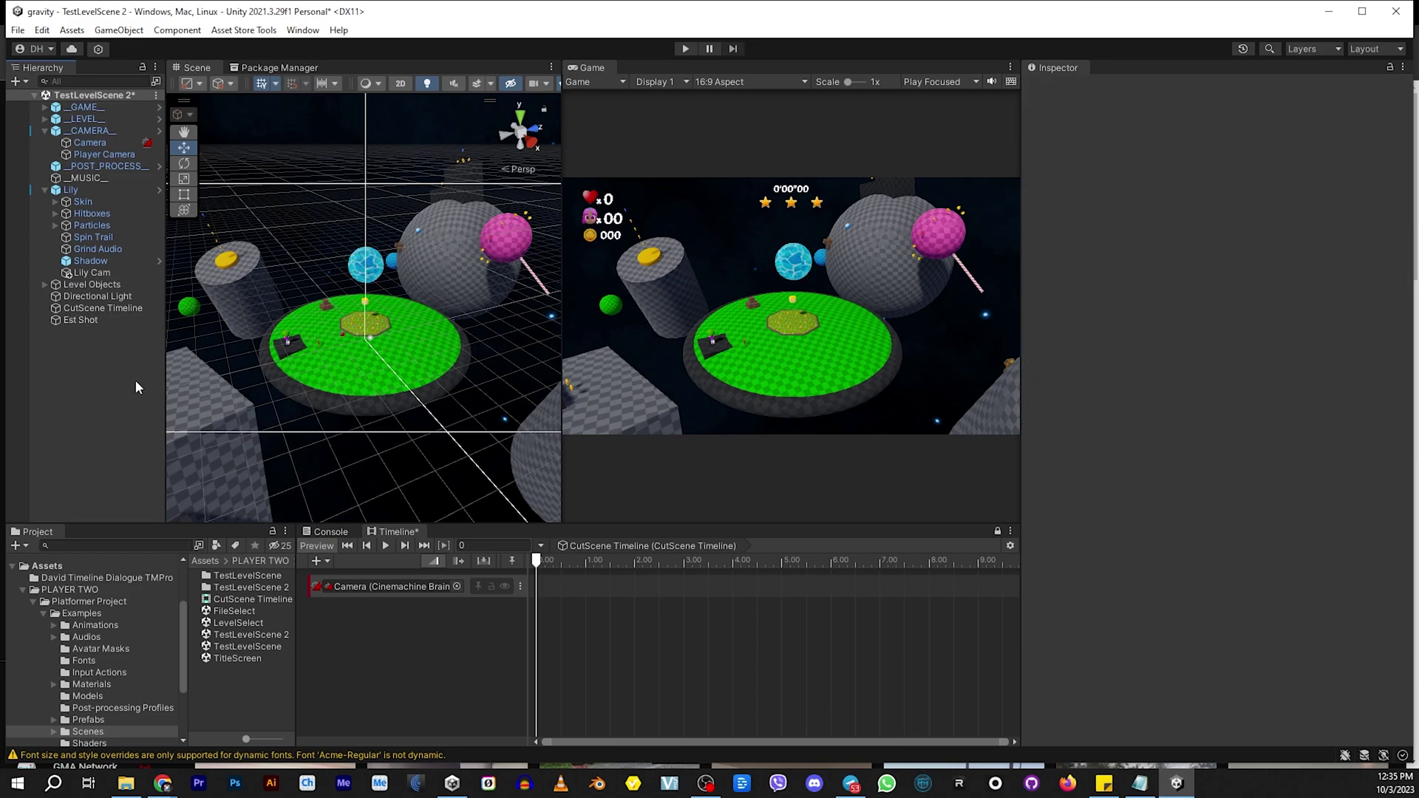
Place blended Est Shot (~2 s), Lily Cam (1–4 s) and Player Camera (to ~4.5 s) clips on the camera track
left_click_drag(78, 320, 581, 588)
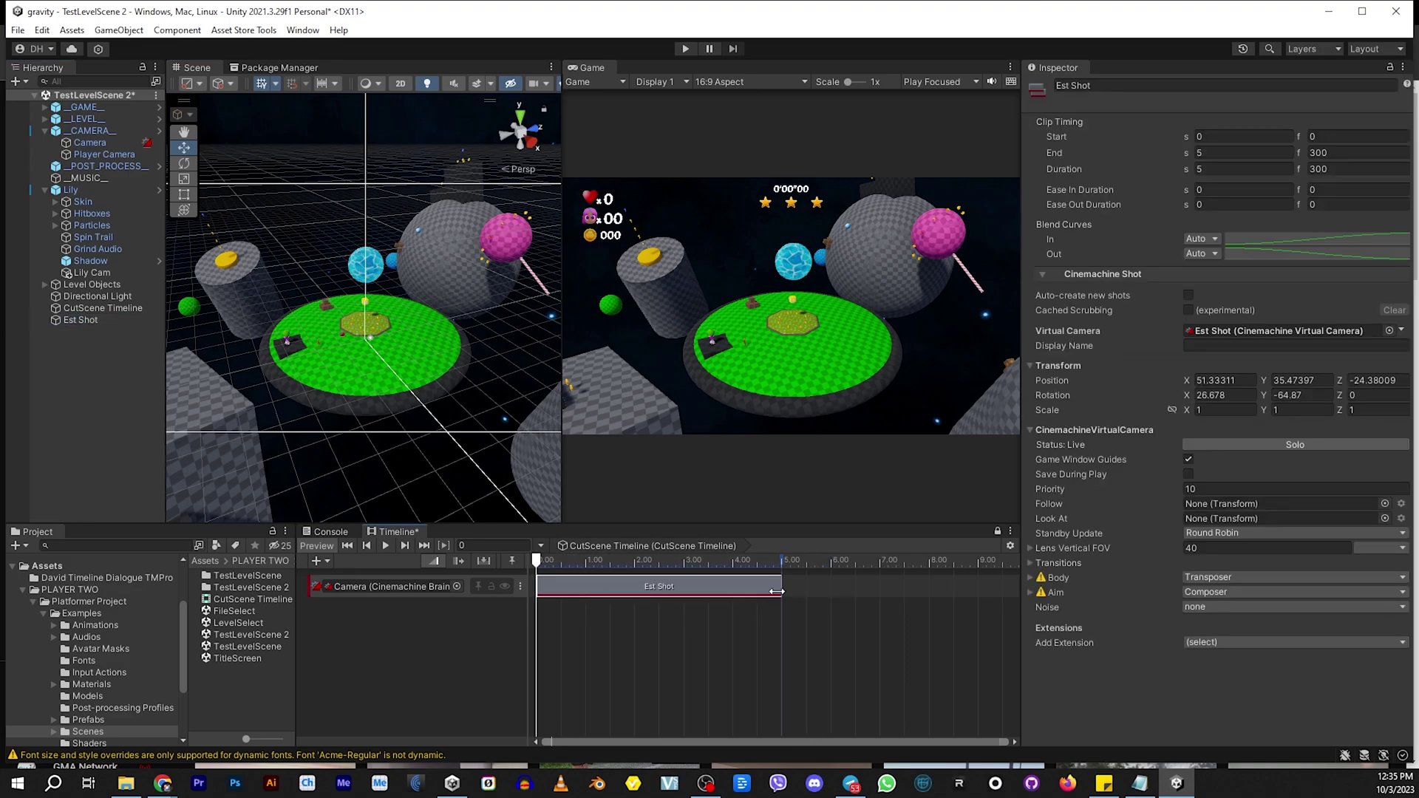
left_click_drag(781, 587, 634, 589)
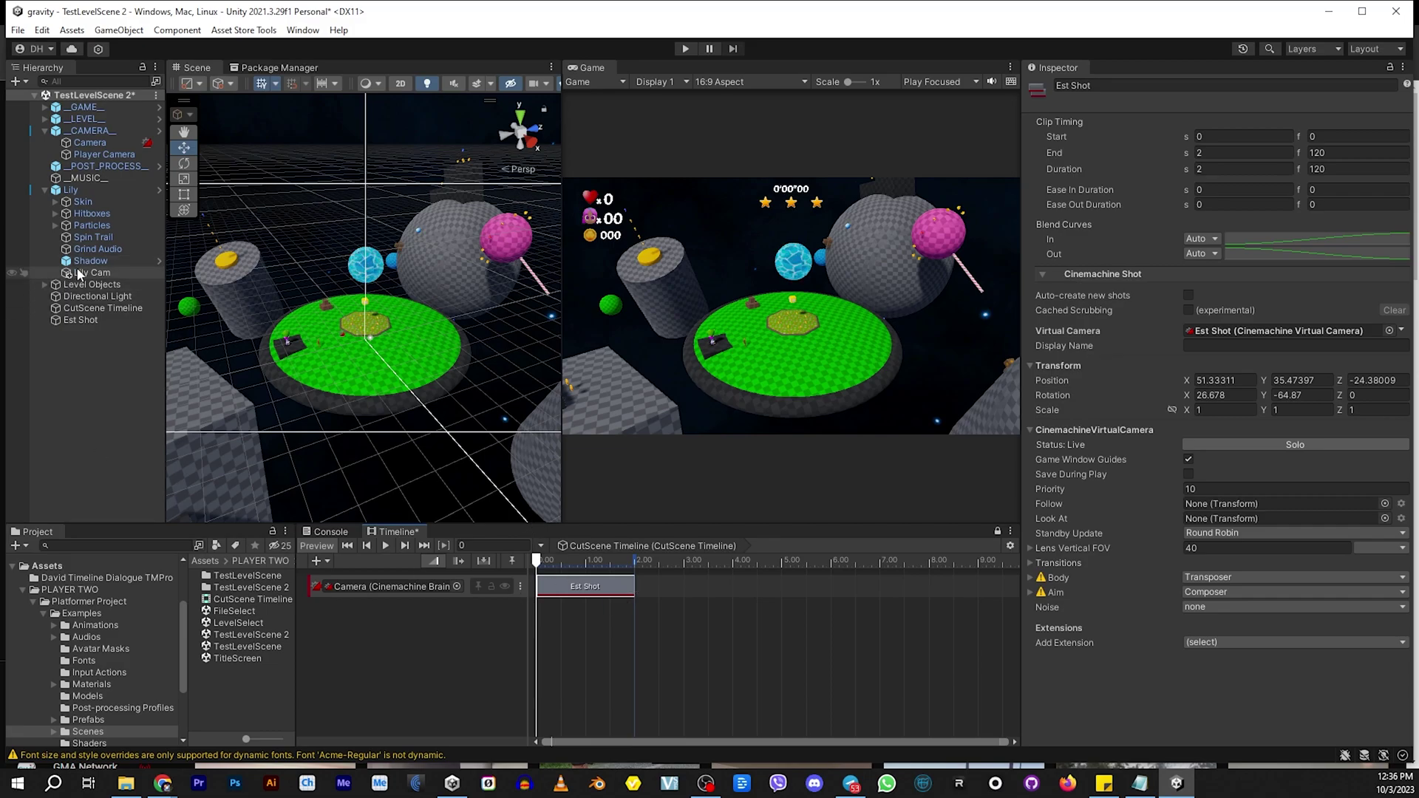
left_click_drag(713, 573, 649, 582)
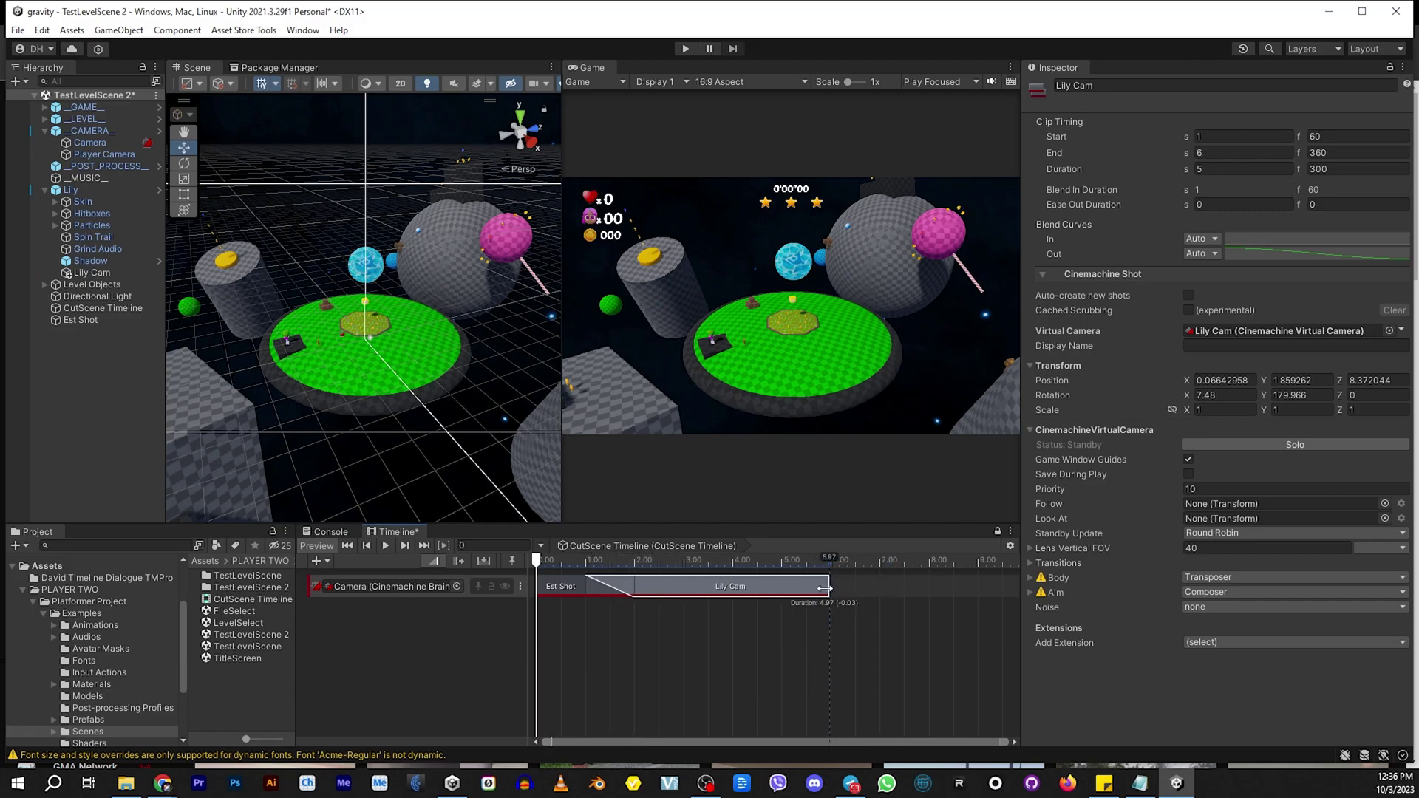
left_click_drag(825, 588, 707, 588)
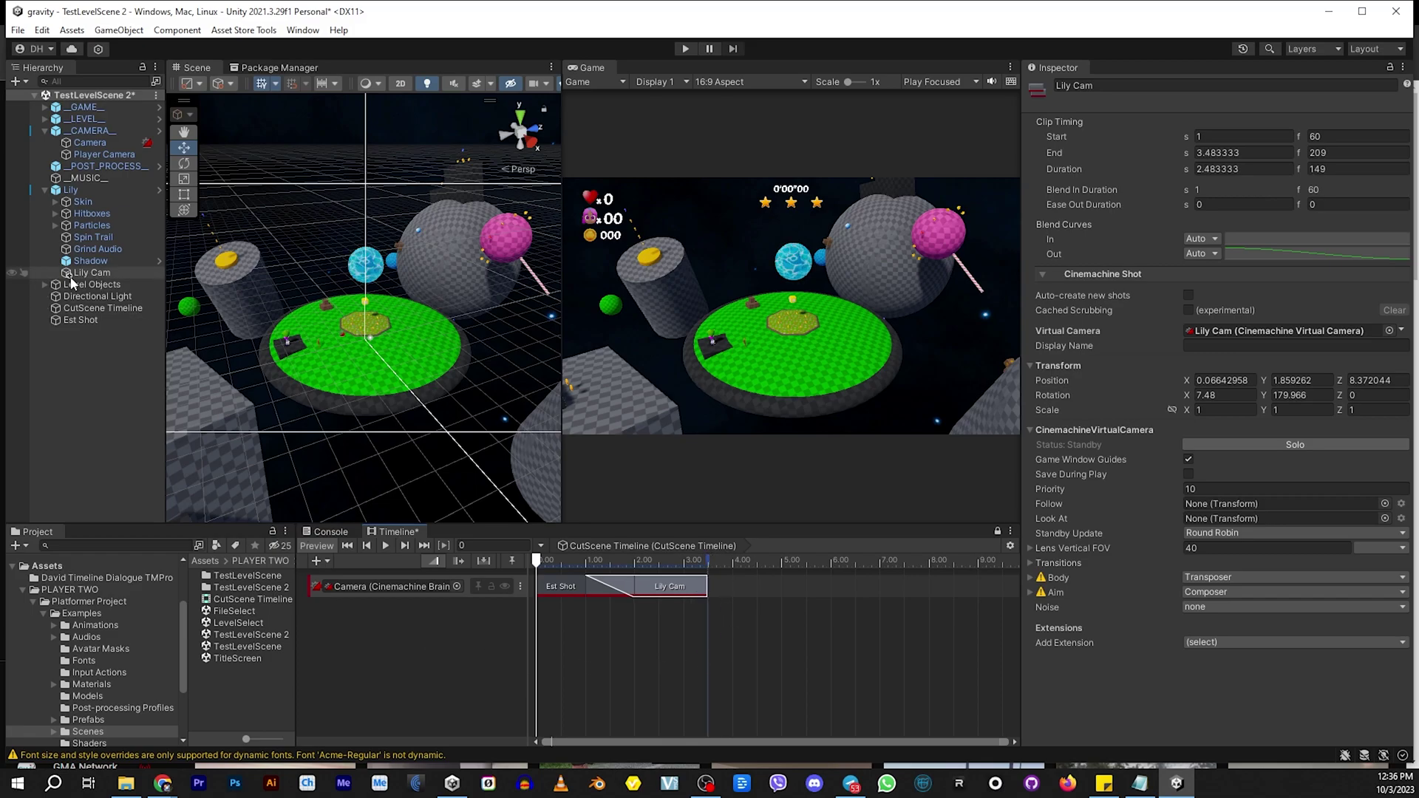
left_click_drag(702, 589, 728, 590)
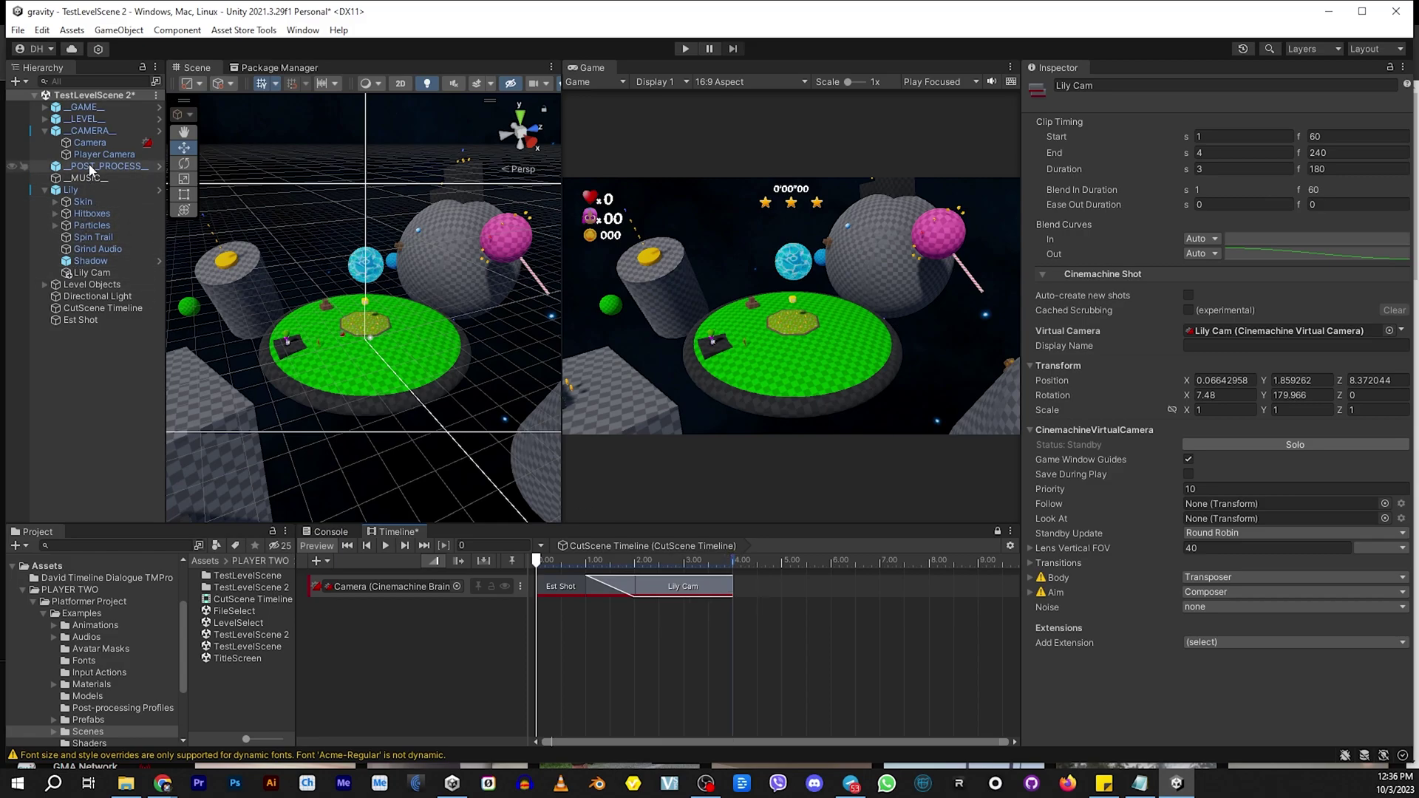
mouse_move(773, 575)
left_mouse_down()
mouse_move(762, 592)
mouse_move(775, 597)
left_mouse_up()
left_click_drag(917, 597, 721, 588)
Play the Timeline and scrub to review the camera blends, stopping on Lily's close-up at 2.5 s
scroll(654, 637, "down", 3)
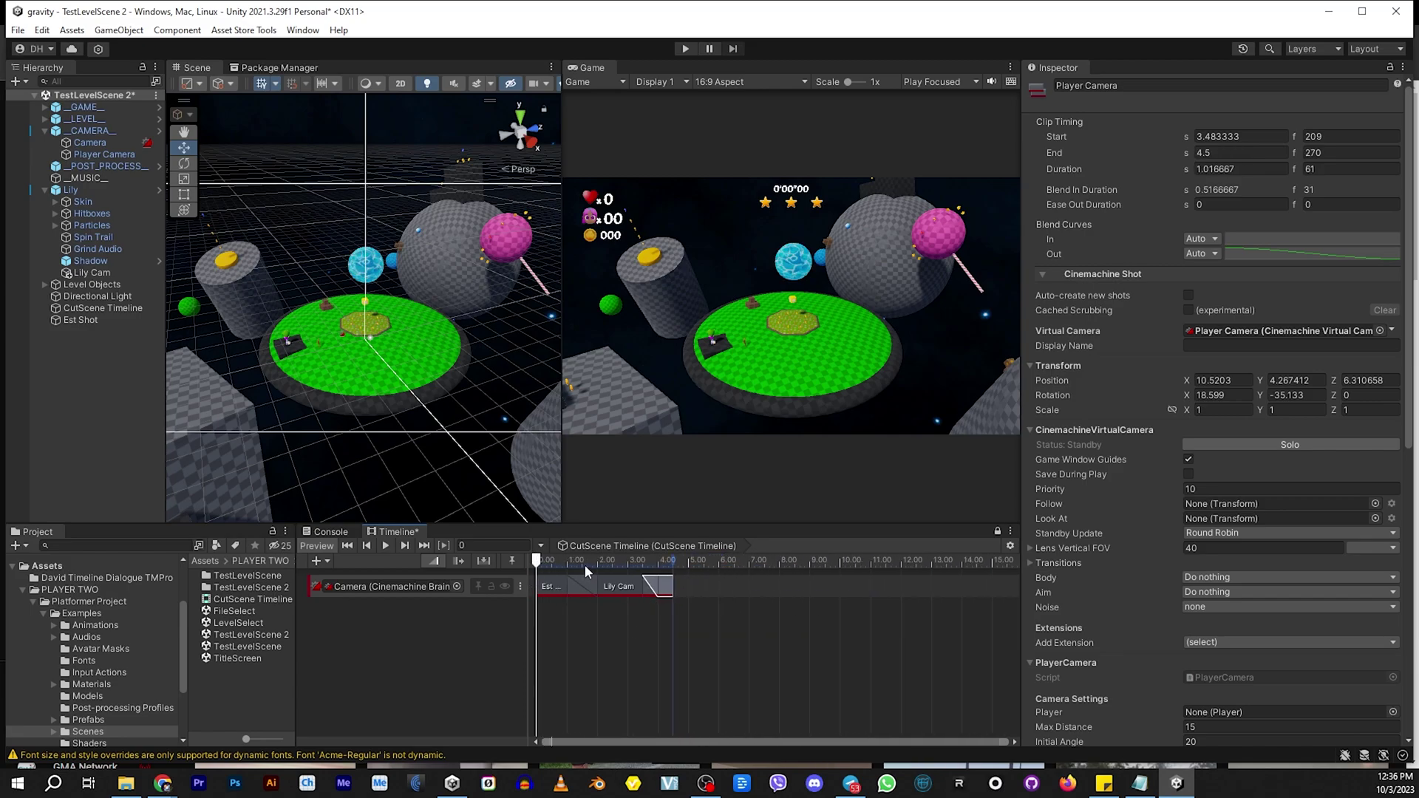
key("space")
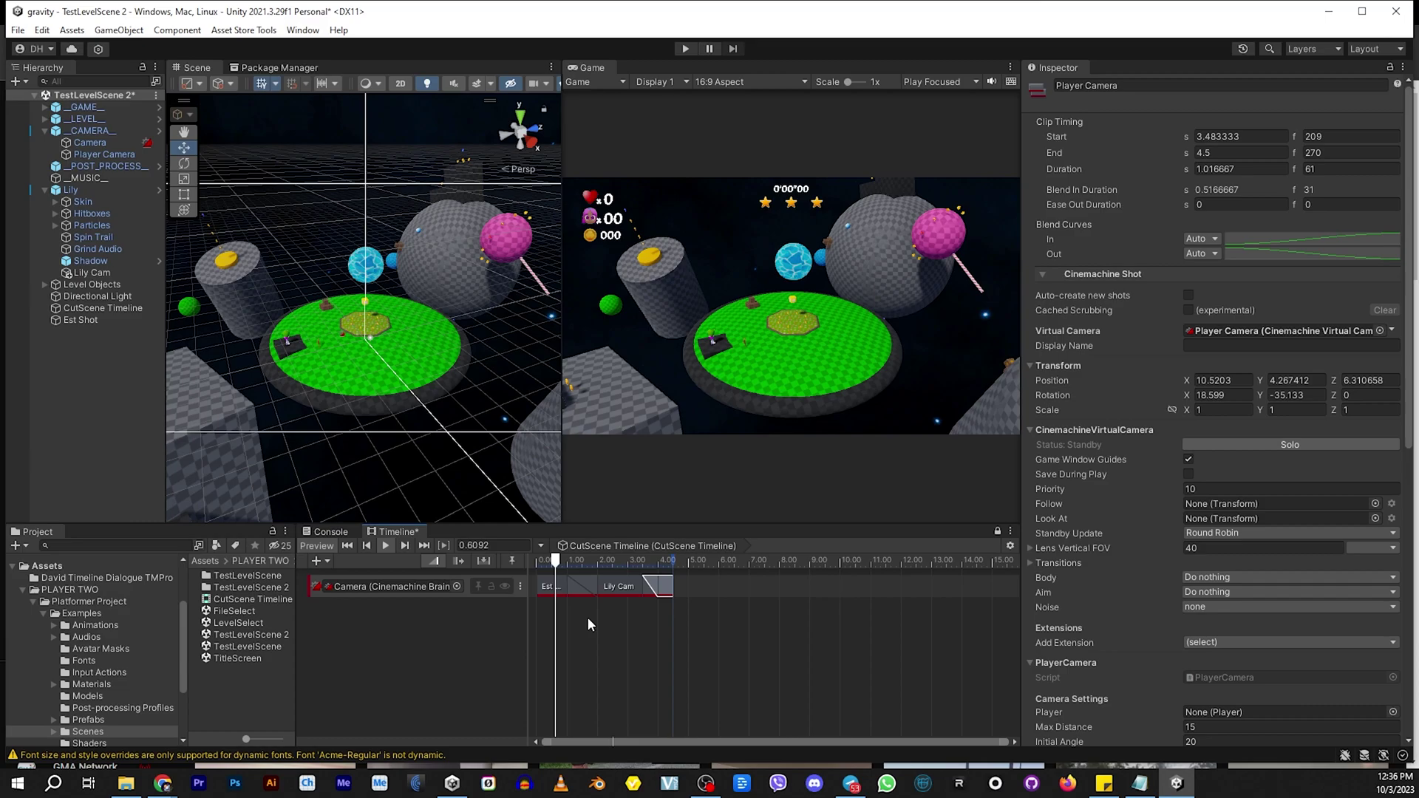
left_click_drag(569, 565, 612, 573)
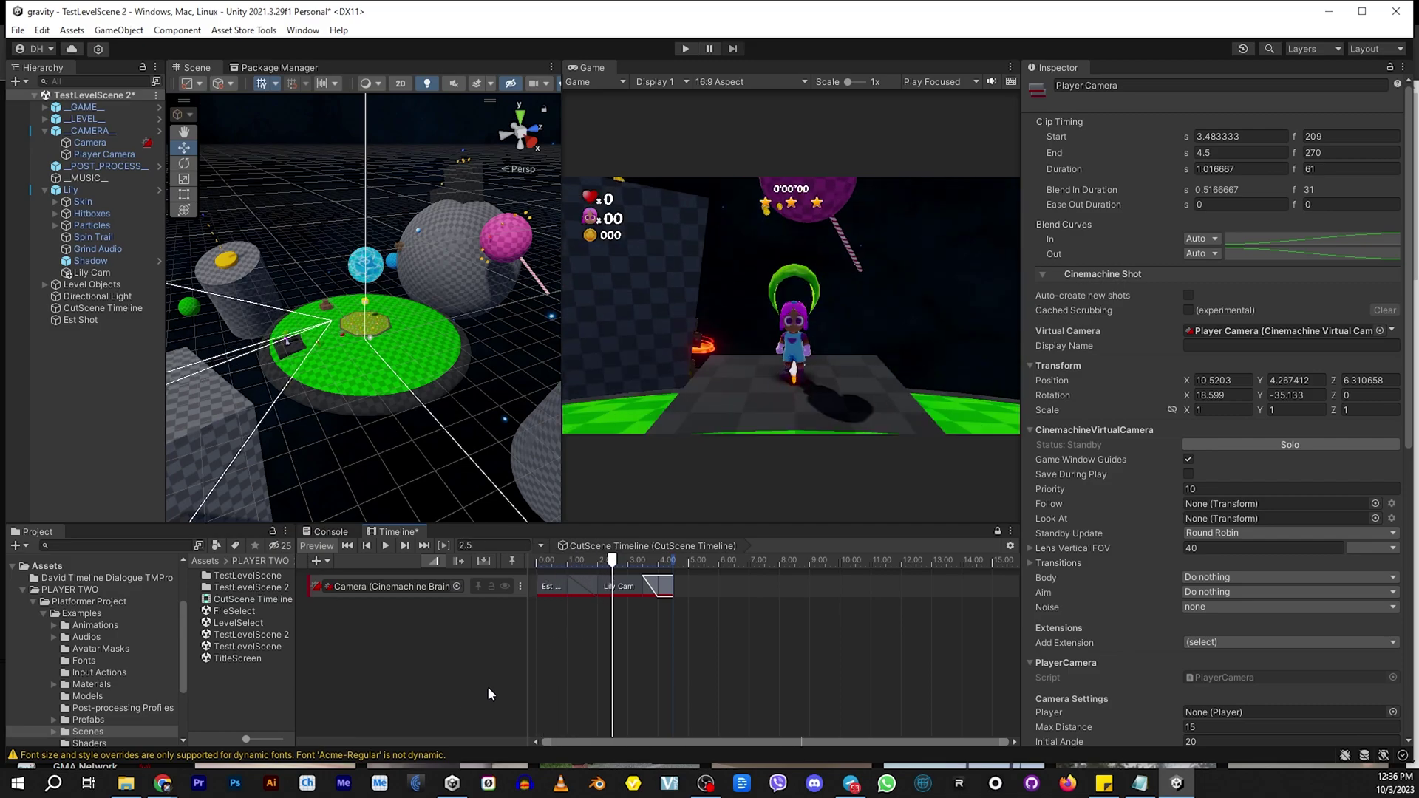
Add an unbound Subtitle (Text Switcher) track to the cutscene timeline
right_click(358, 619)
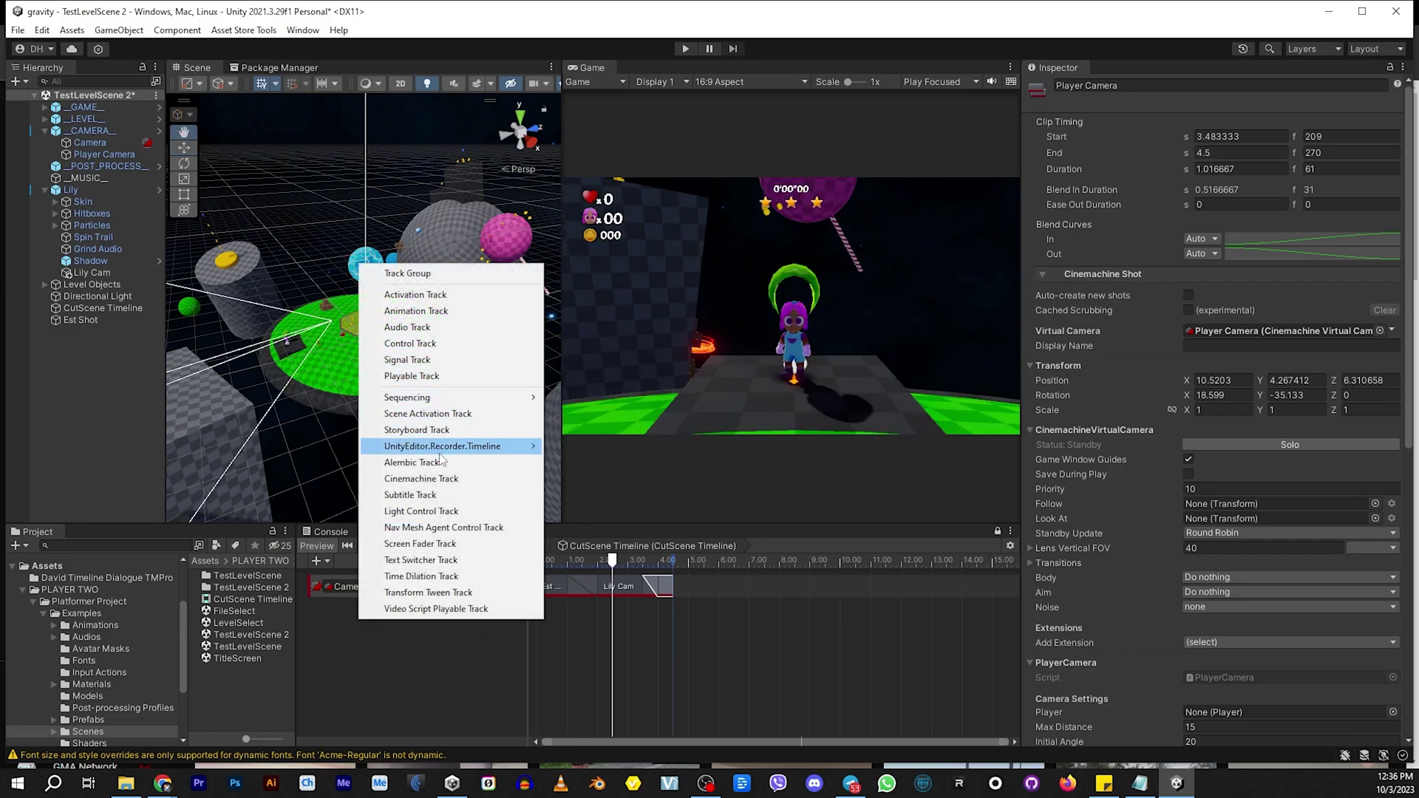
left_click(435, 496)
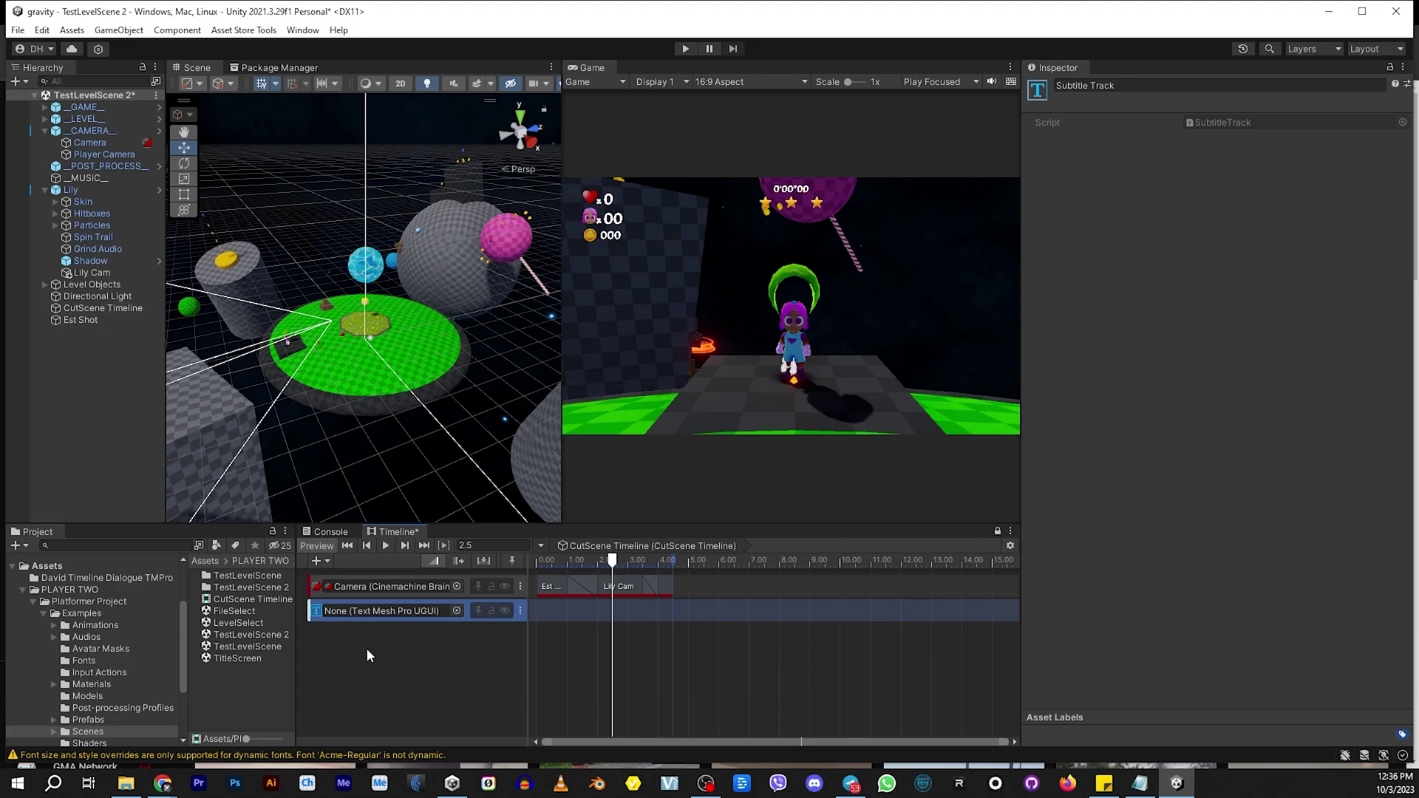
right_click(387, 647)
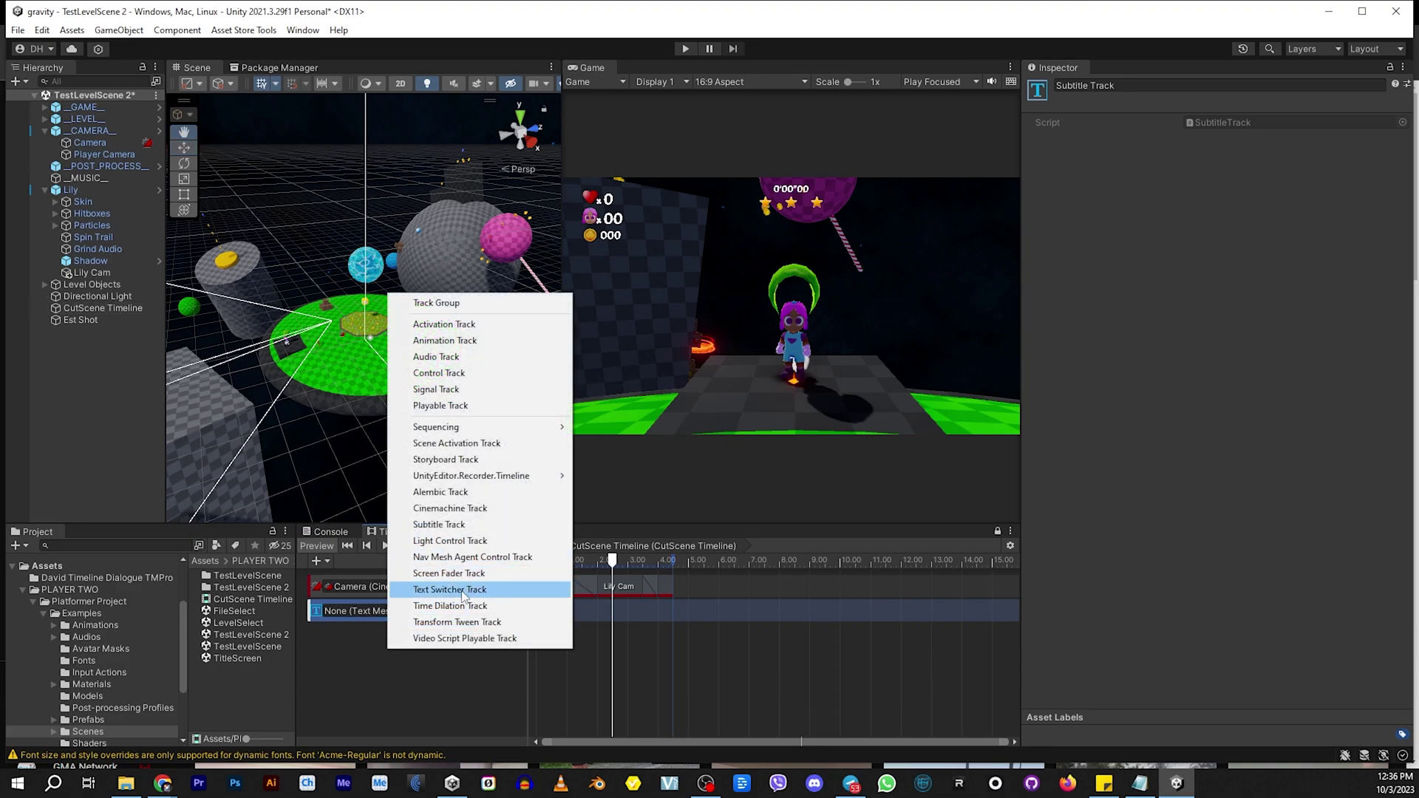
left_click(388, 677)
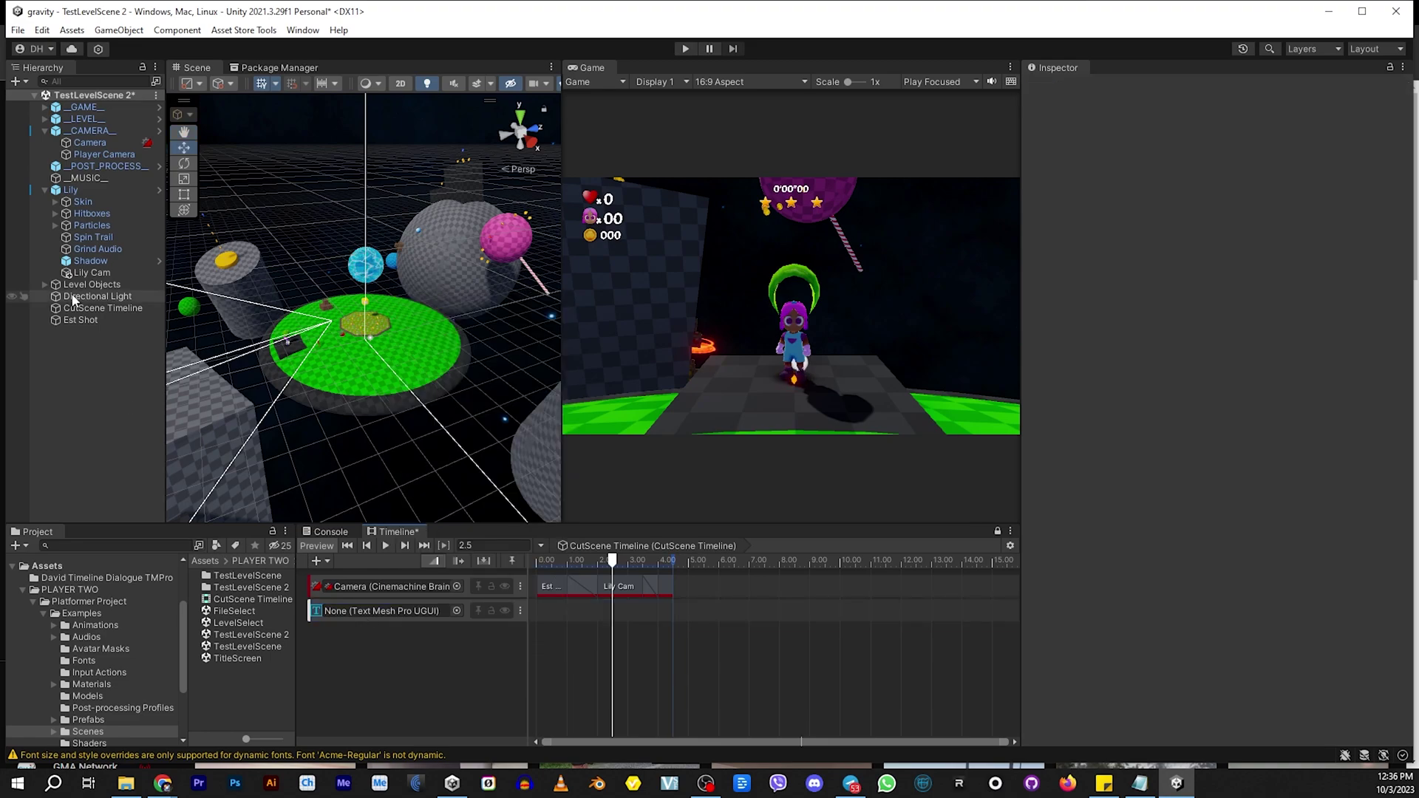
Select the Lily Cam and Est Shot cameras and scrub the timeline to compare shots
left_click(68, 189)
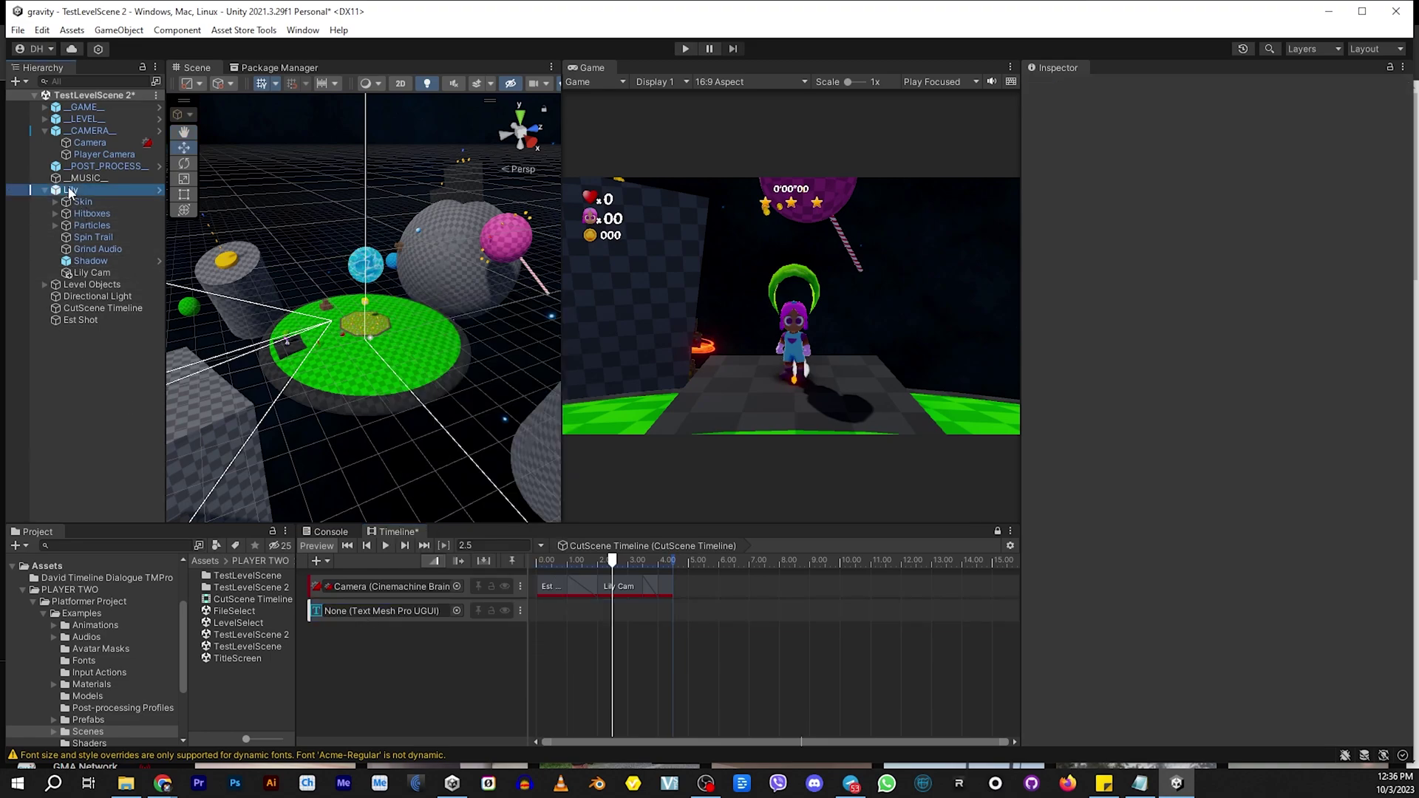
left_click(87, 261)
left_click(89, 273)
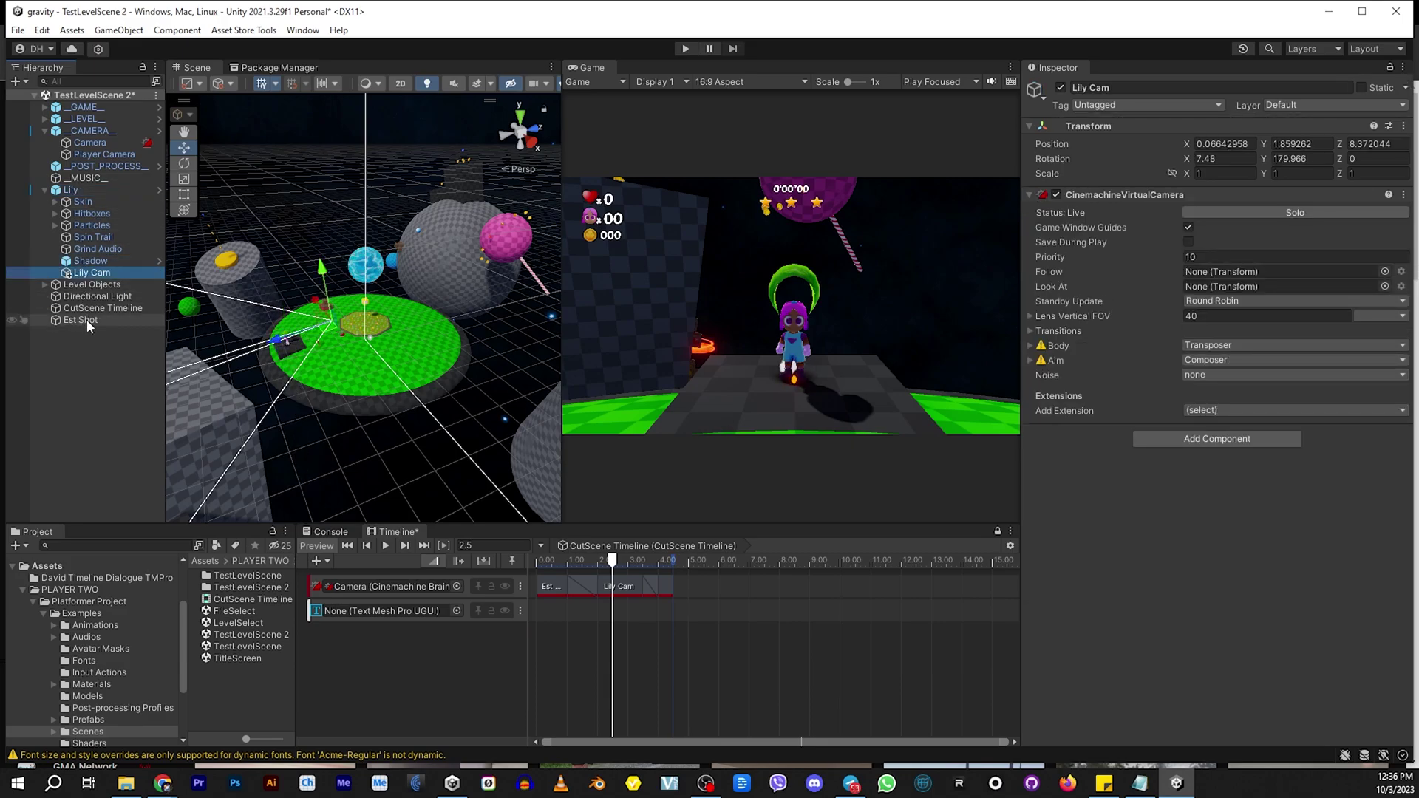
left_click(81, 320, "ctrl")
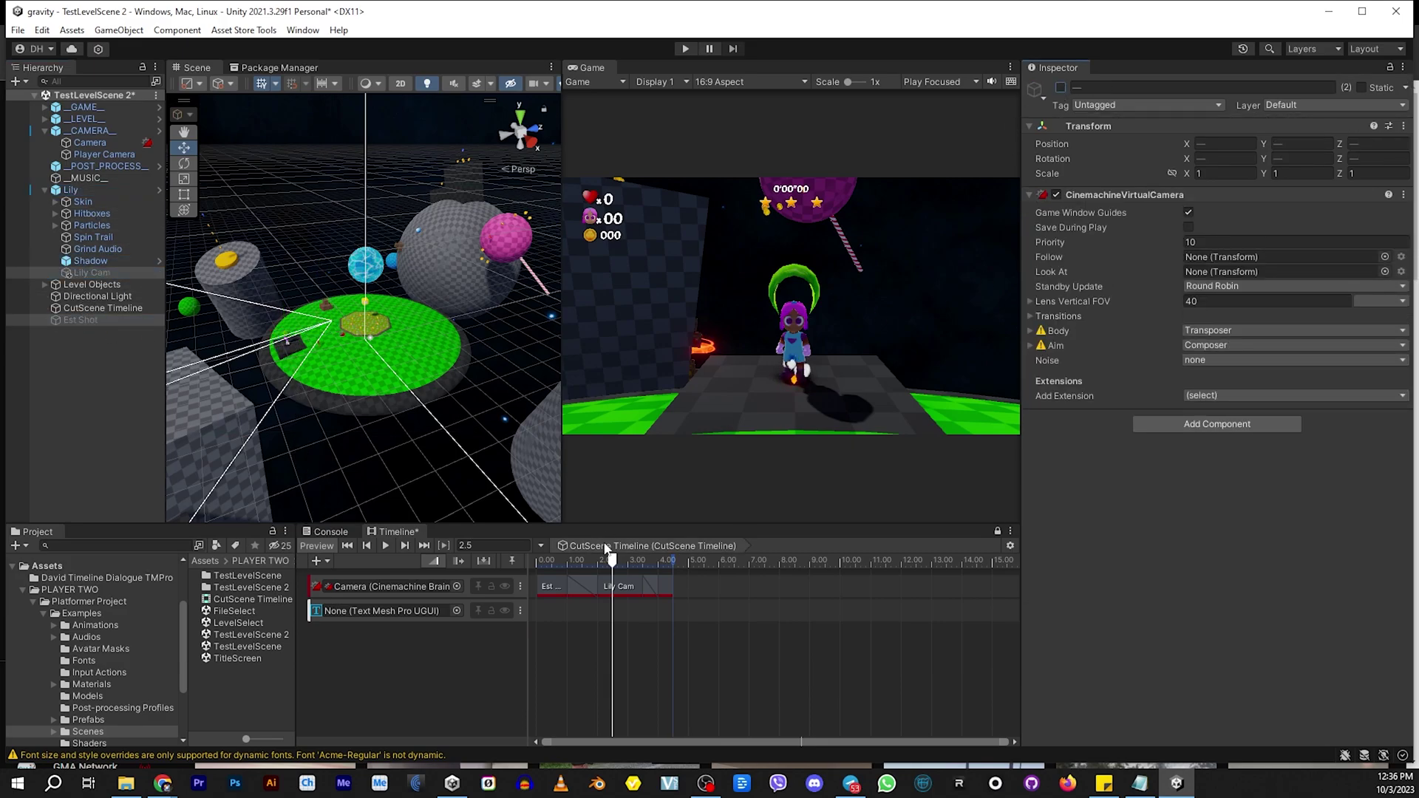
left_click_drag(606, 549, 557, 582)
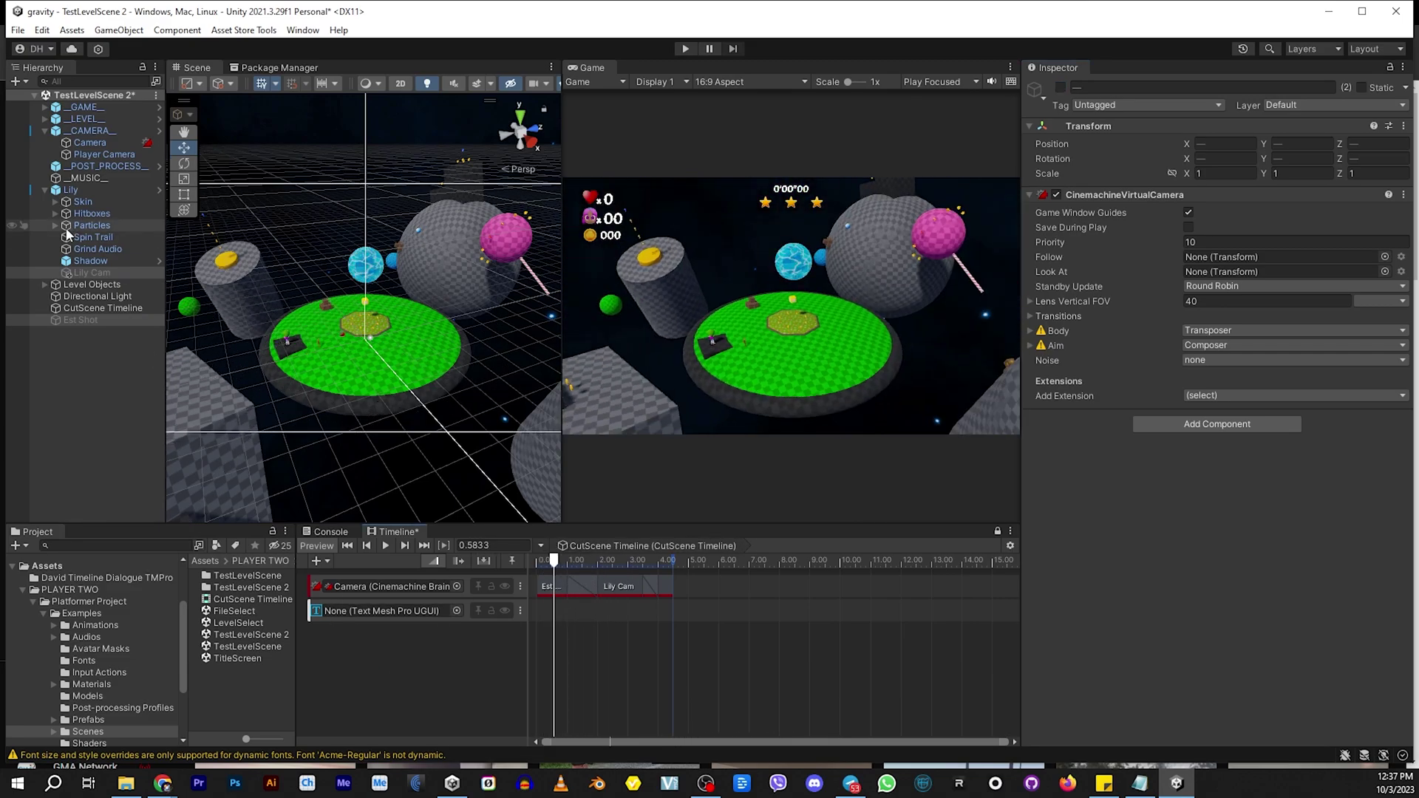
Add a World Space Canvas under Lily with Camera as its event camera
left_click(72, 190)
right_click(75, 194)
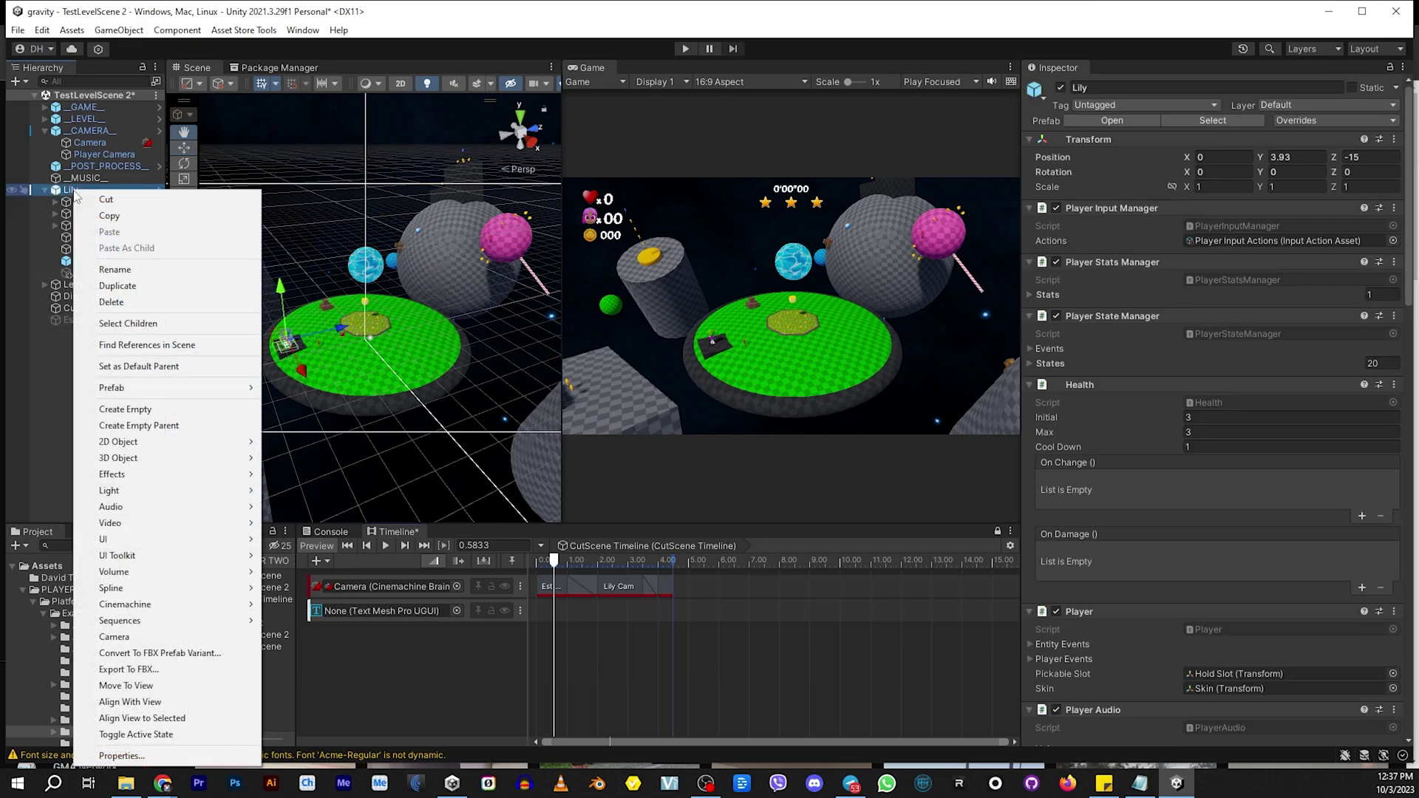
mouse_move(153, 539)
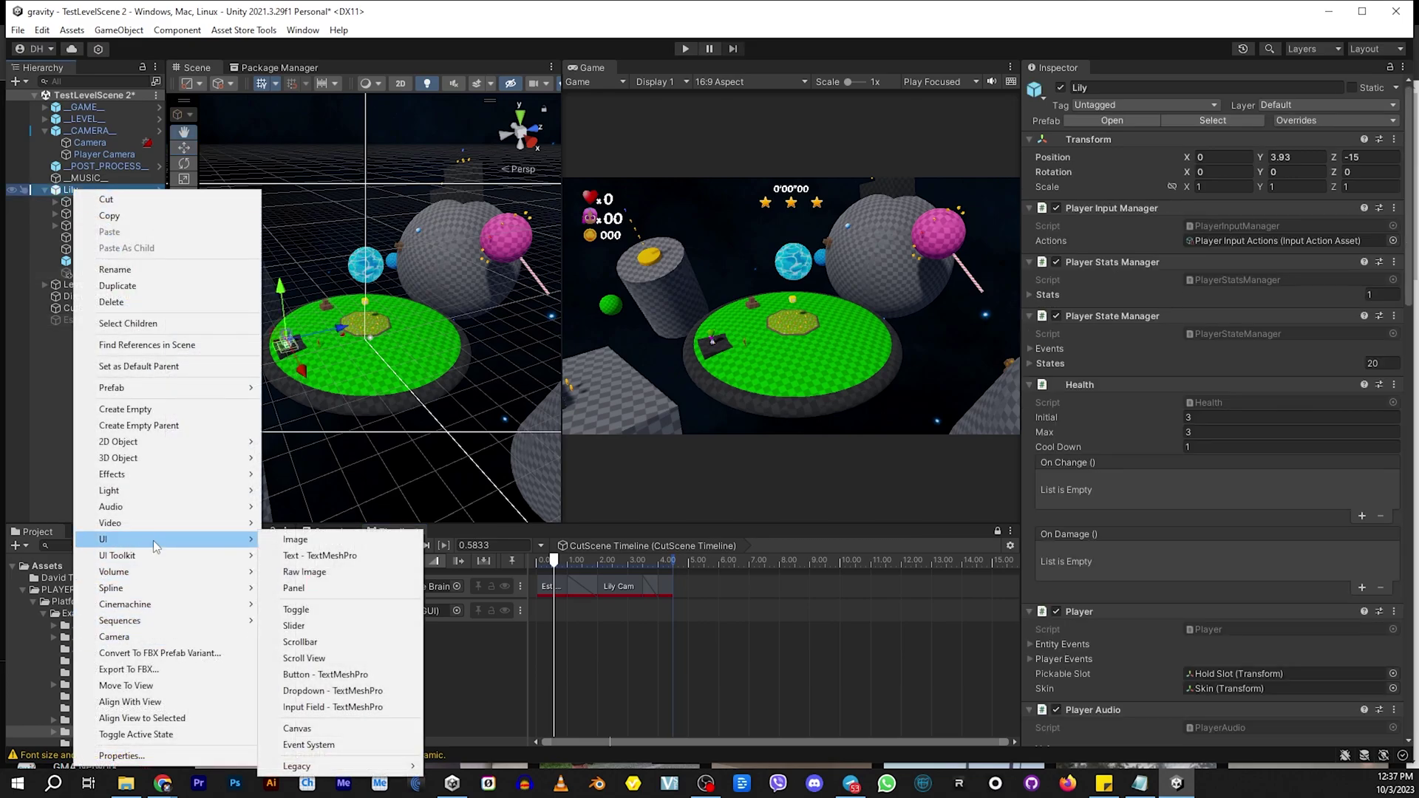
left_click(335, 730)
scroll(441, 314, "down", 6)
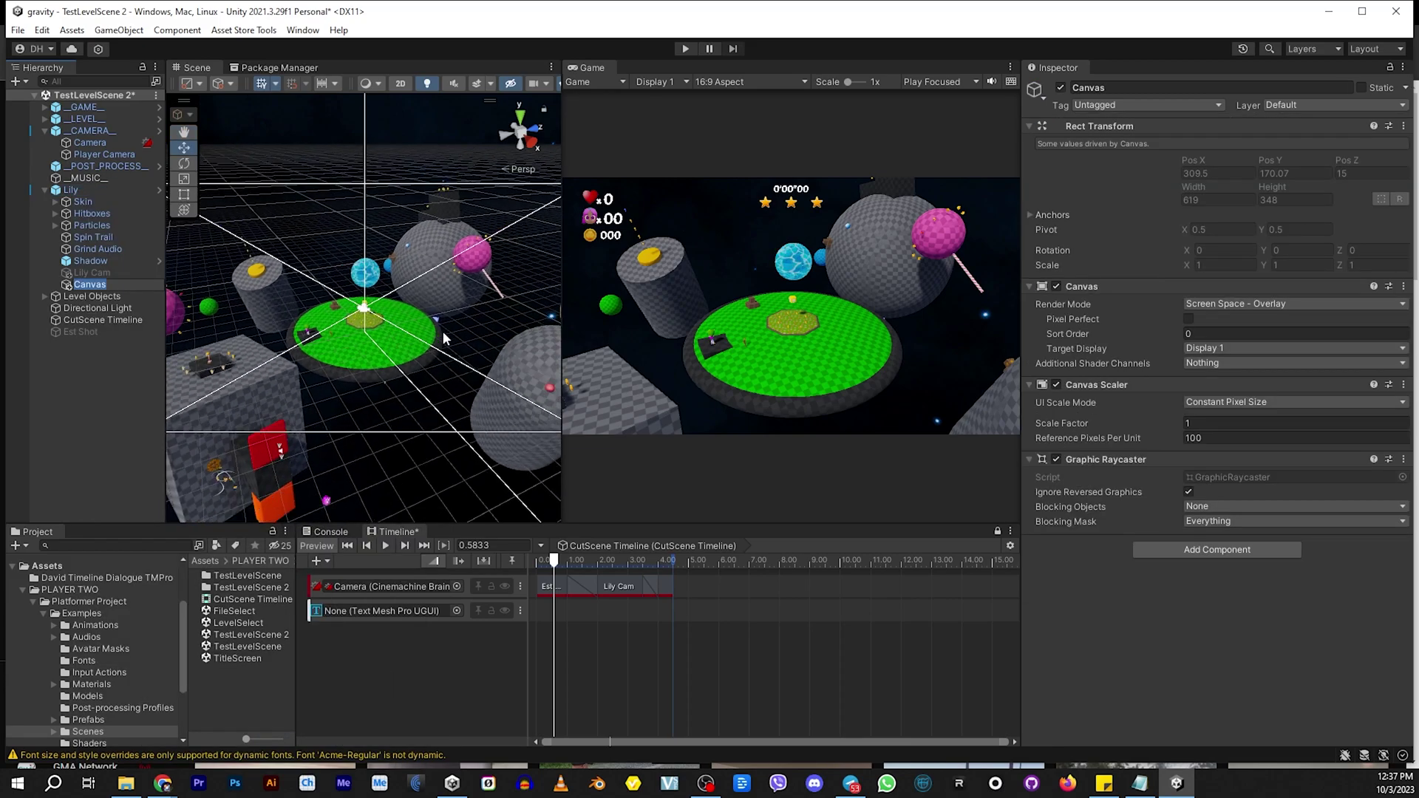
scroll(452, 297, "up", 6)
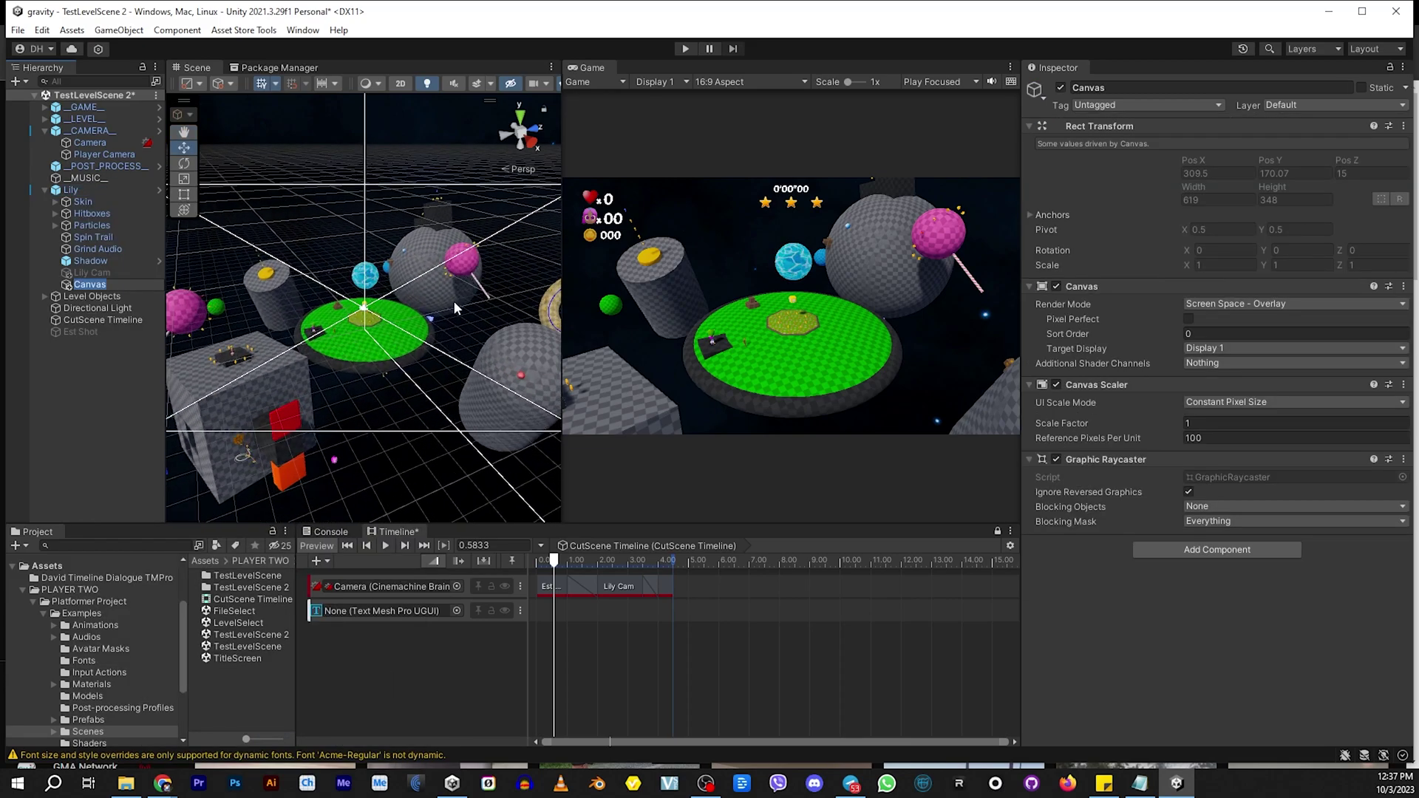
left_click(1239, 304)
left_click(1242, 355)
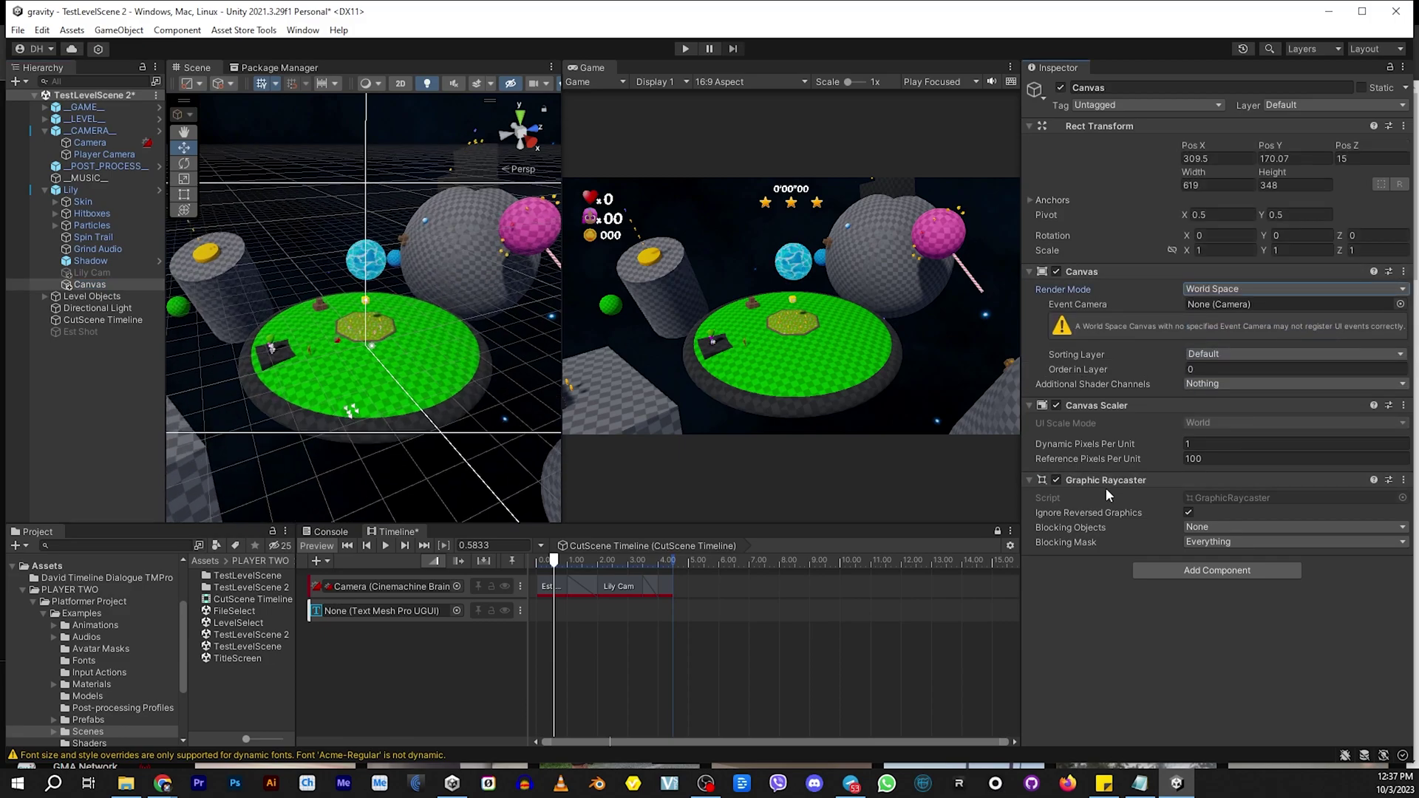
left_click_drag(89, 142, 1242, 307)
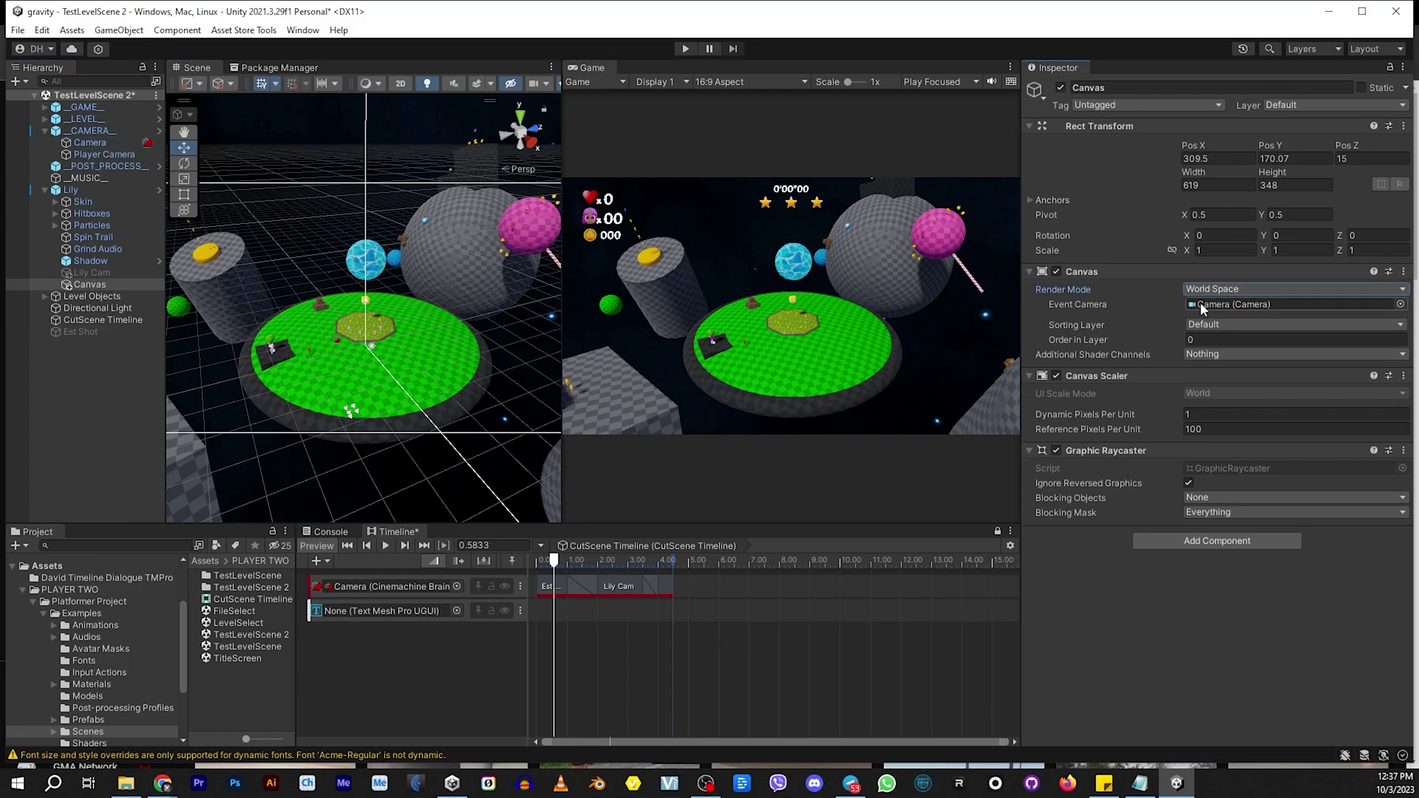
Size the Canvas 100×100 at position 0,0,0 and frame it at Lily in the Scene view
left_click(1218, 185)
type("200")
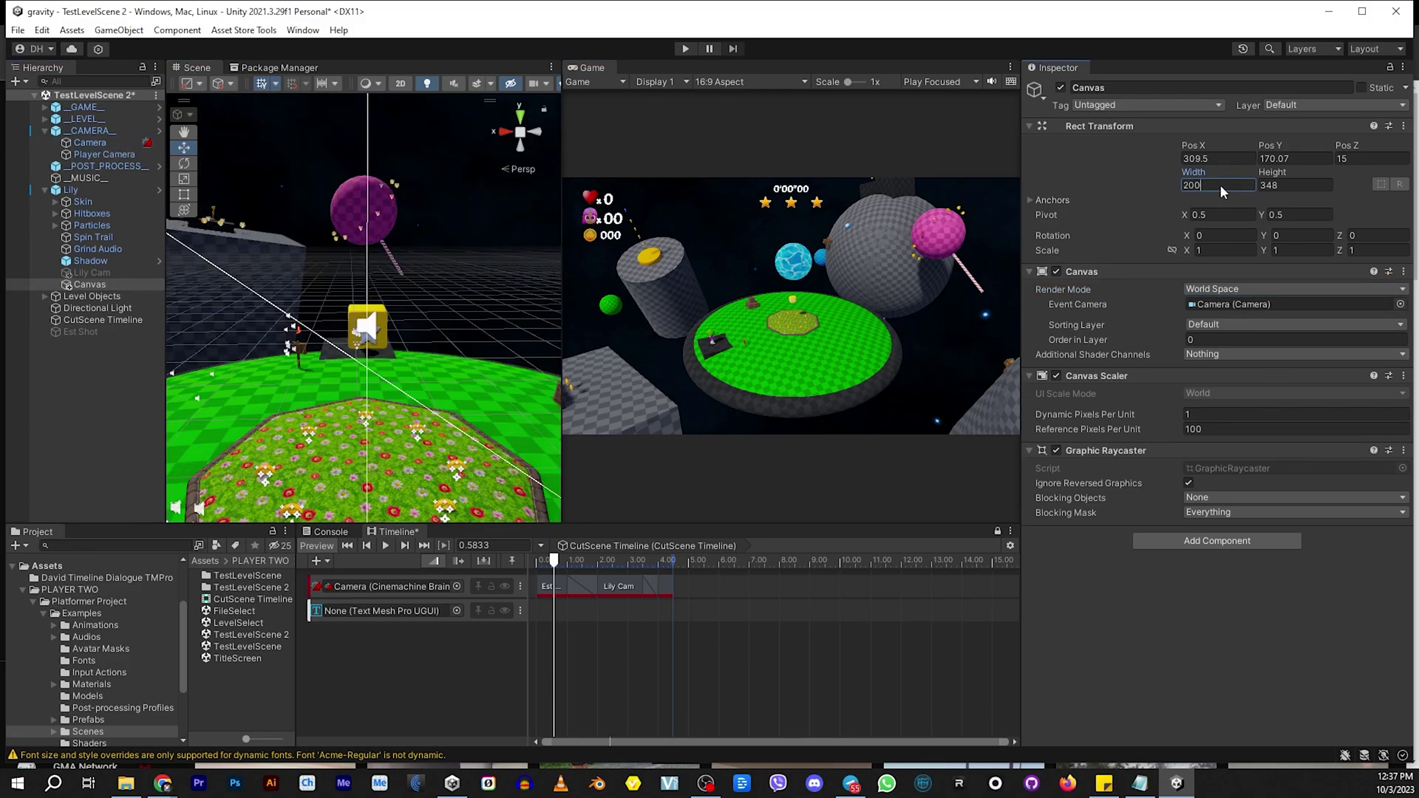
type("10")
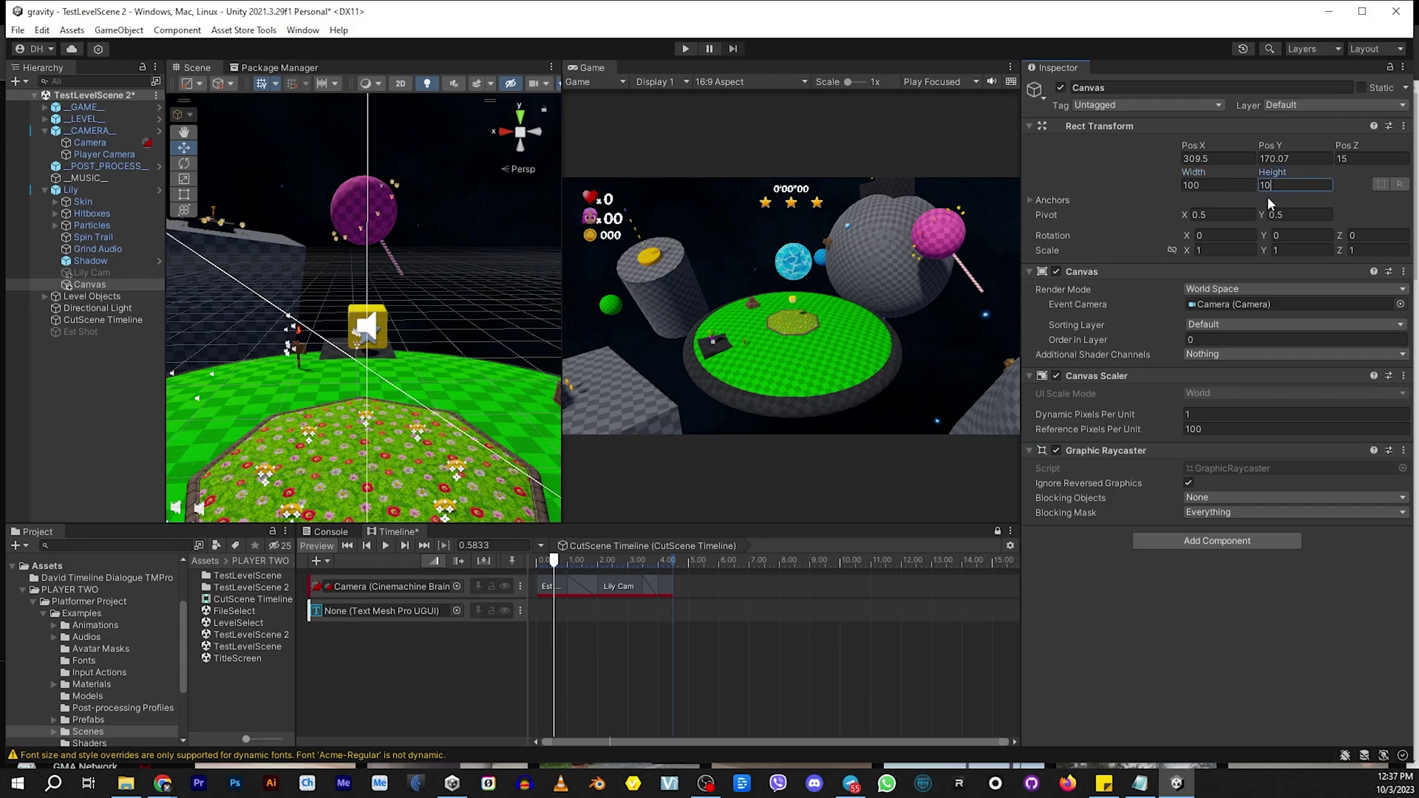
type("0")
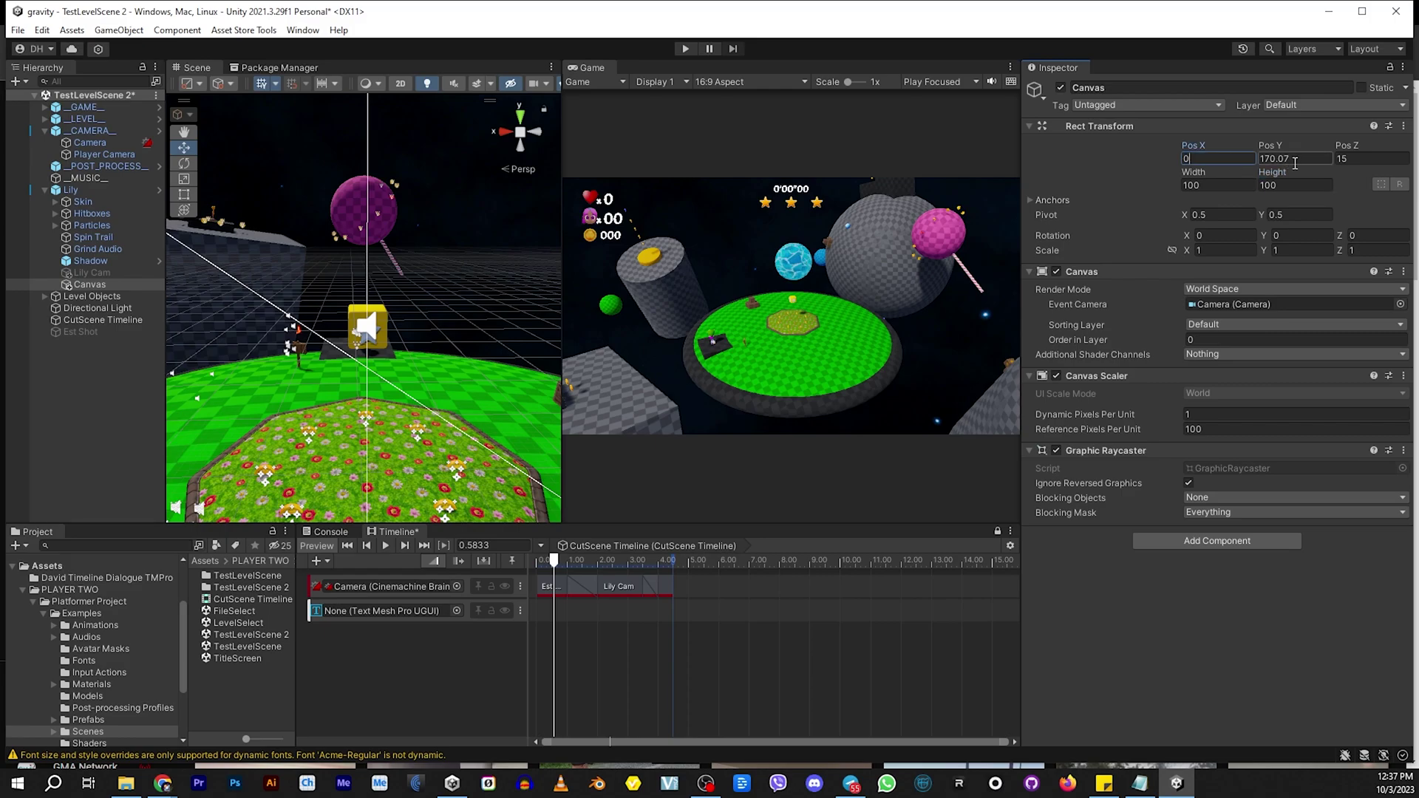
left_click(1347, 159)
type("0")
key("Return")
key("f")
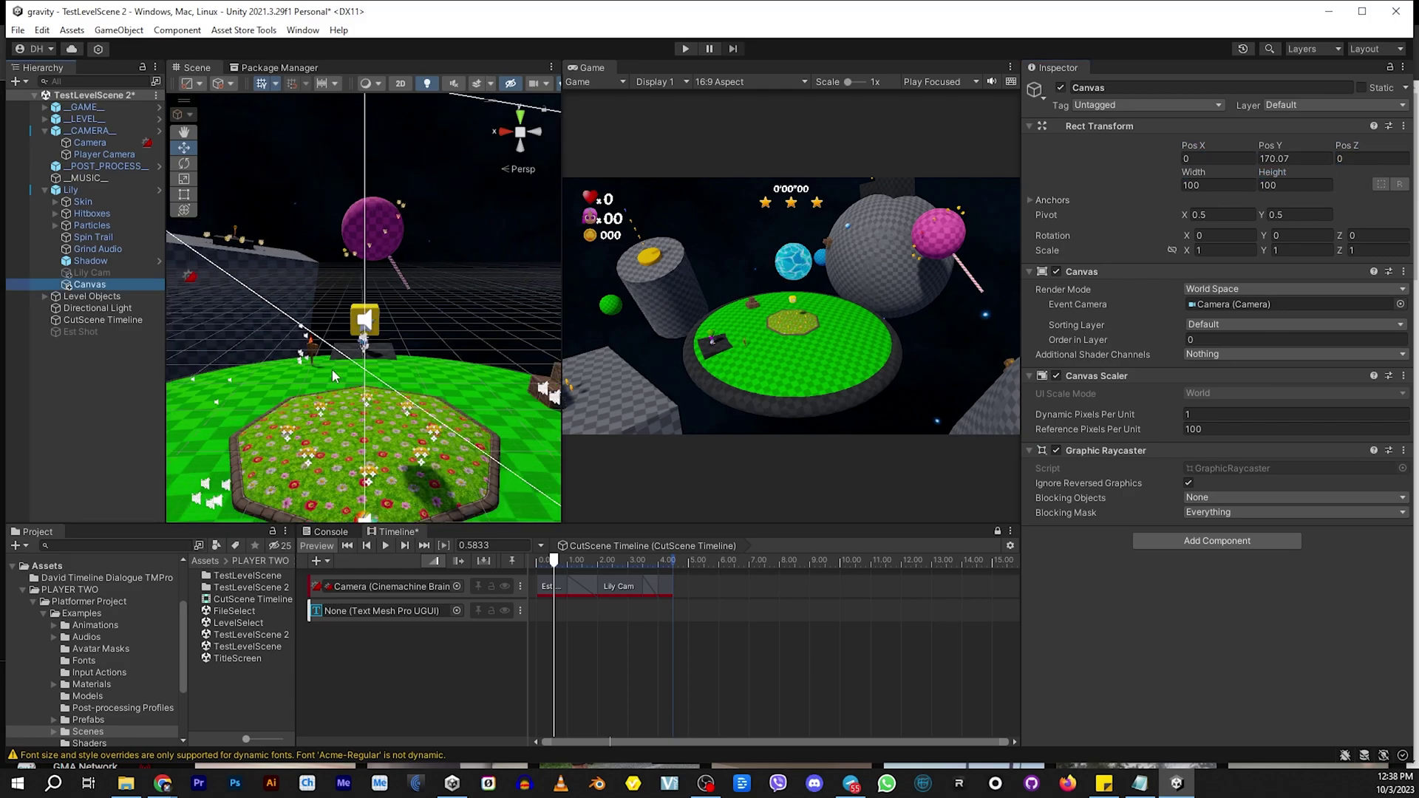
right_click_drag(424, 309, 598, 324)
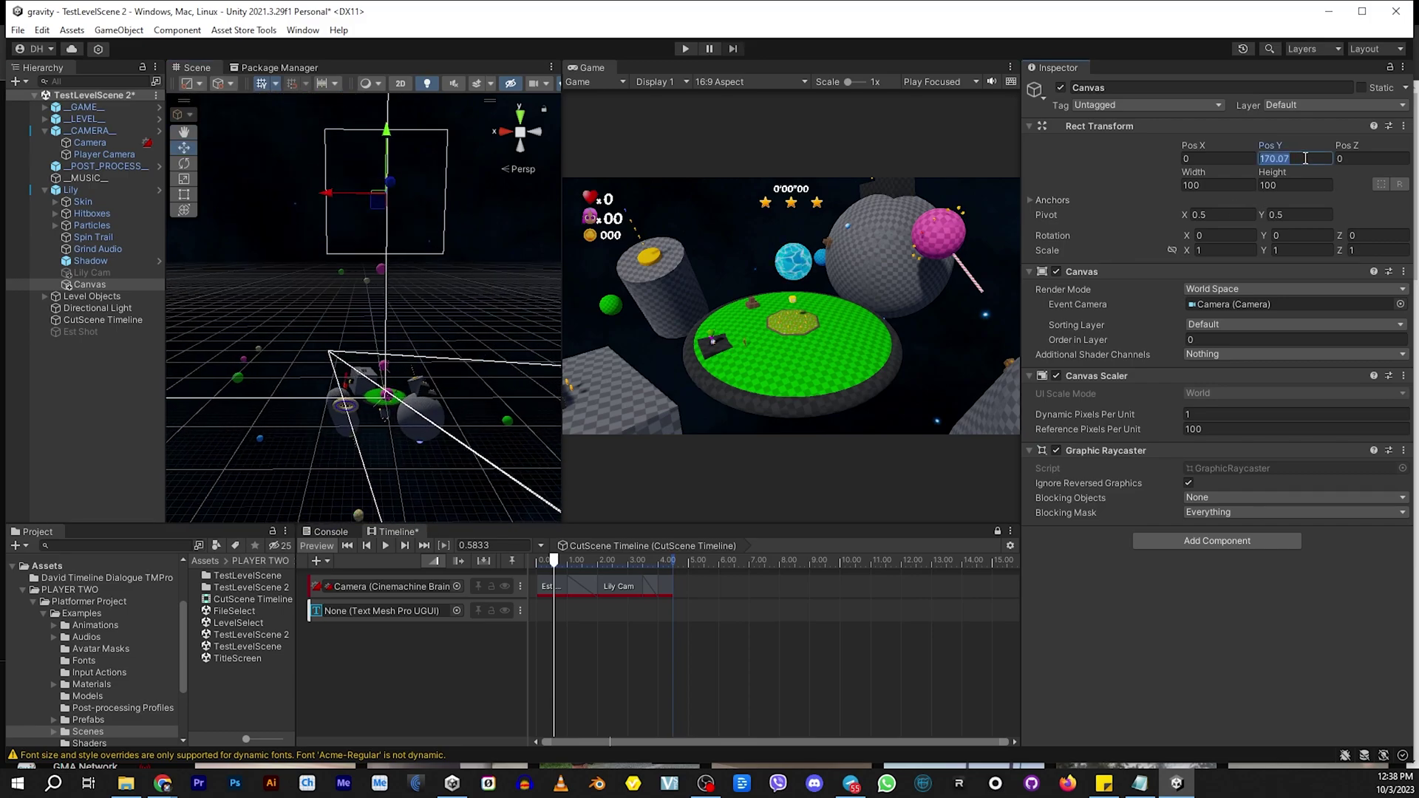
type("0")
double_click(67, 285)
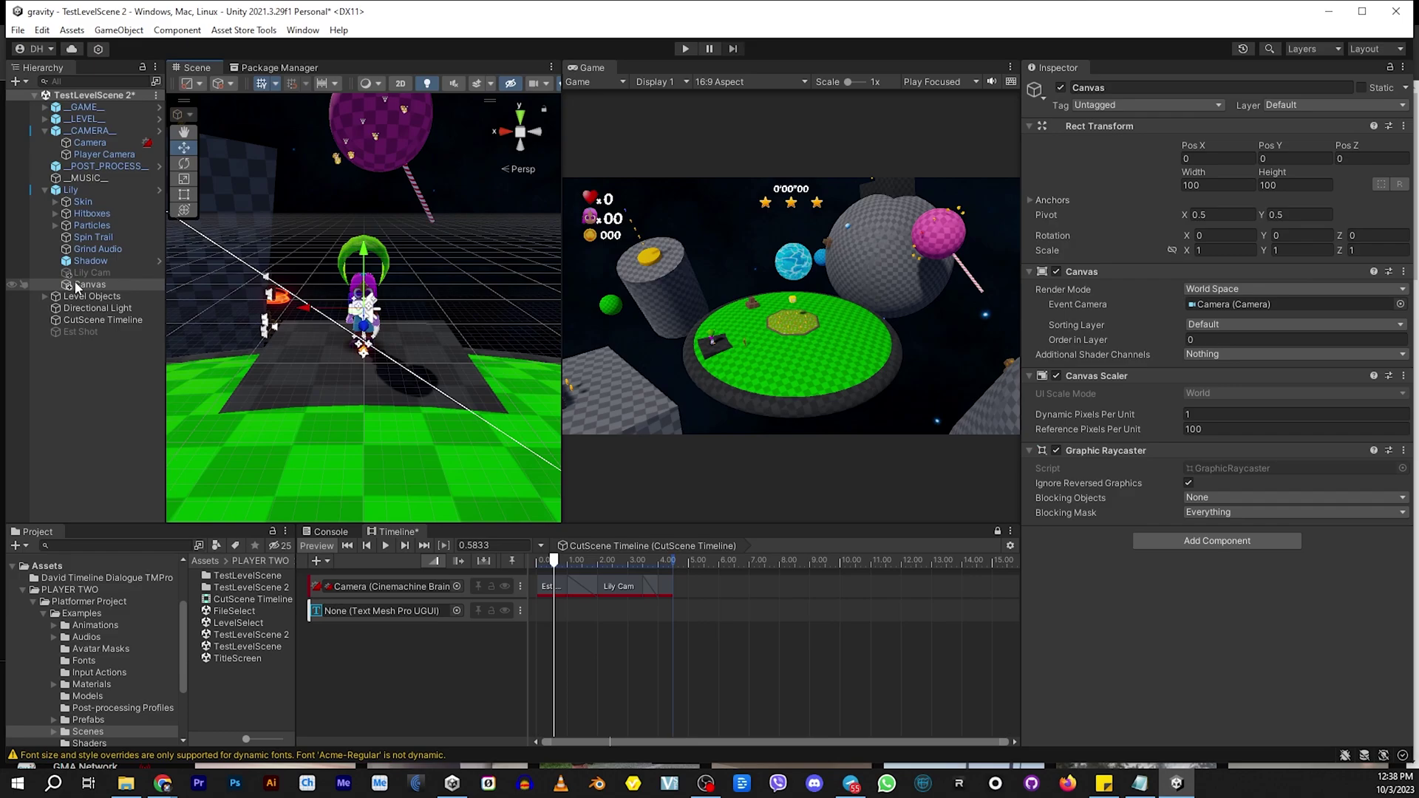
Create an Image under Lily's Canvas and size it 4 wide by 1.5 high
right_click(76, 283)
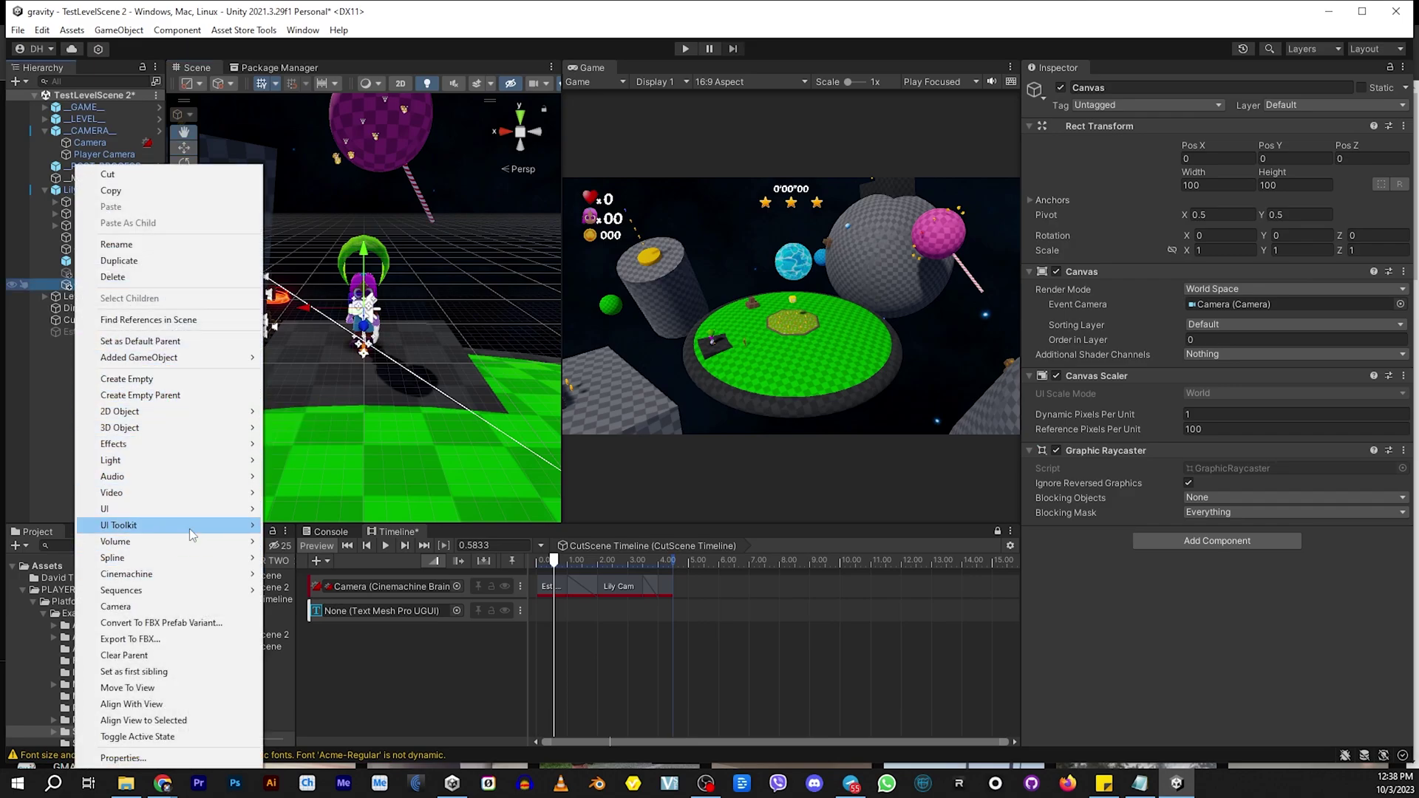
mouse_move(213, 512)
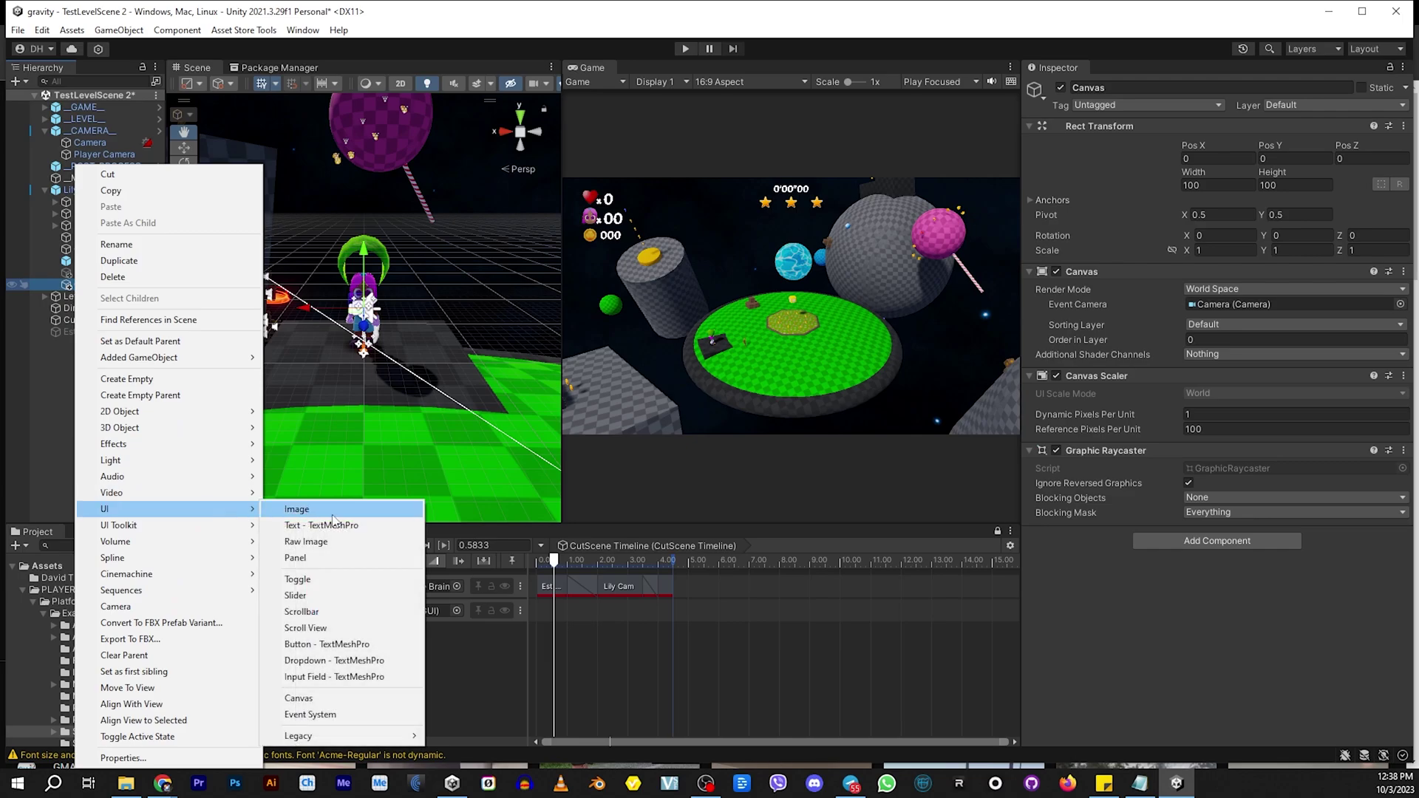
left_click(334, 512)
left_click(1217, 184)
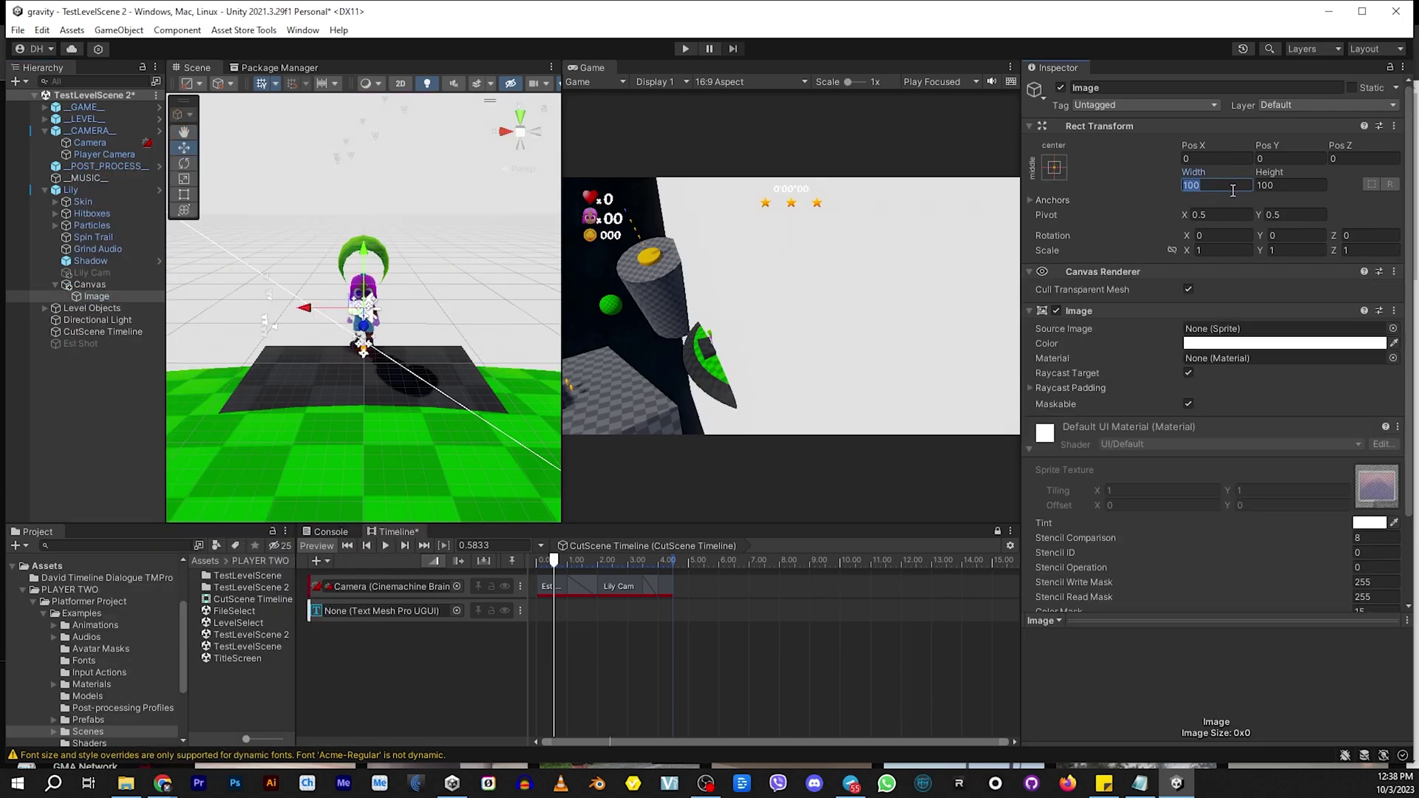
type("4")
left_click(1273, 187)
type("1.5")
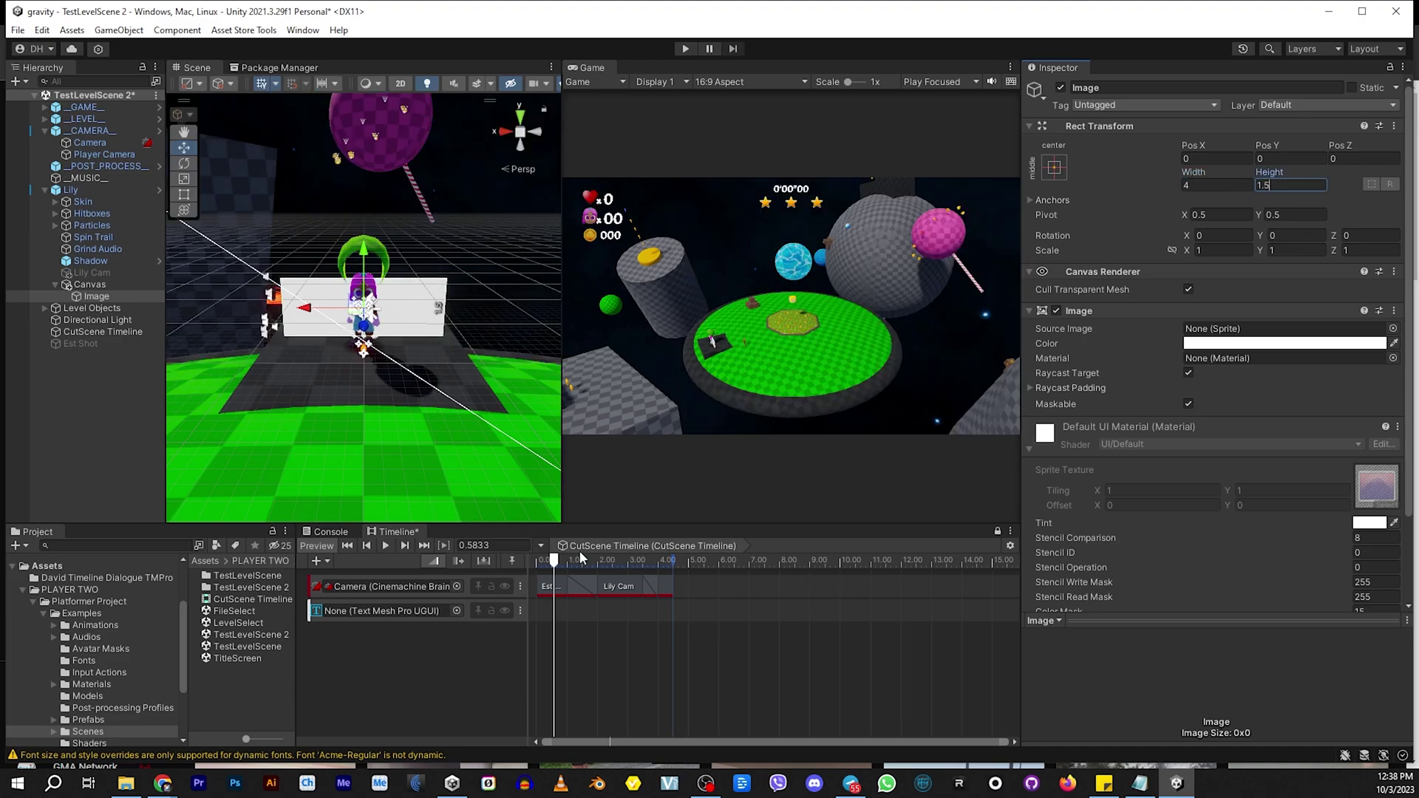
Raise the panel above Lily's head and tint it black with alpha 139
left_click(614, 561)
left_click_drag(364, 259, 364, 174)
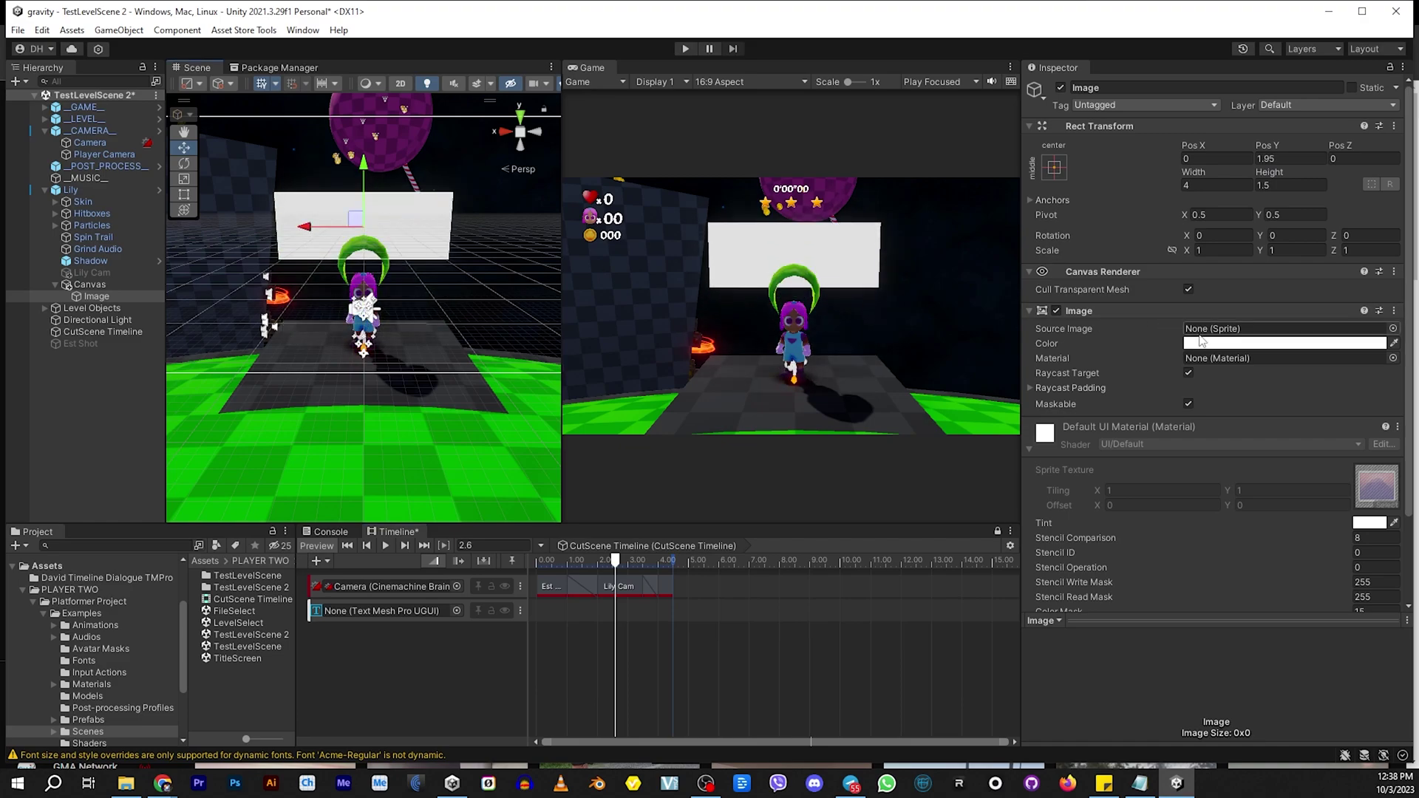
left_click(1205, 343)
left_click_drag(1257, 484, 1190, 555)
left_click(1366, 329)
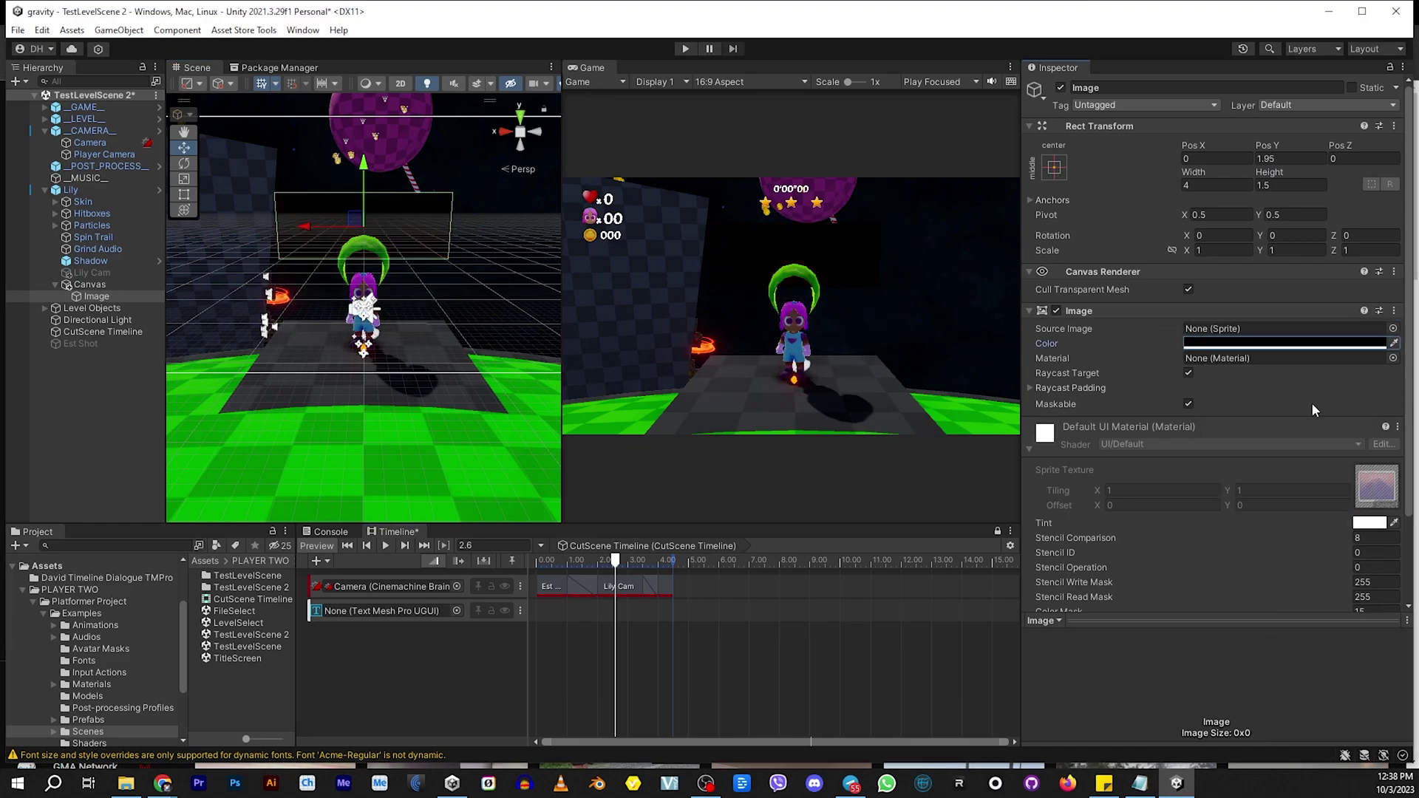
left_click(1284, 343)
left_click_drag(1334, 628, 1318, 632)
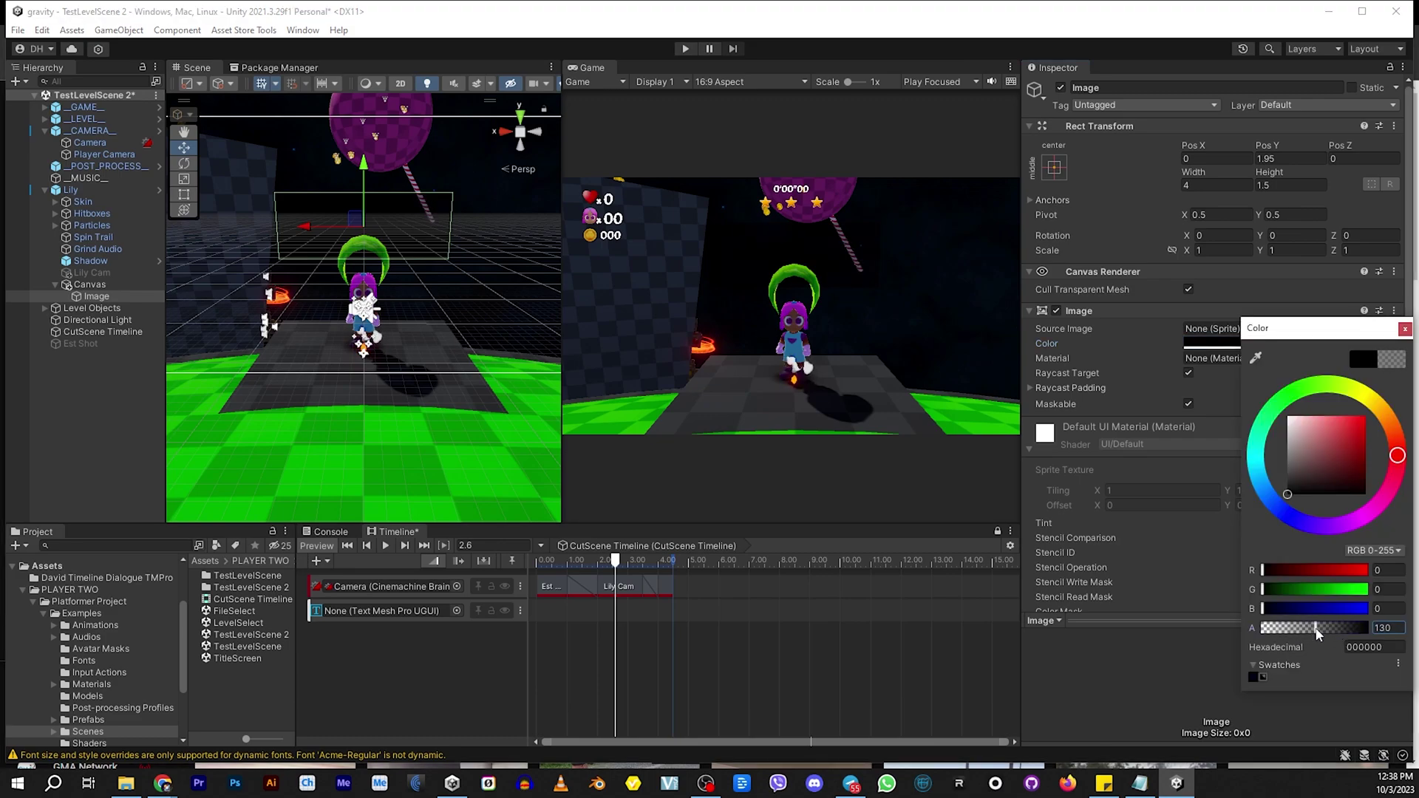
left_click(1404, 328)
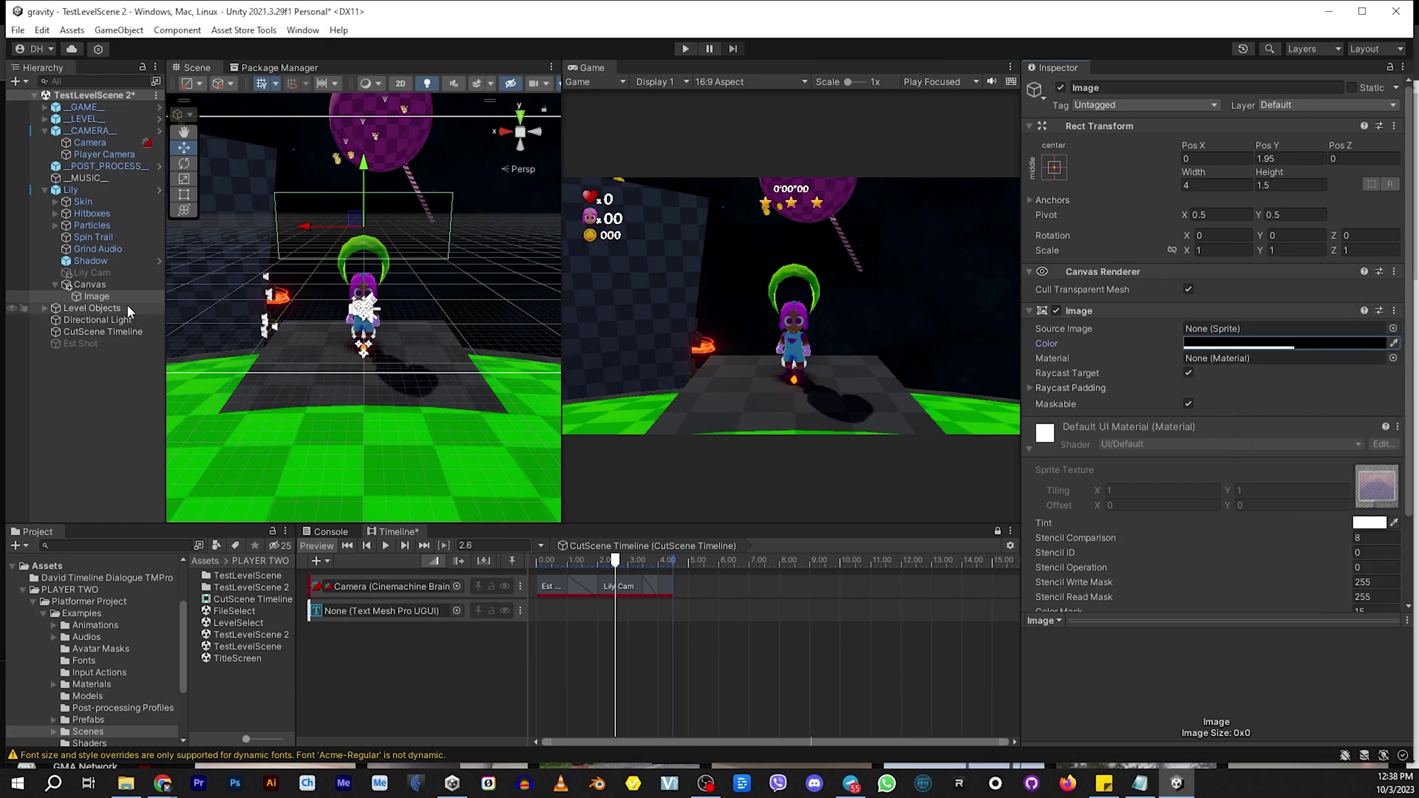
Add a TextMeshPro text under the Image, sized 4 by 1.5
right_click(83, 297)
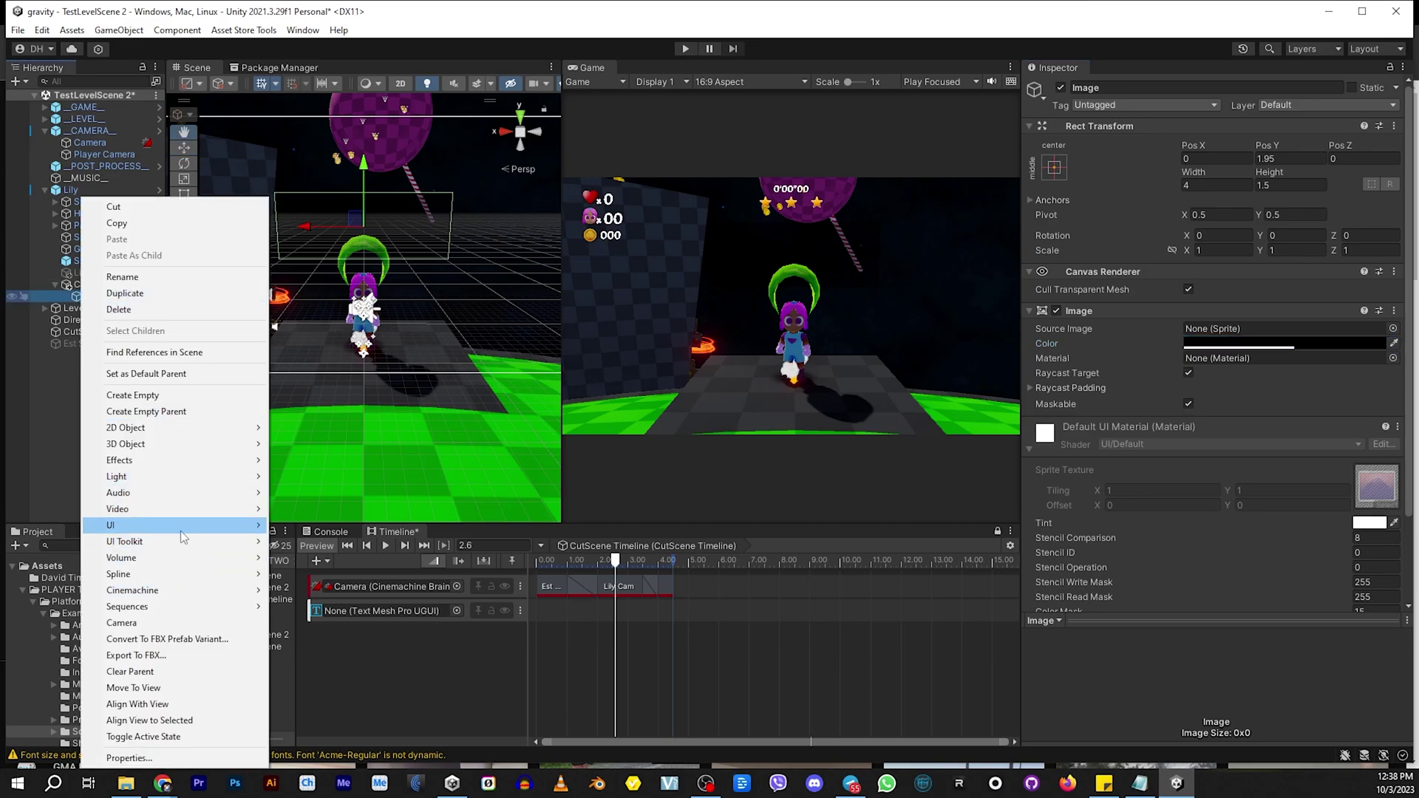
mouse_move(183, 530)
left_click(329, 542)
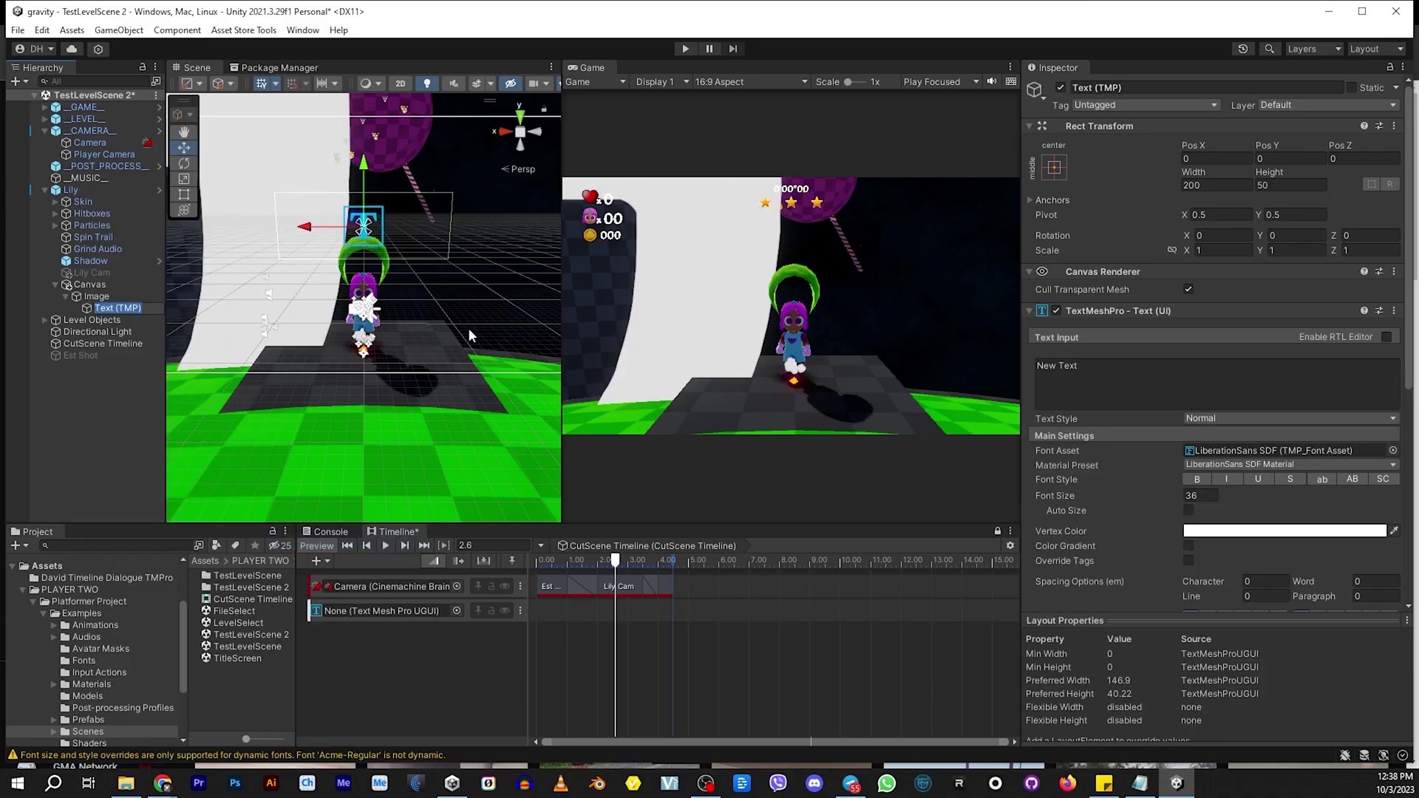
scroll(444, 287, "down", 5)
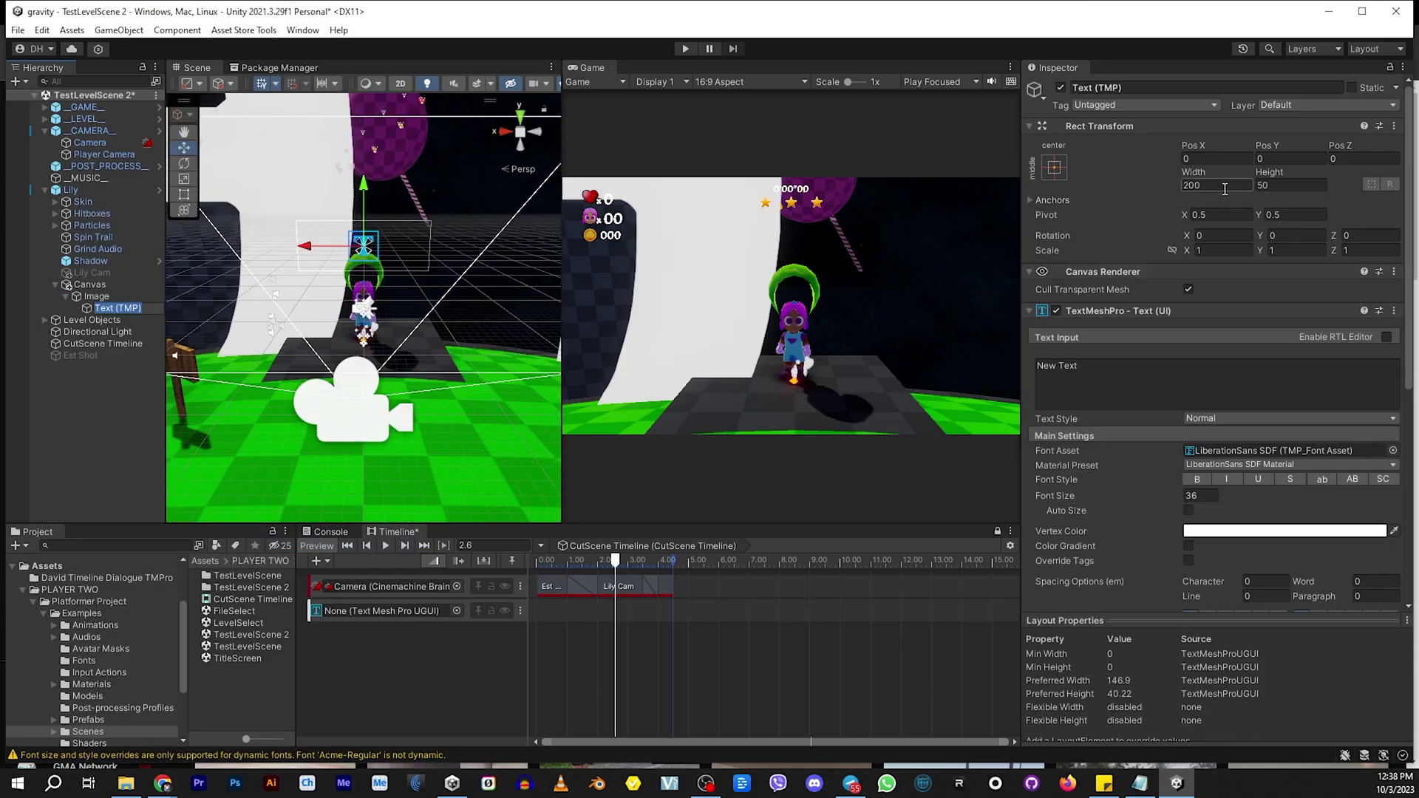
left_click(1224, 185)
type("4")
left_click(1281, 184)
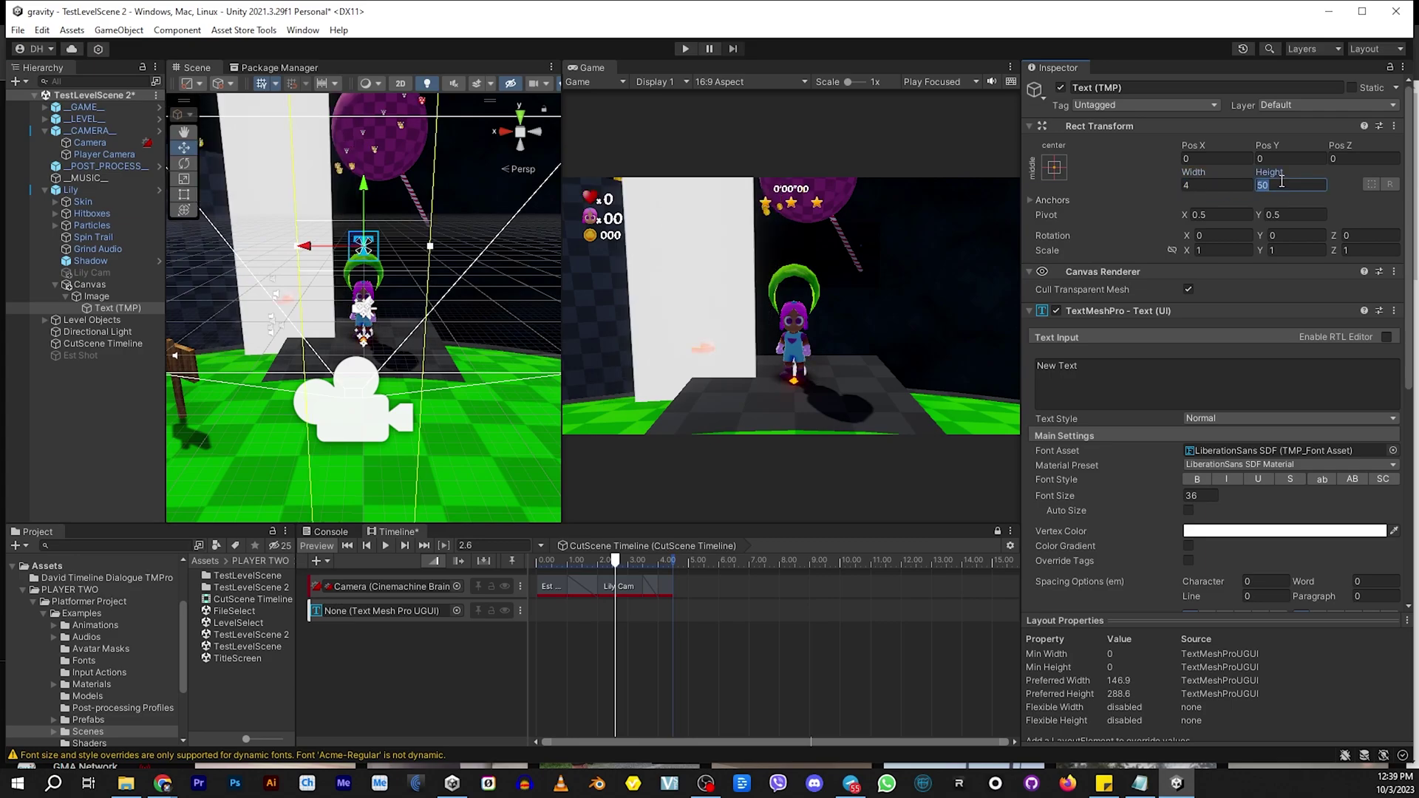
type("1.5")
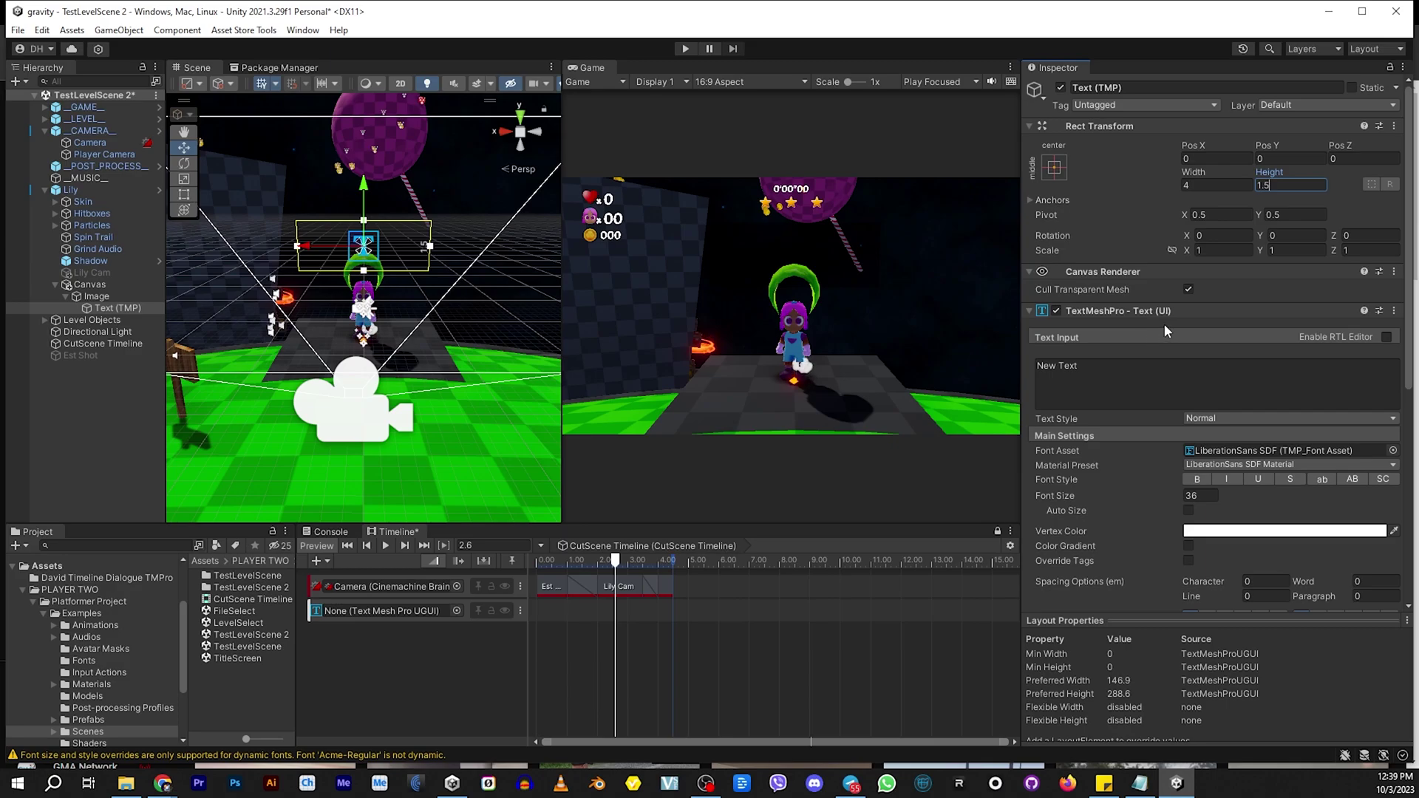
Set font size 0.5, Y rotation 180, and Center/Middle alignment on the text
scroll(1095, 570, "down", 2)
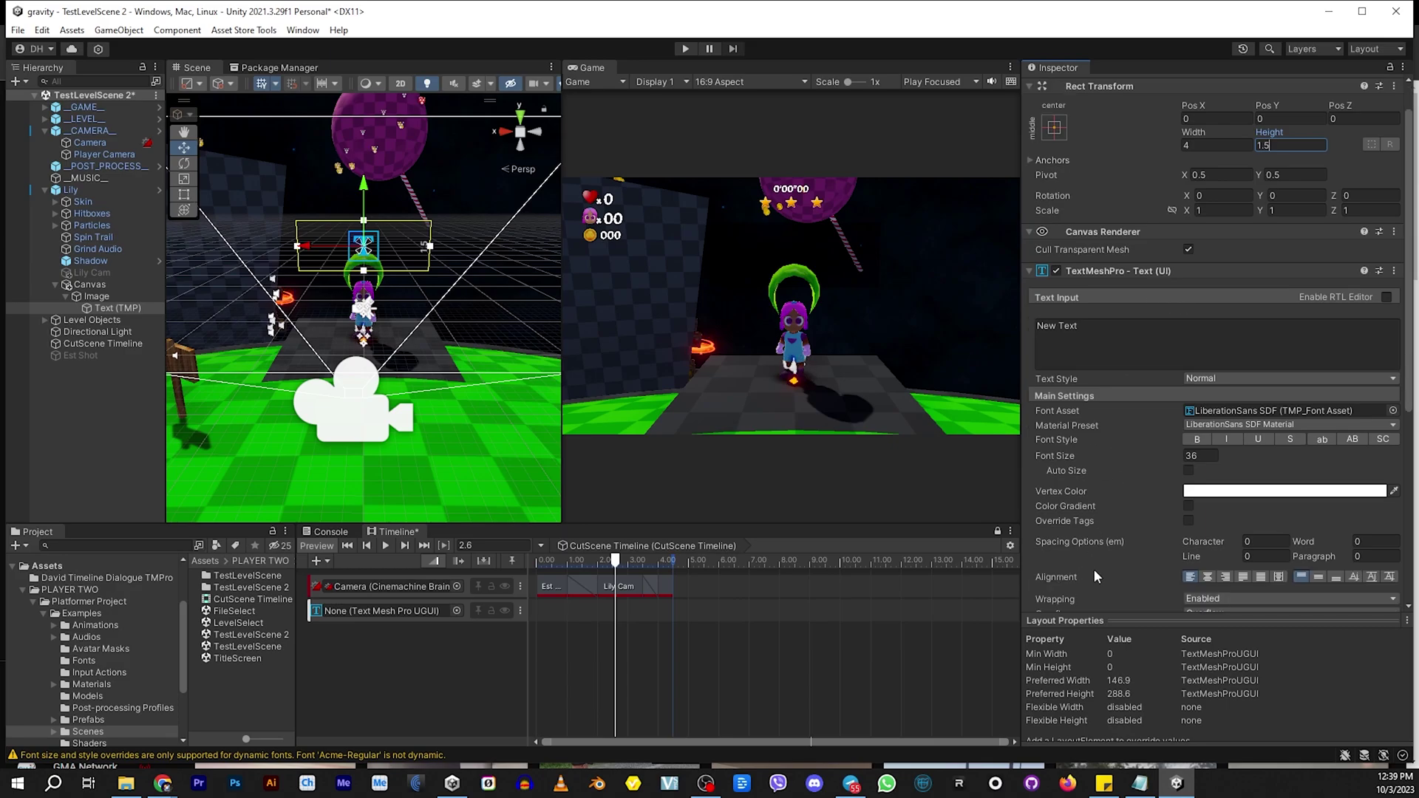
left_click(1057, 459)
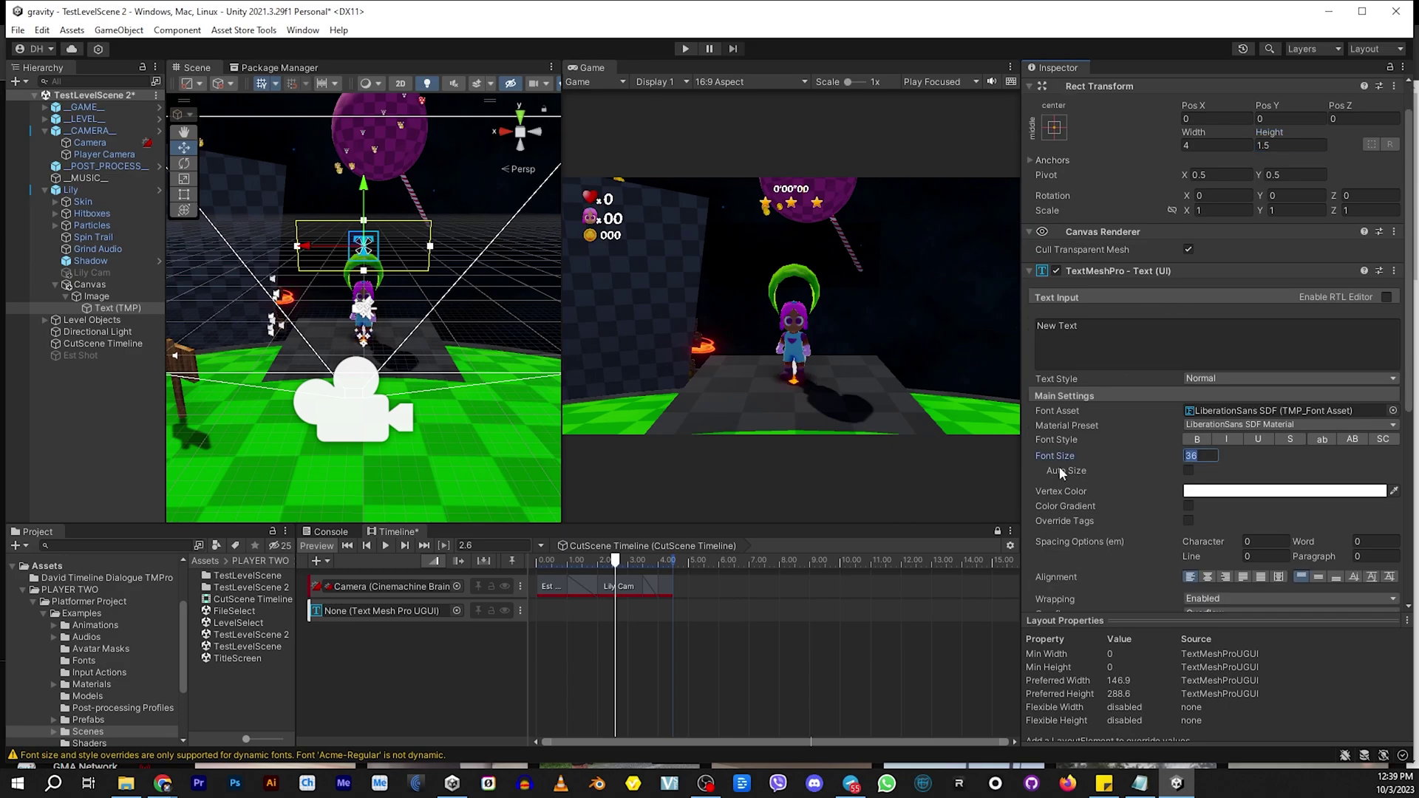
type(".5")
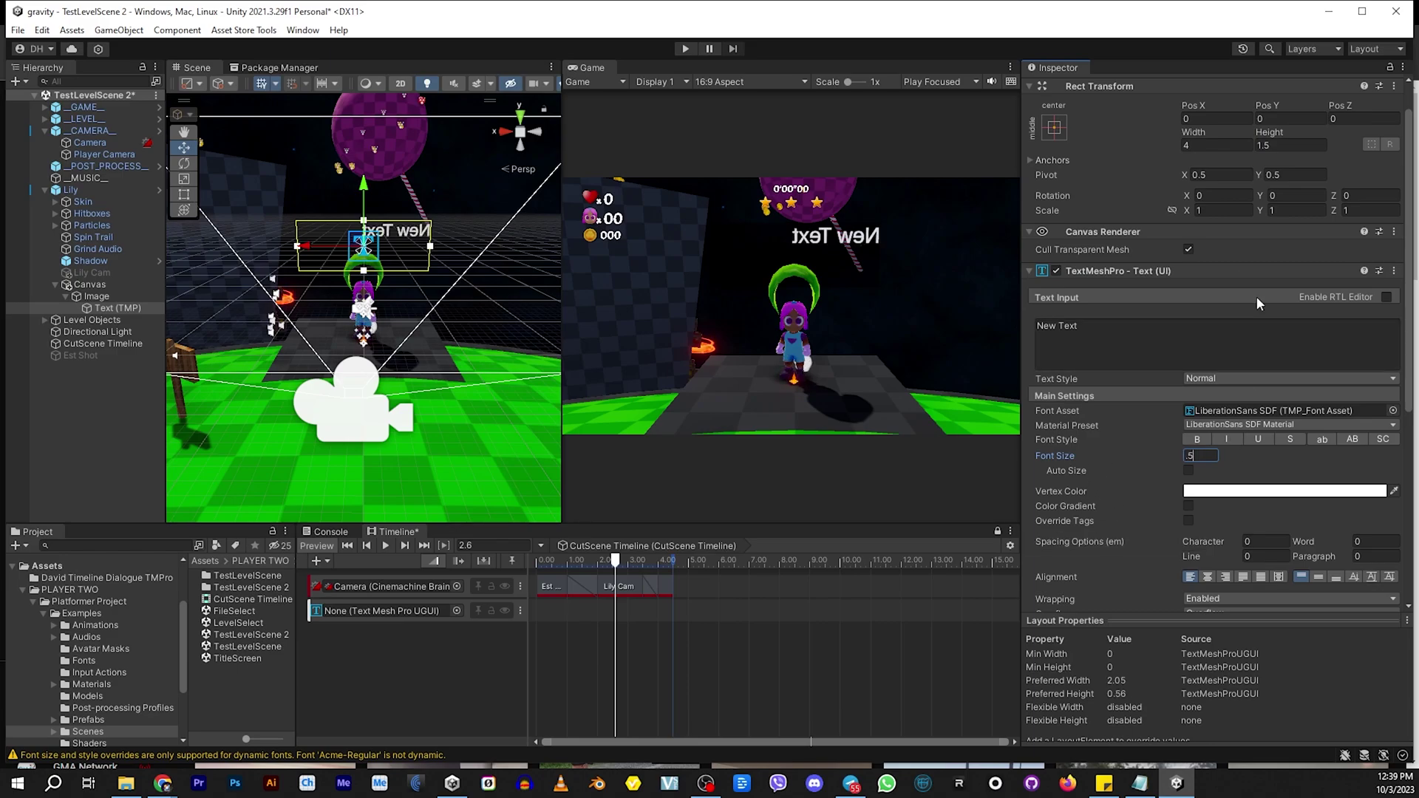
key("Return")
type("180")
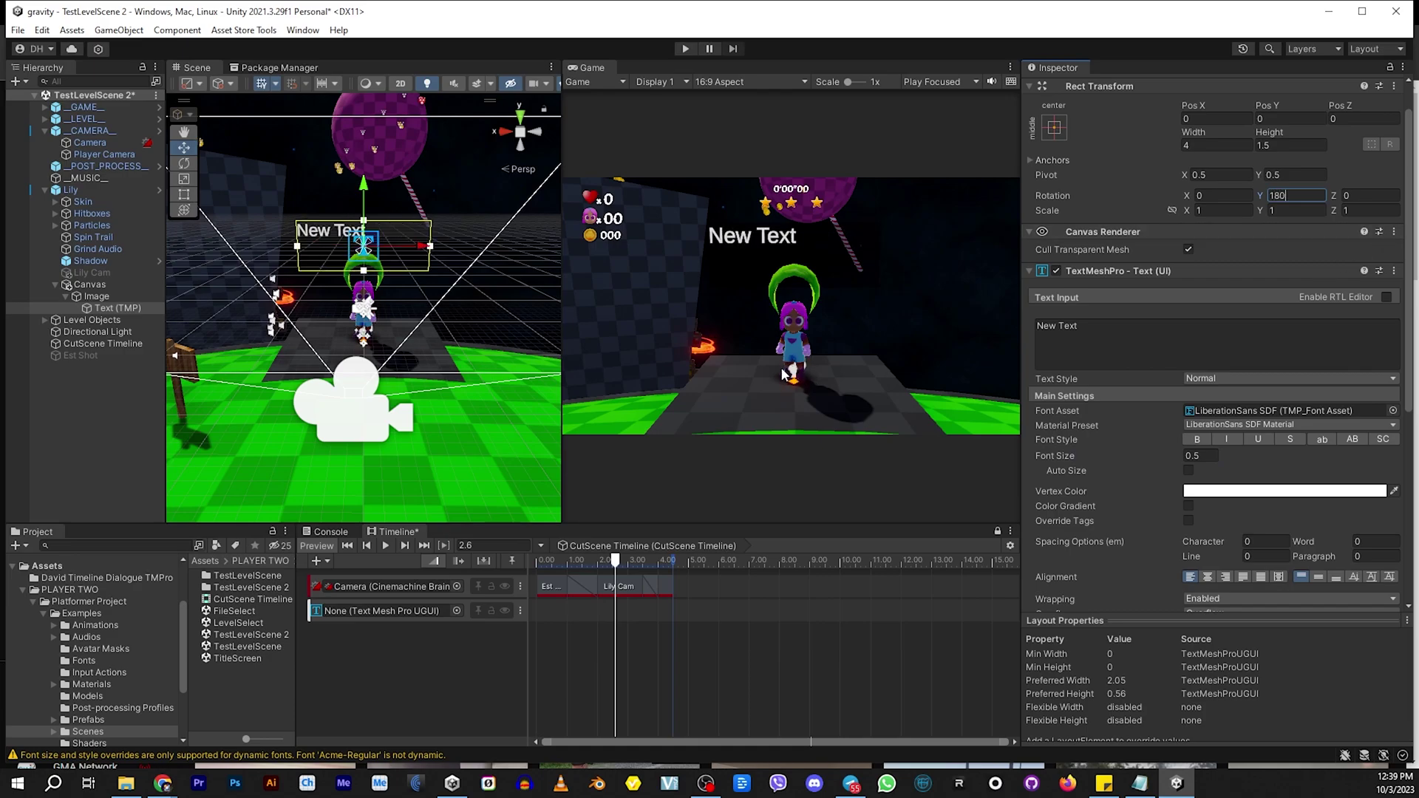
left_click(1207, 578)
left_click(1318, 578)
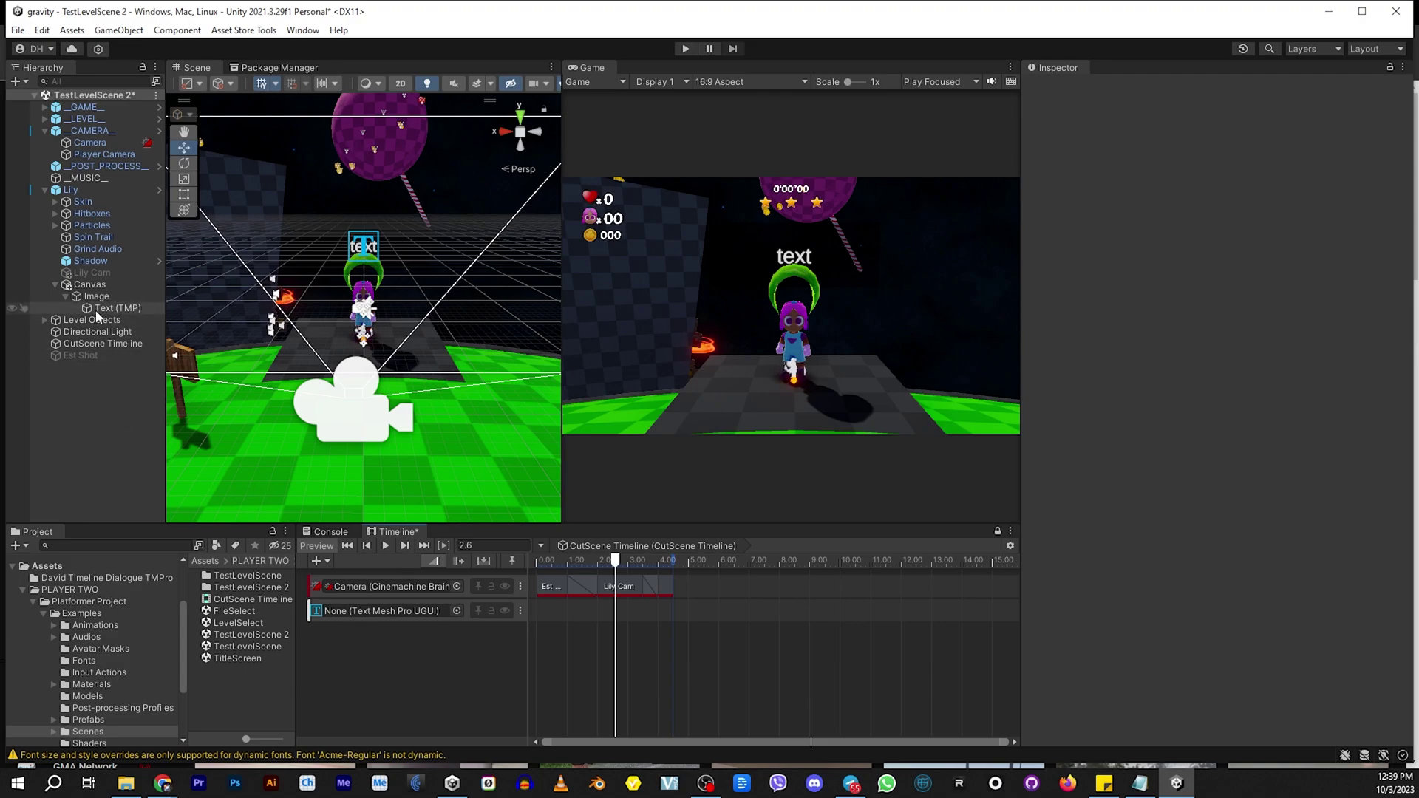
Bind Text (TMP) to the subtitle track and add a 2 s clip reading 'What the.....???'
left_click_drag(96, 309, 383, 612)
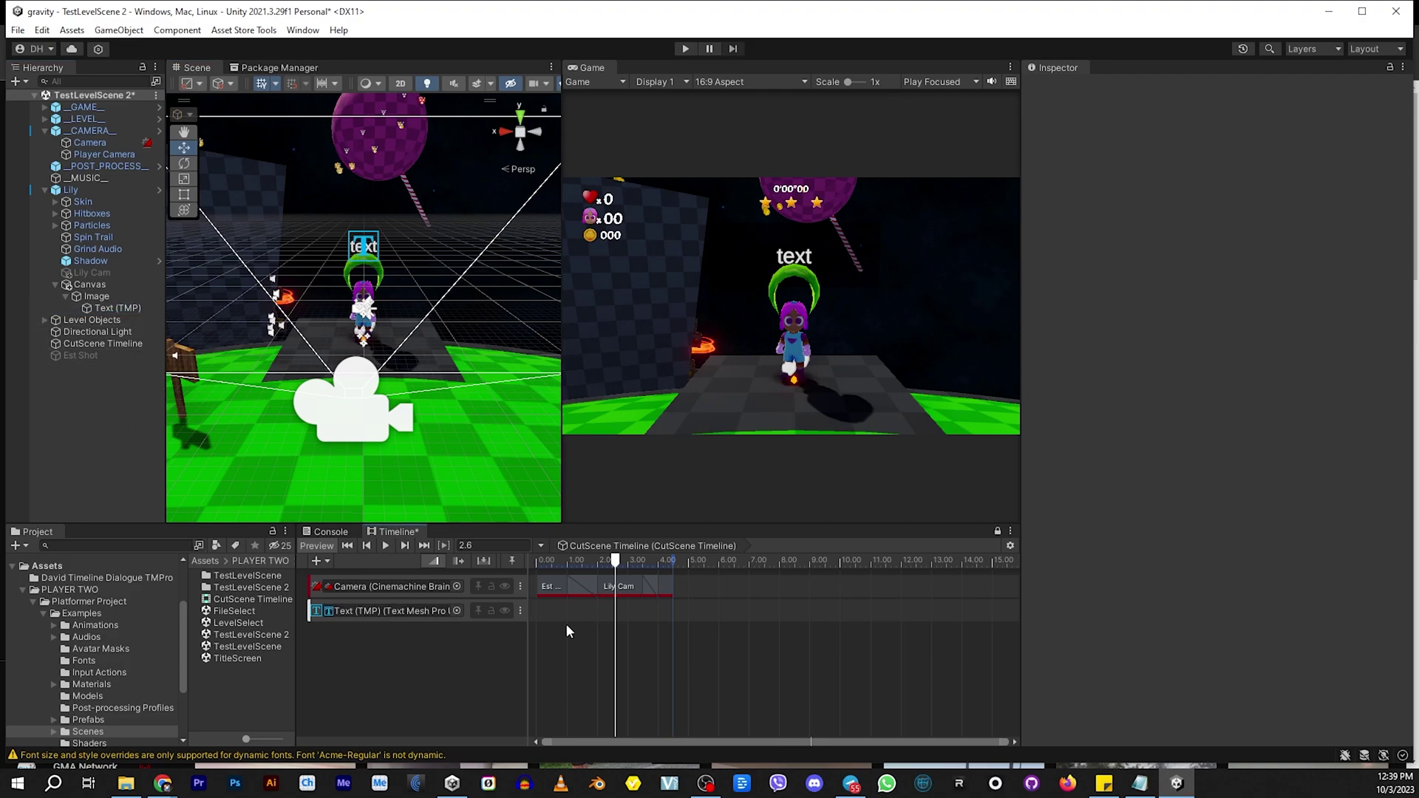
right_click(584, 617)
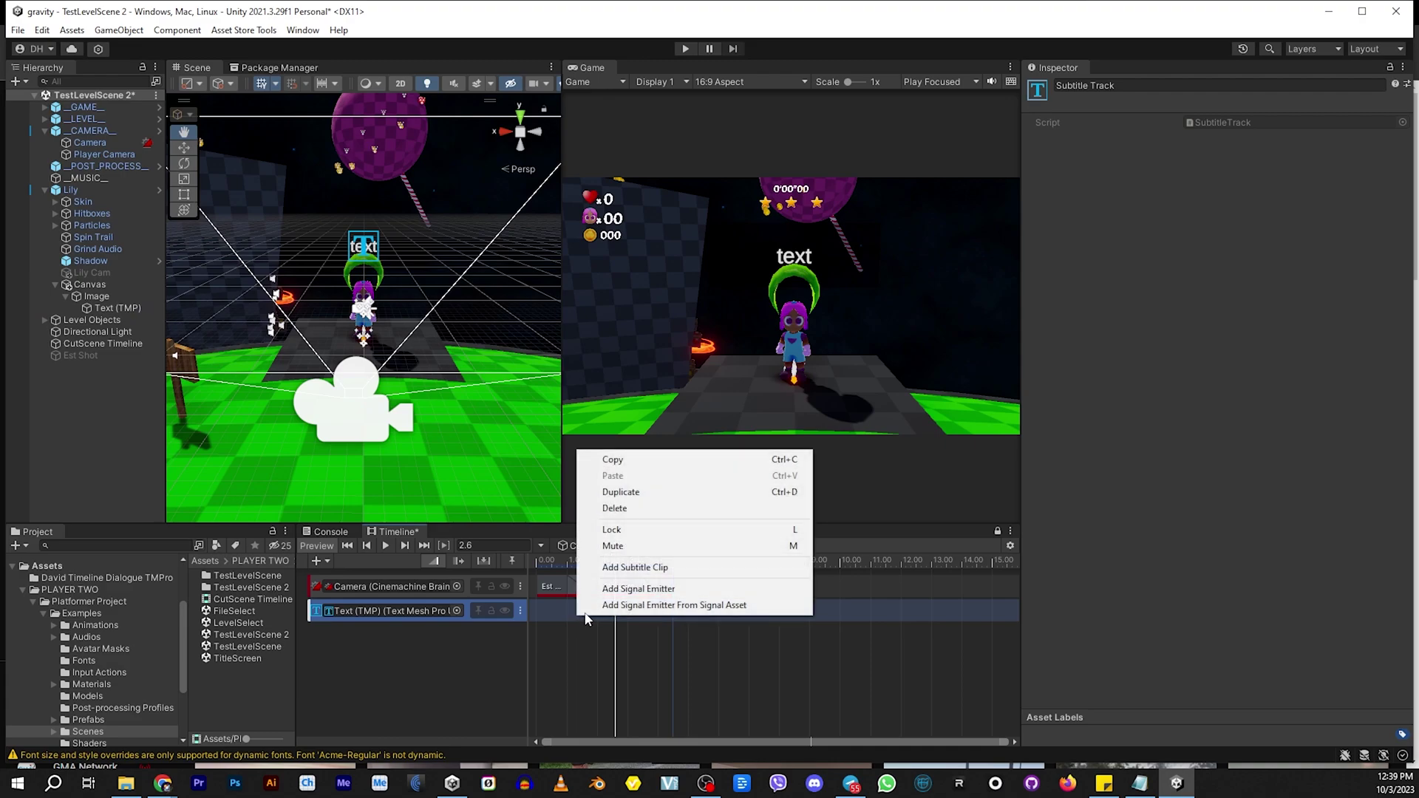
left_click(634, 567)
mouse_move(645, 623)
left_mouse_down()
mouse_move(666, 623)
mouse_move(646, 616)
left_mouse_up()
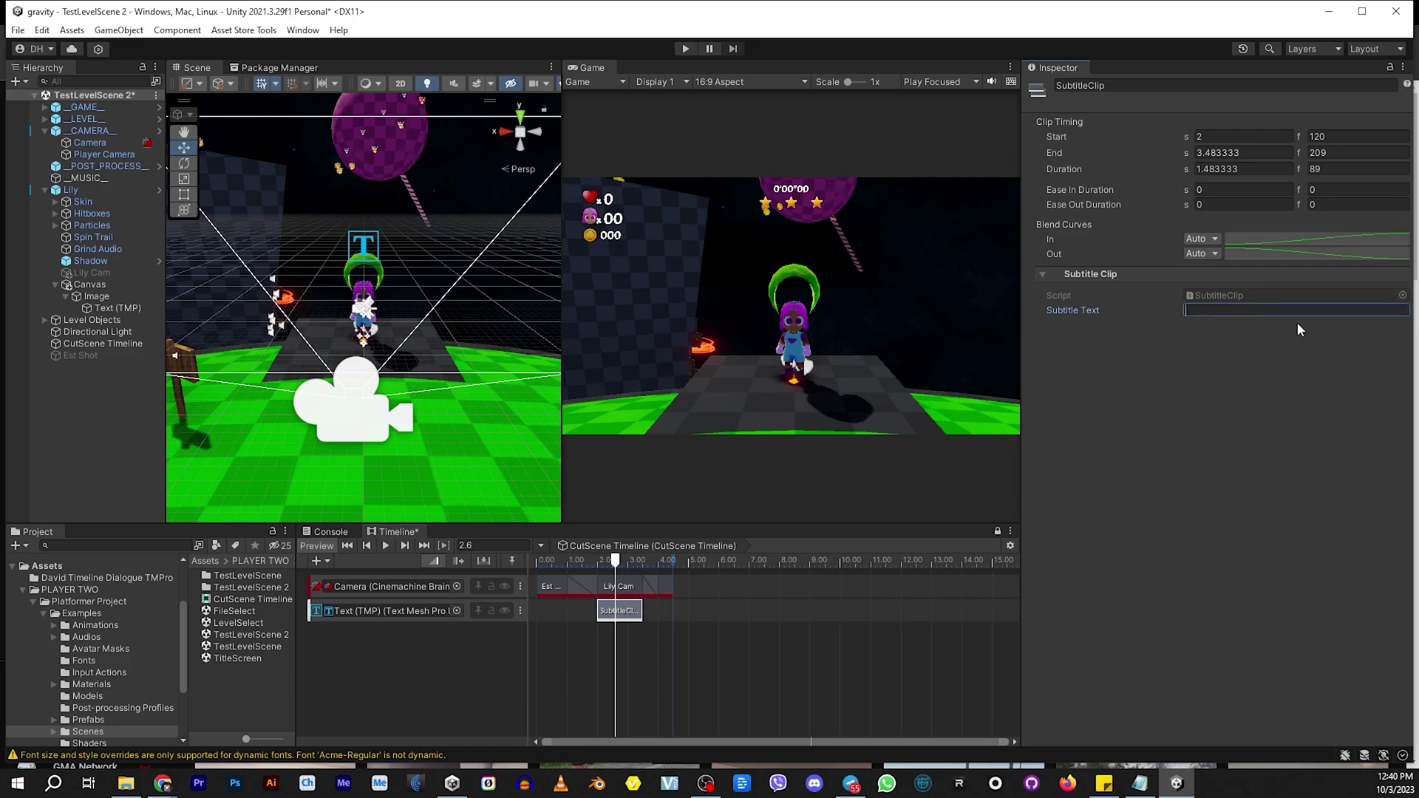
type("Wha")
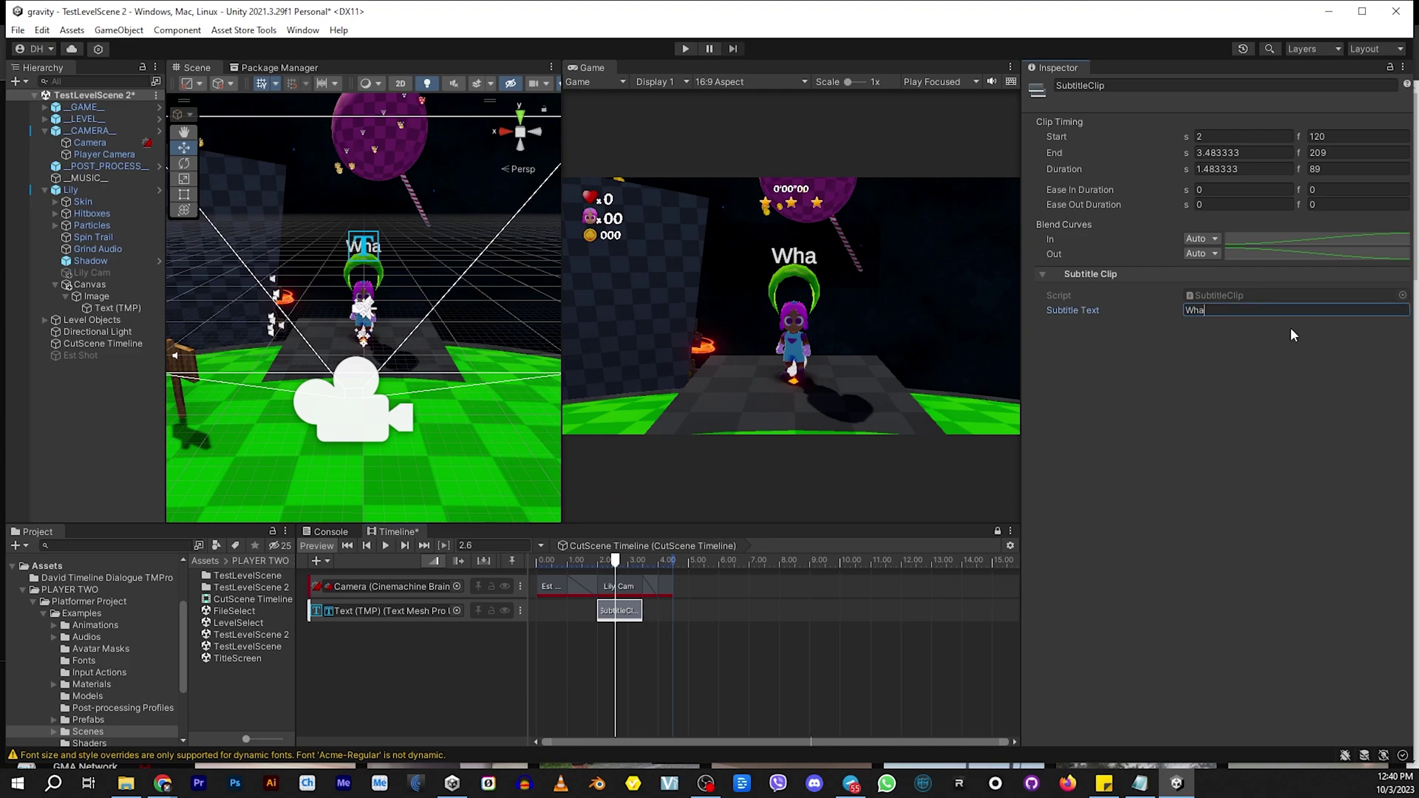
type("t the.....???")
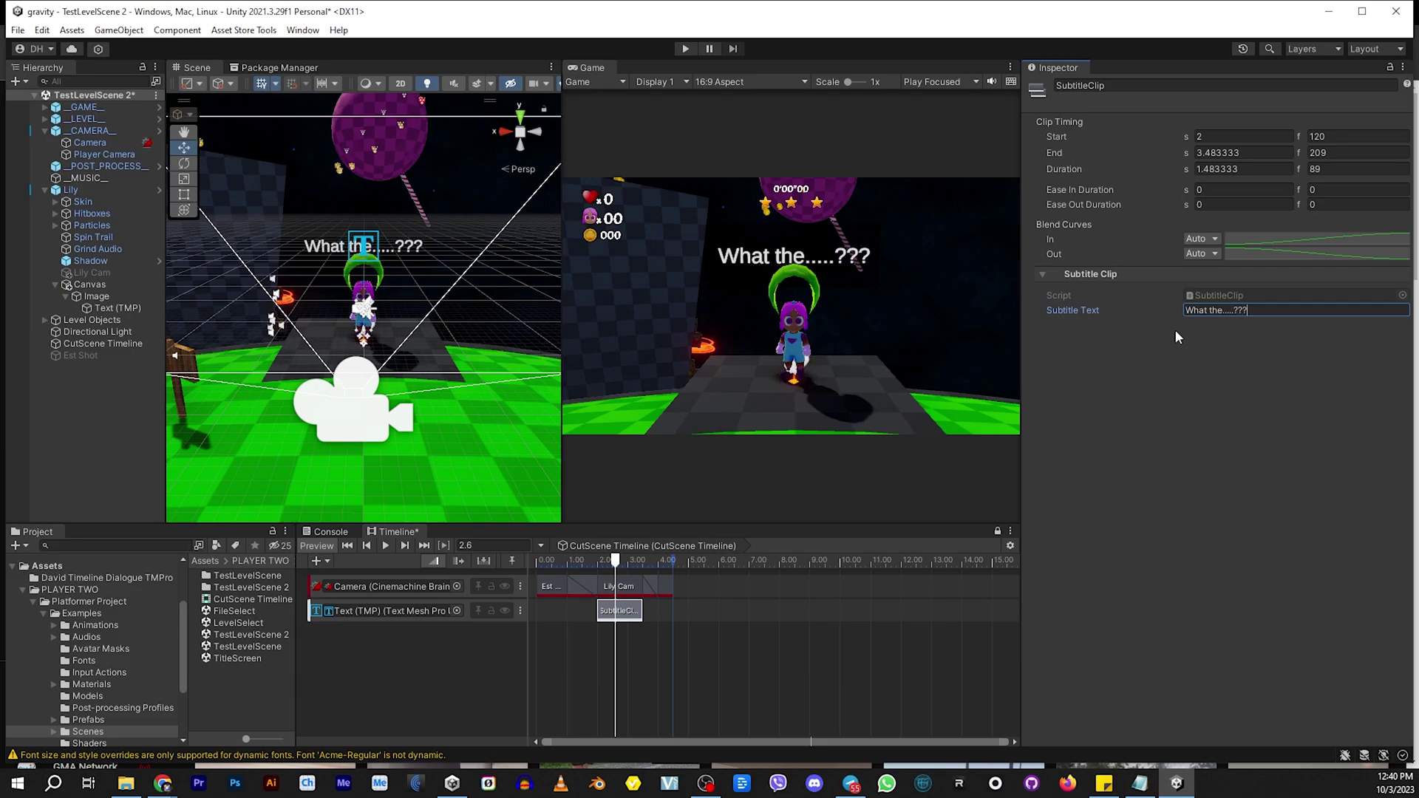
mouse_move(543, 563)
left_mouse_down()
mouse_move(681, 590)
mouse_move(542, 585)
left_mouse_up()
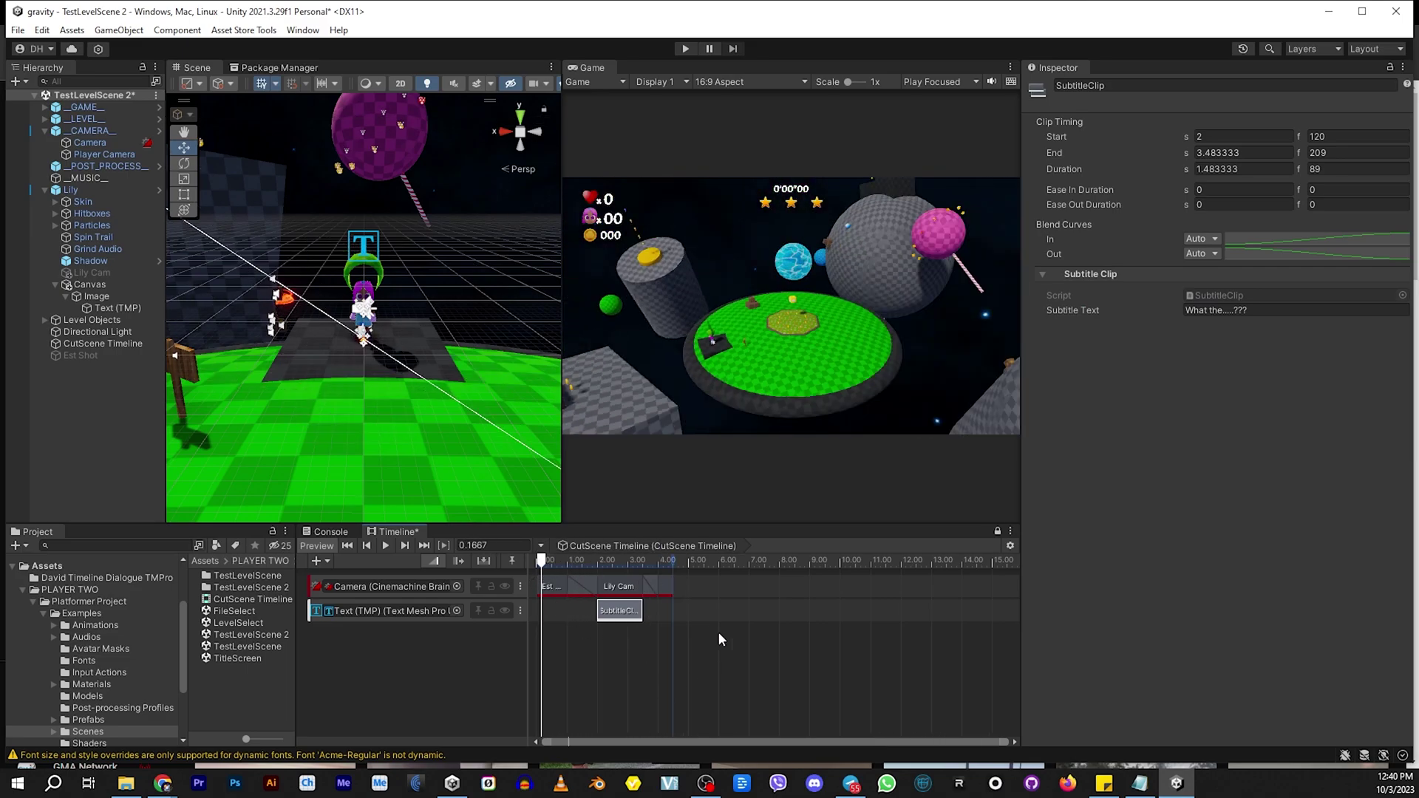
Add an Activation track for the Canvas with its Active clip trimmed to 2–3.48 s
left_click_drag(97, 296, 400, 654)
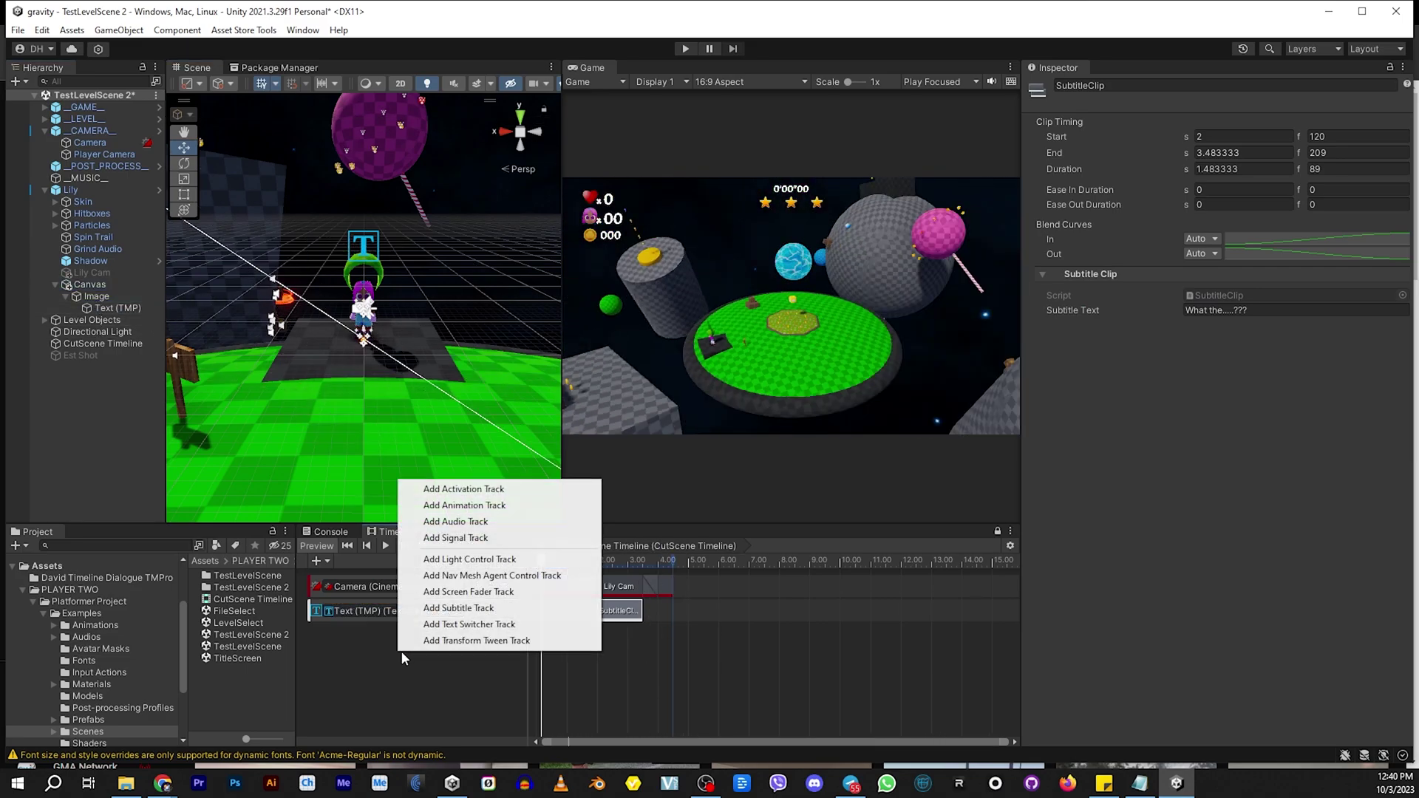
left_click(472, 490)
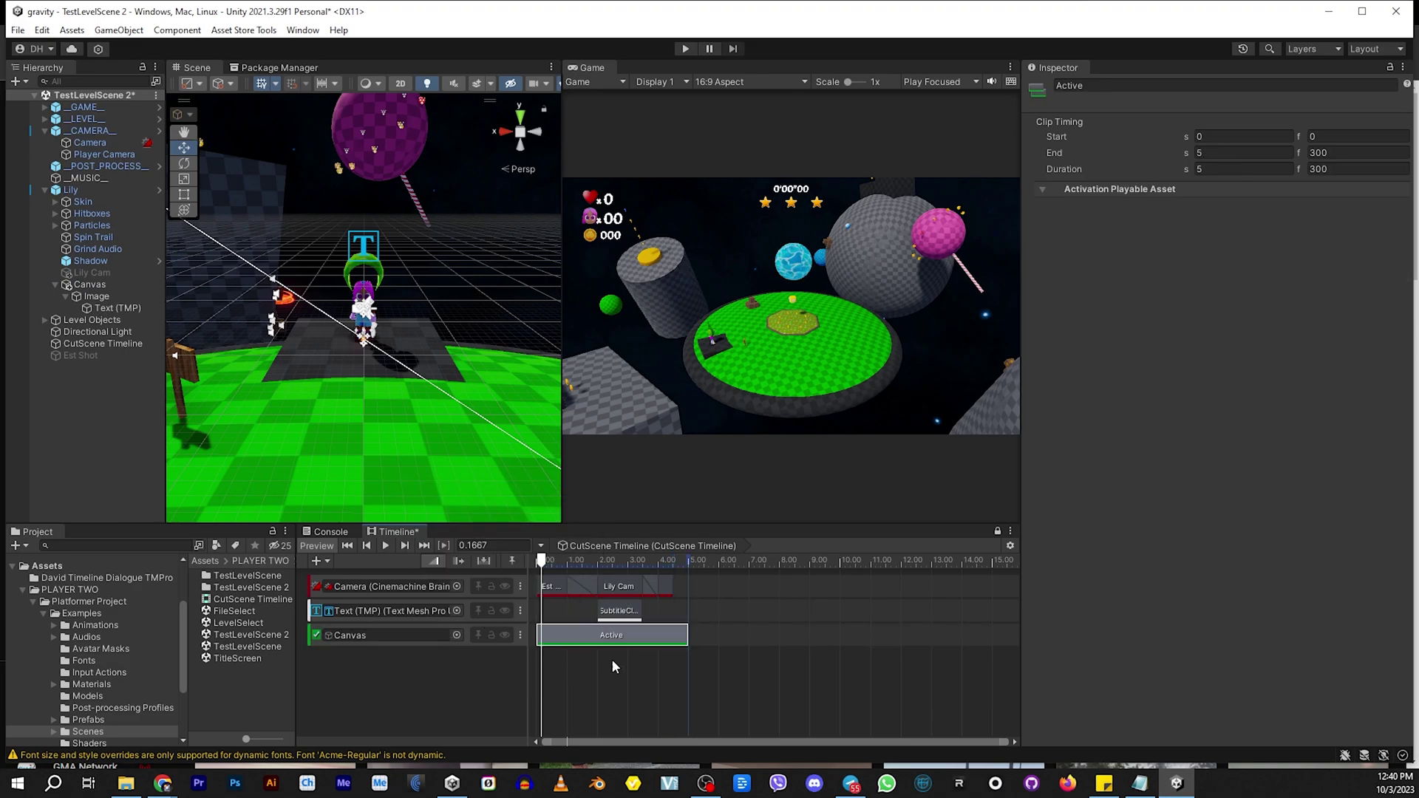
left_click_drag(539, 638, 598, 637)
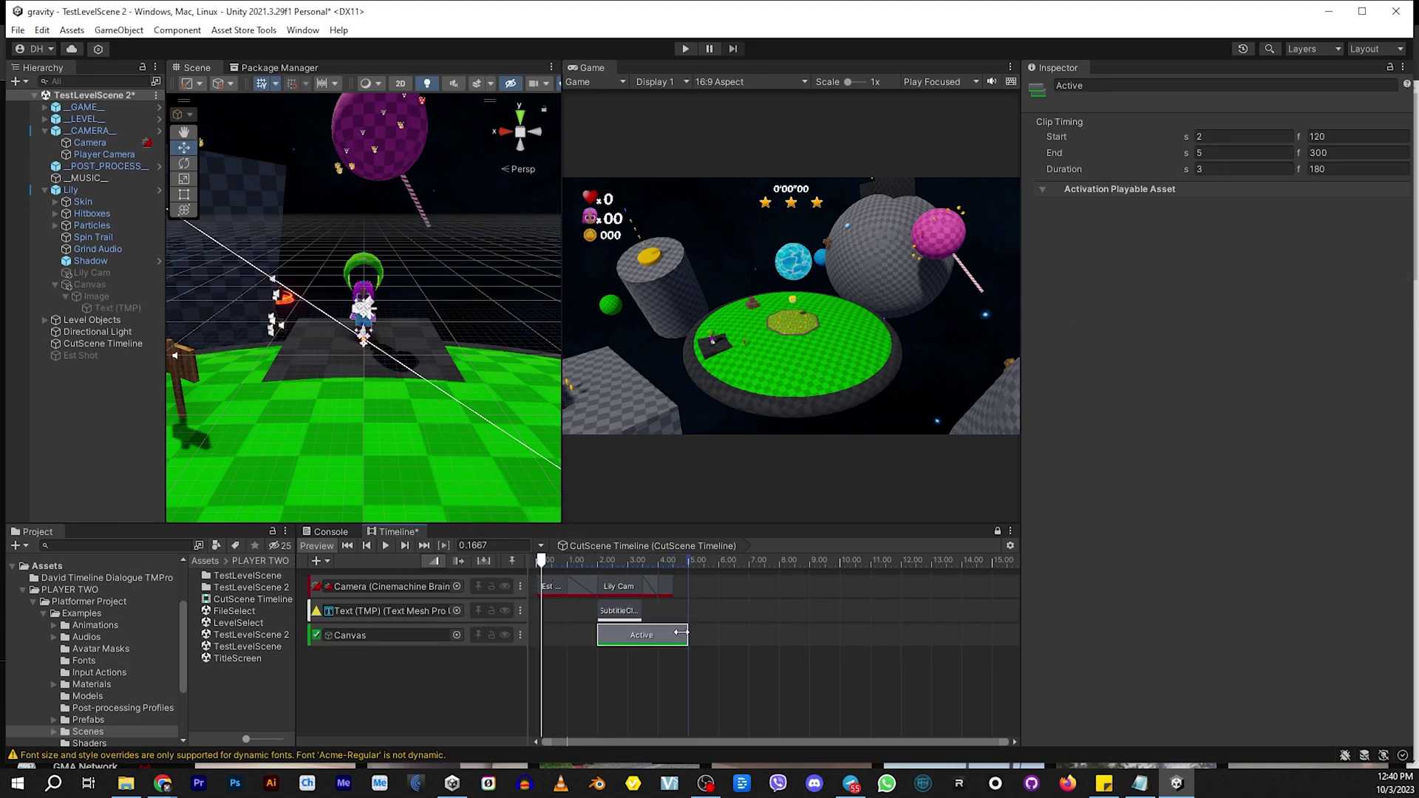
left_click_drag(687, 635, 642, 634)
left_click_drag(620, 560, 591, 585)
Add a signal track for Lily and place a signal emitter on it
left_click_drag(593, 577, 552, 577)
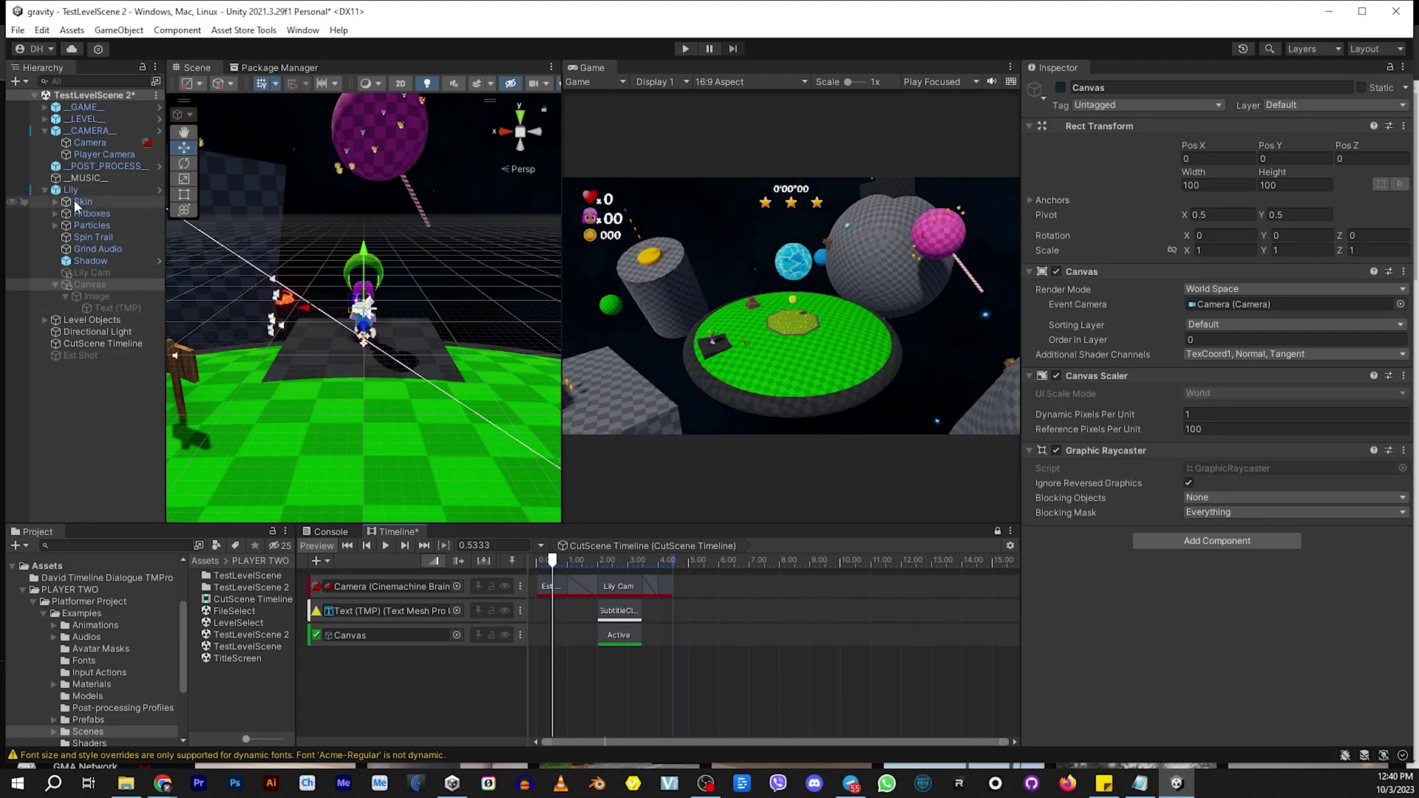
left_click_drag(88, 284, 405, 676)
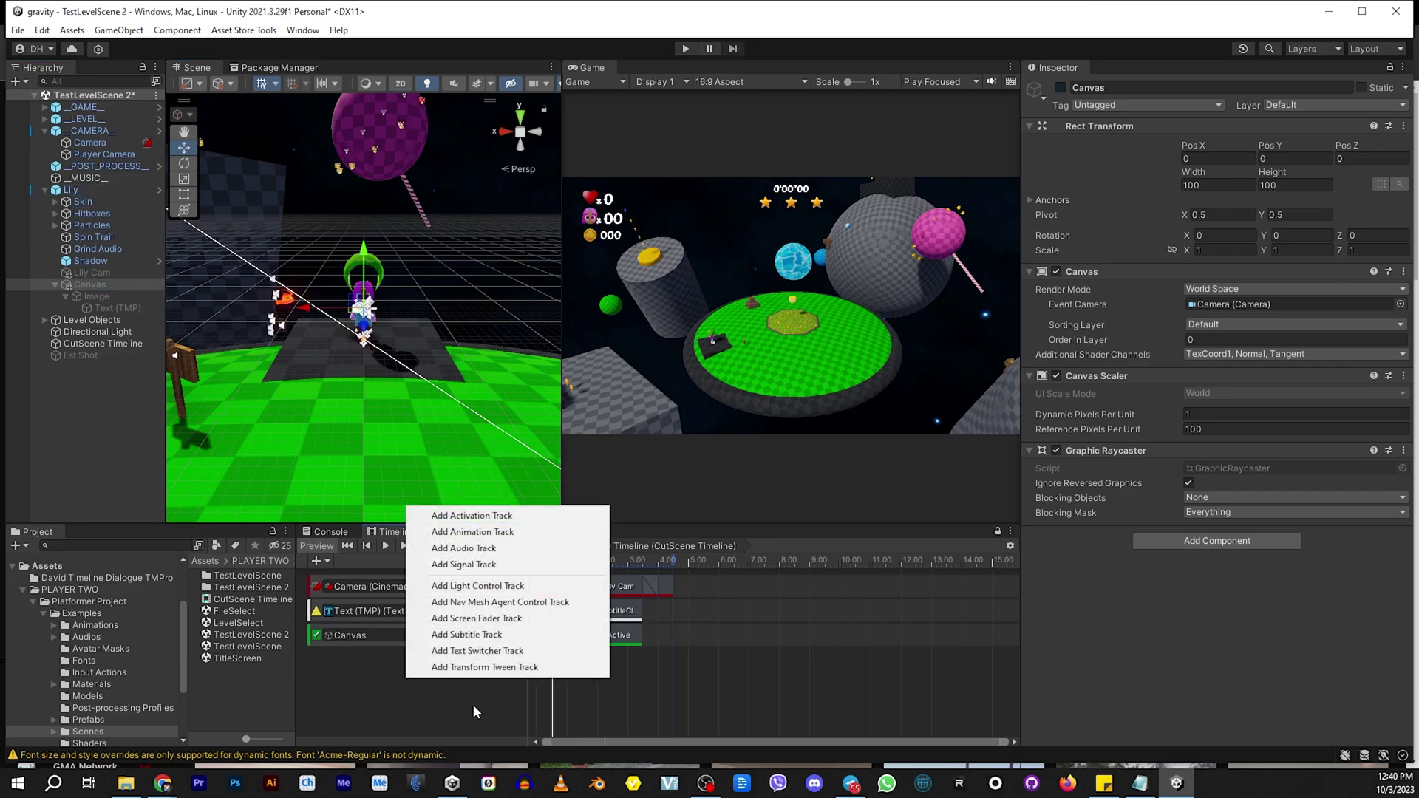
left_click(486, 565)
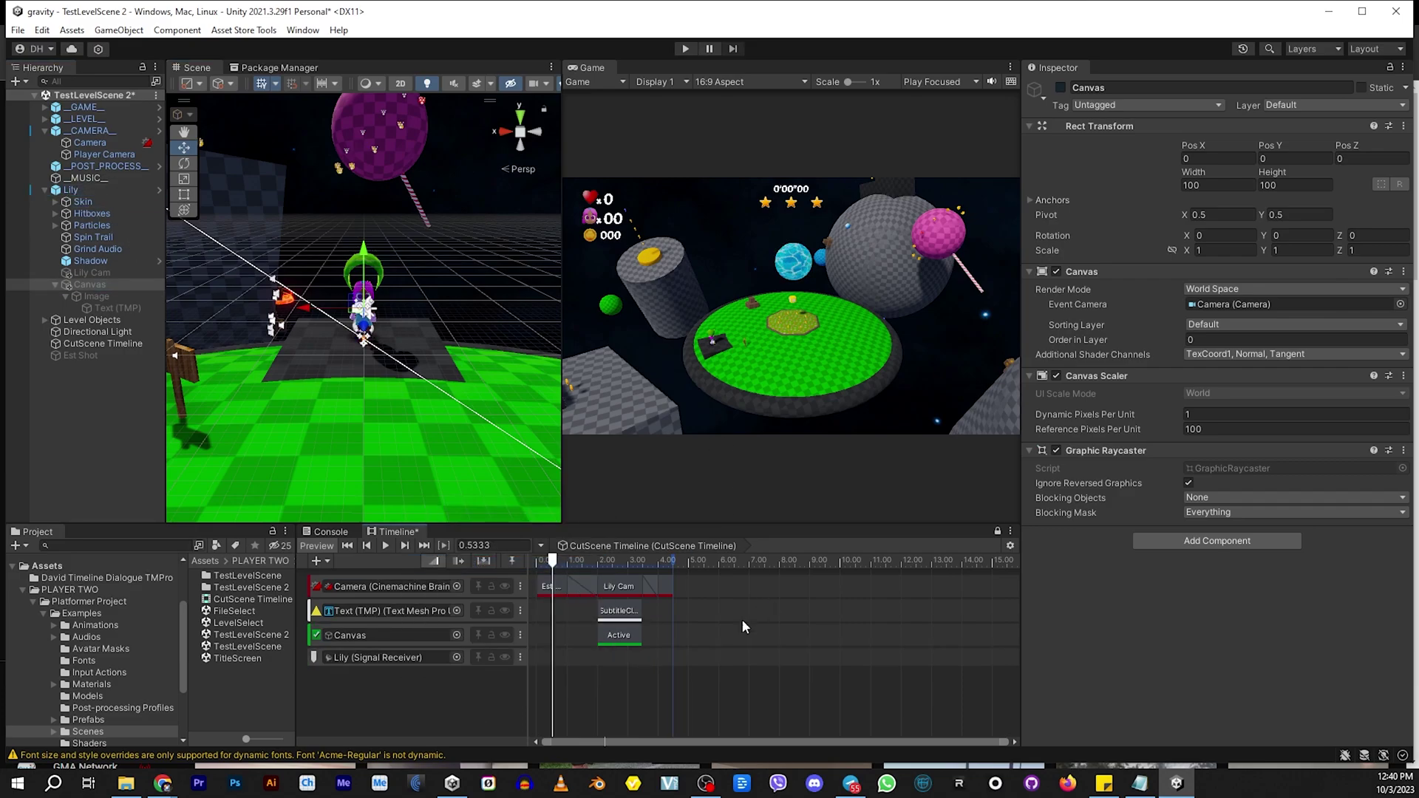
right_click(566, 657)
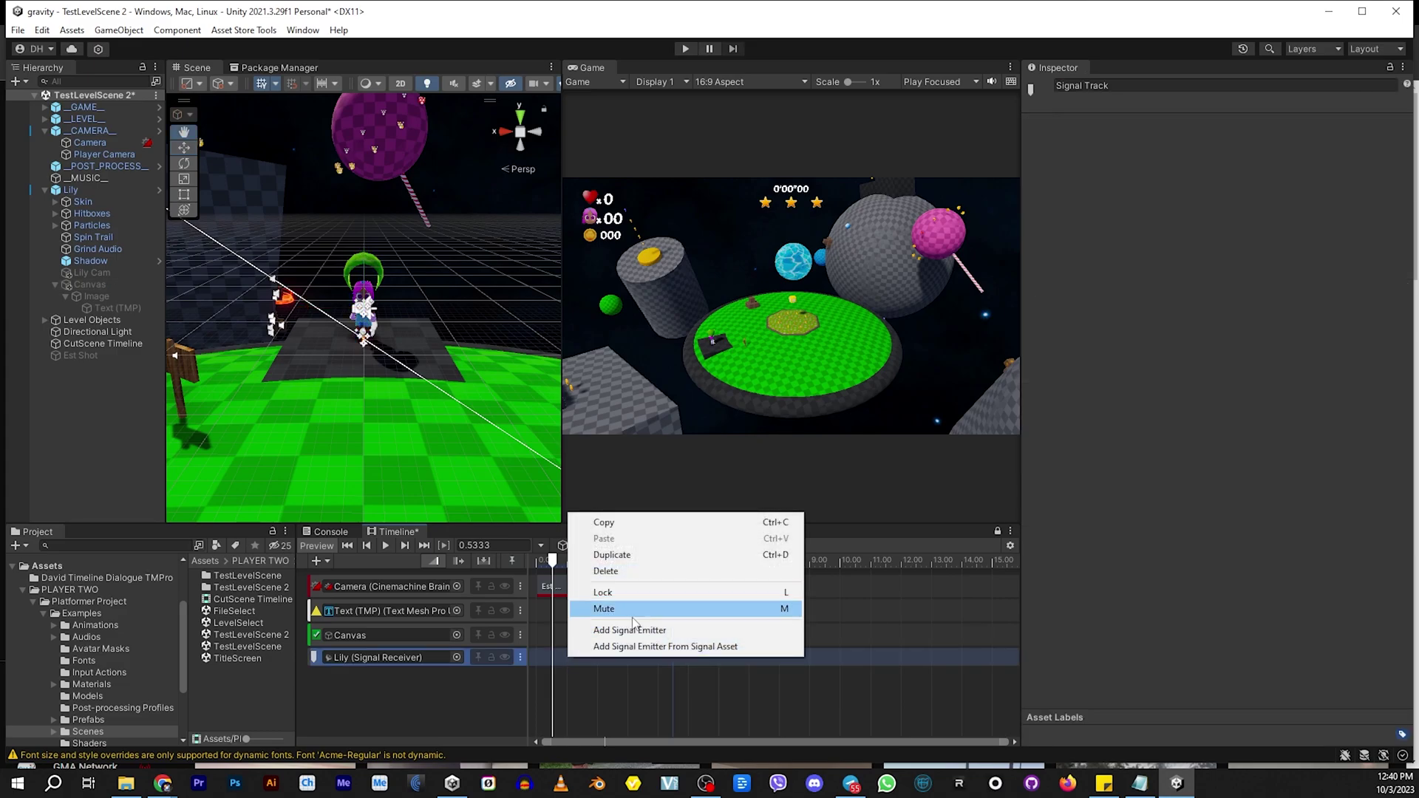
left_click(628, 627)
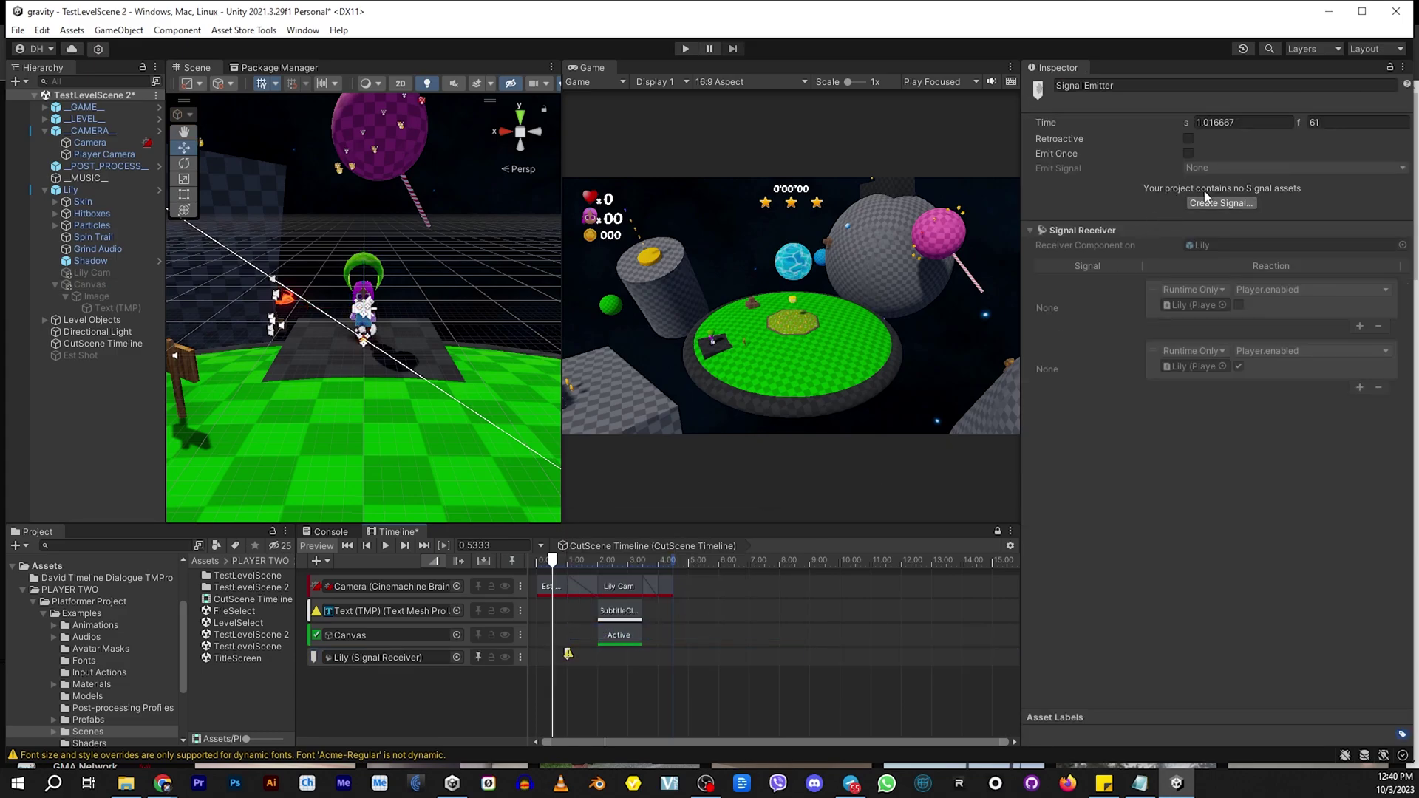
Create a TurnOffController signal at 0 s whose reaction sets Player.enabled off
left_click(1229, 206)
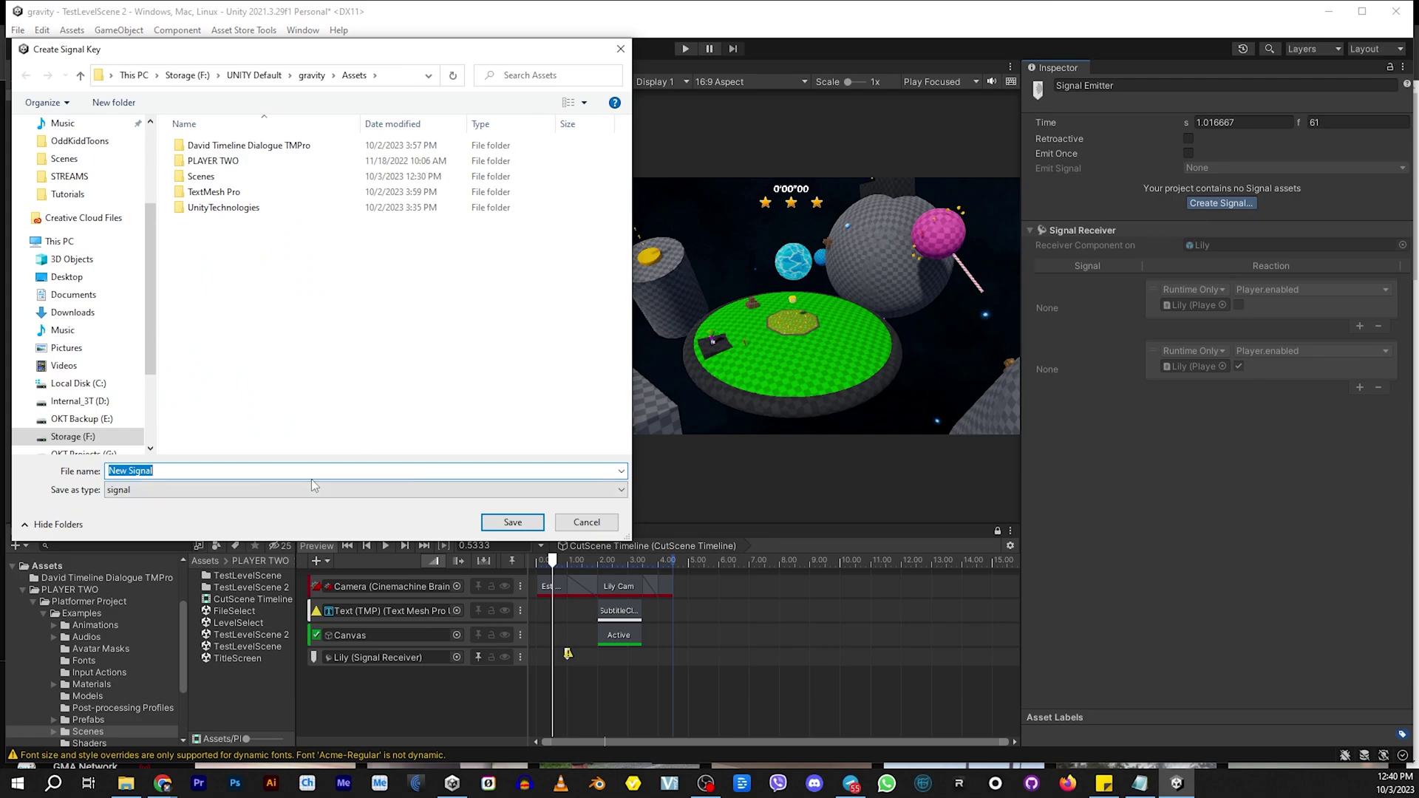
type("Turnb")
left_click(513, 521)
left_click_drag(568, 654, 537, 654)
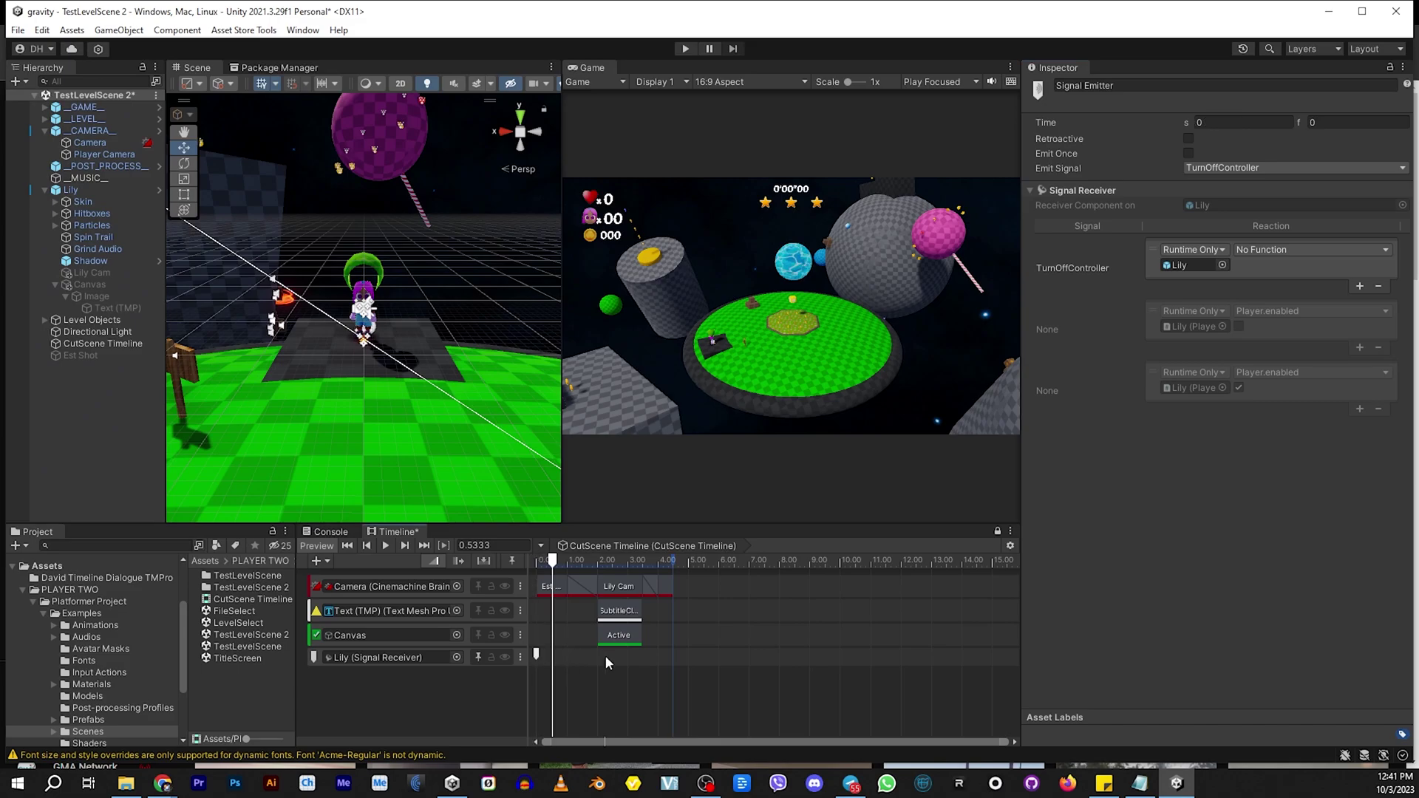
left_click(1283, 249)
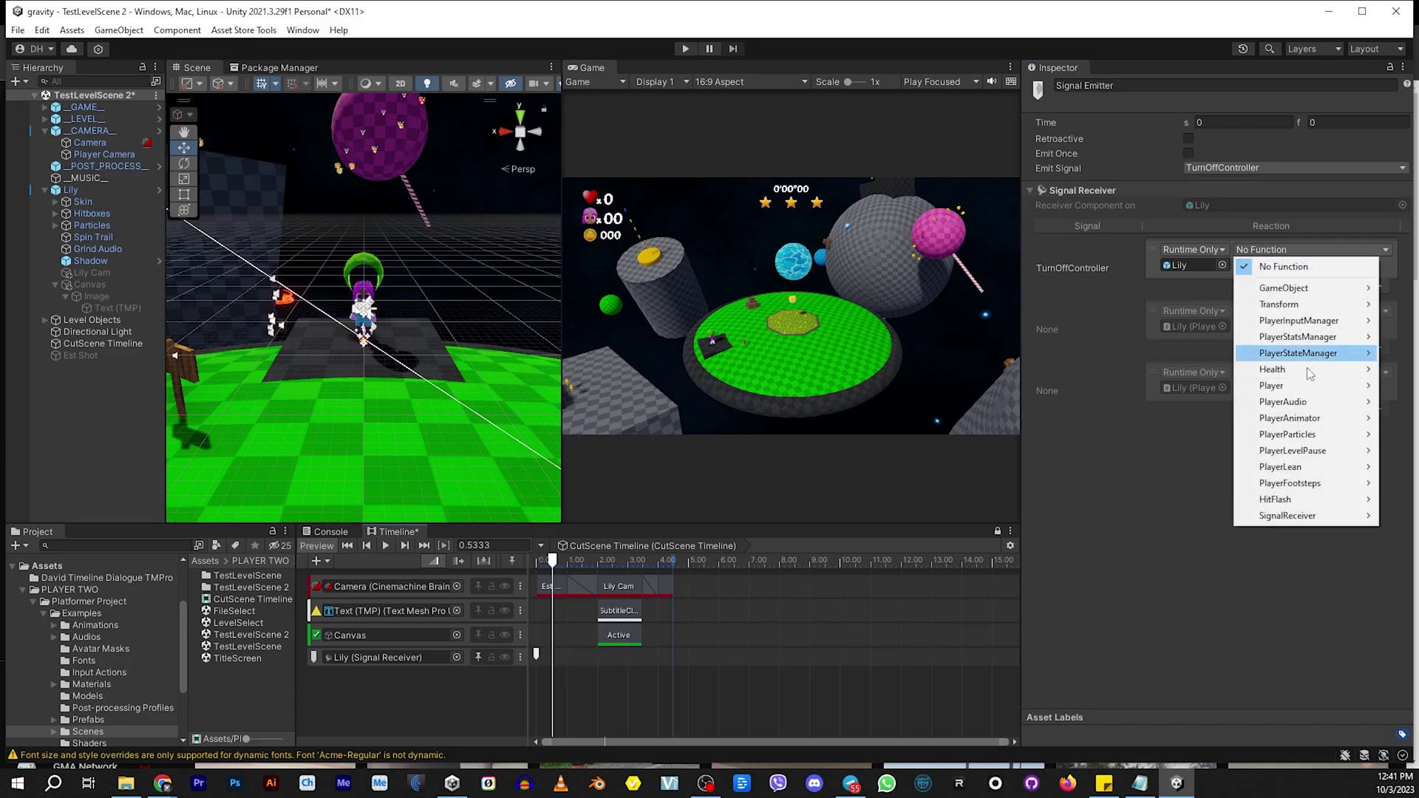
mouse_move(1281, 388)
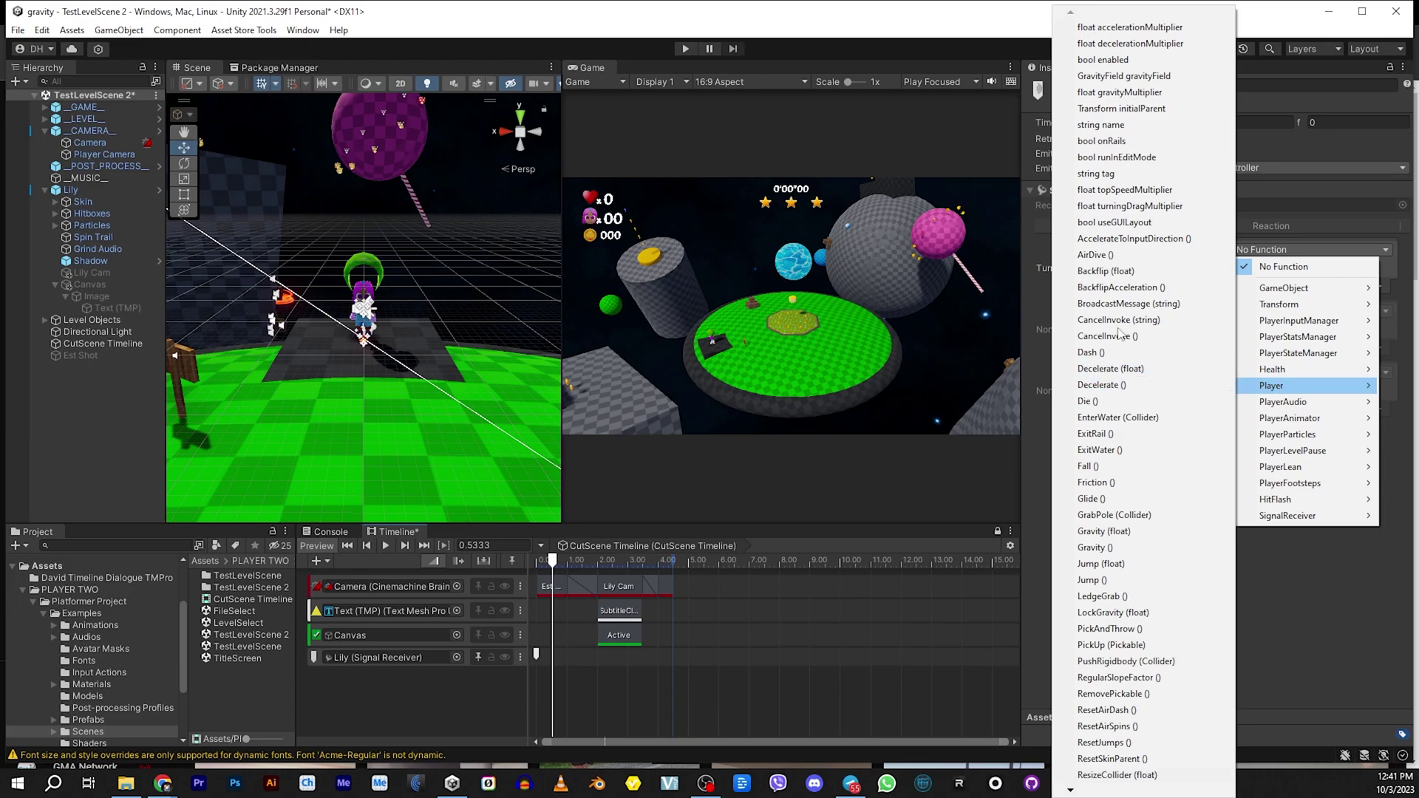
left_click(1107, 60)
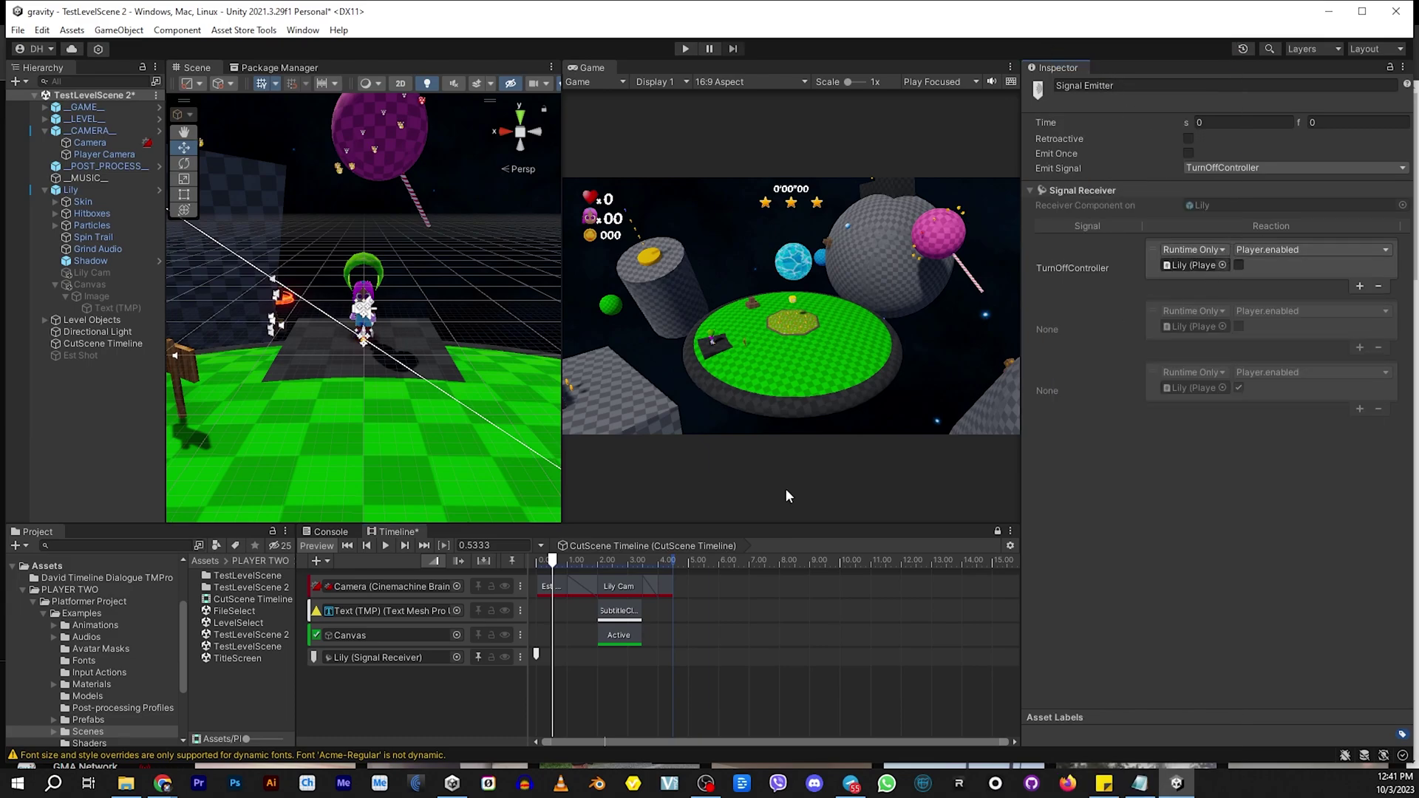
left_click(667, 656)
Add a second emitter on Lily's track with a new TurnOnController signal
right_click(667, 657)
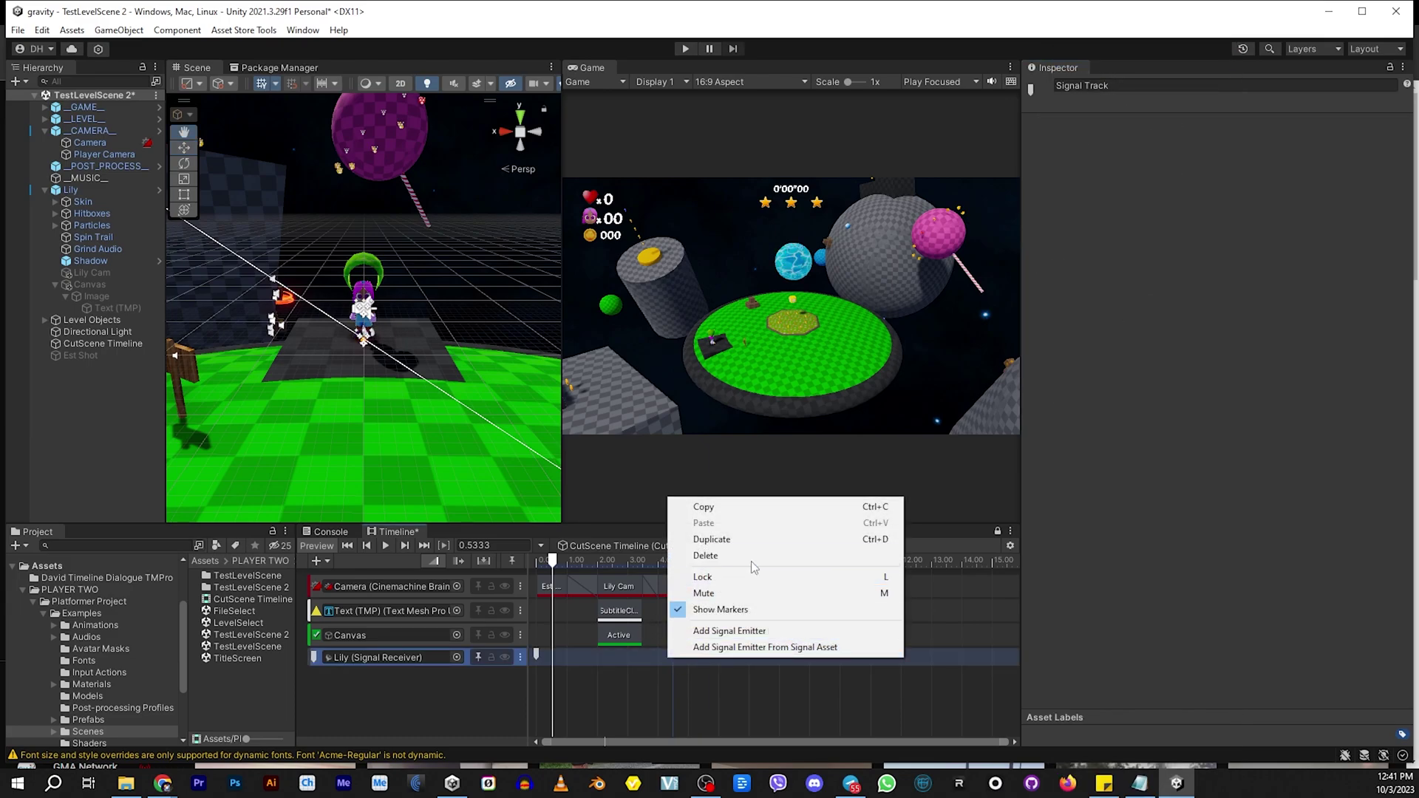
left_click(734, 632)
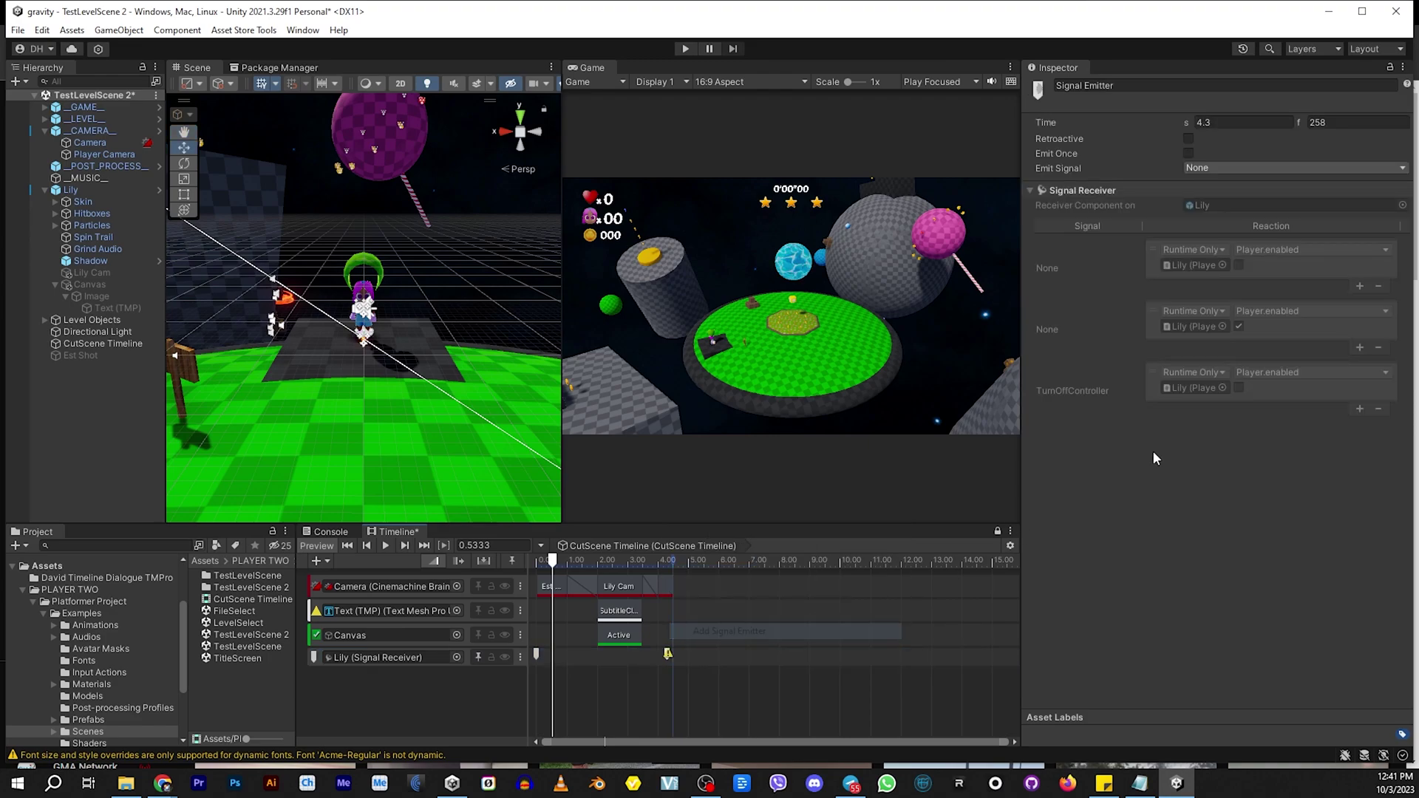
left_click(1245, 169)
left_click(1238, 217)
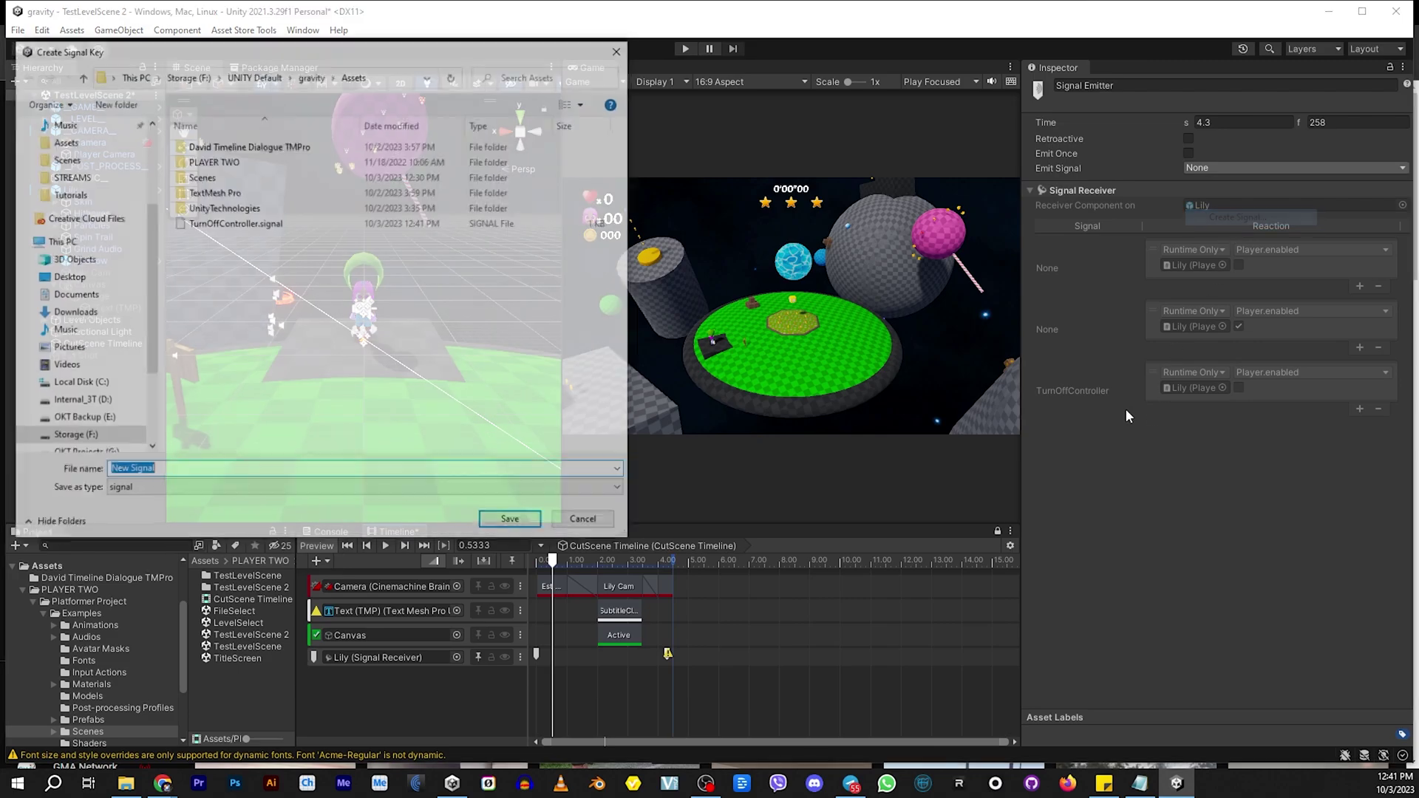
type("Turn")
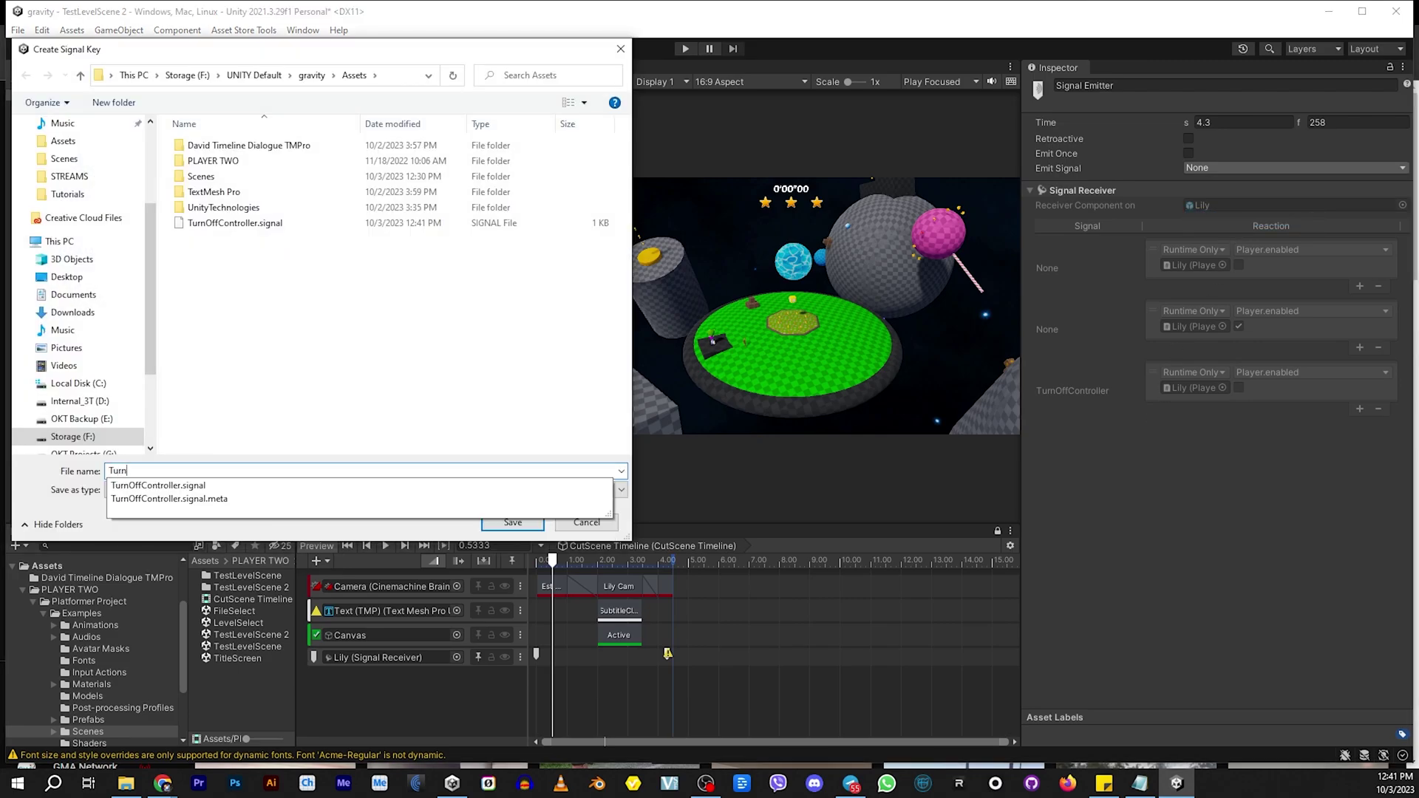
type("OnController")
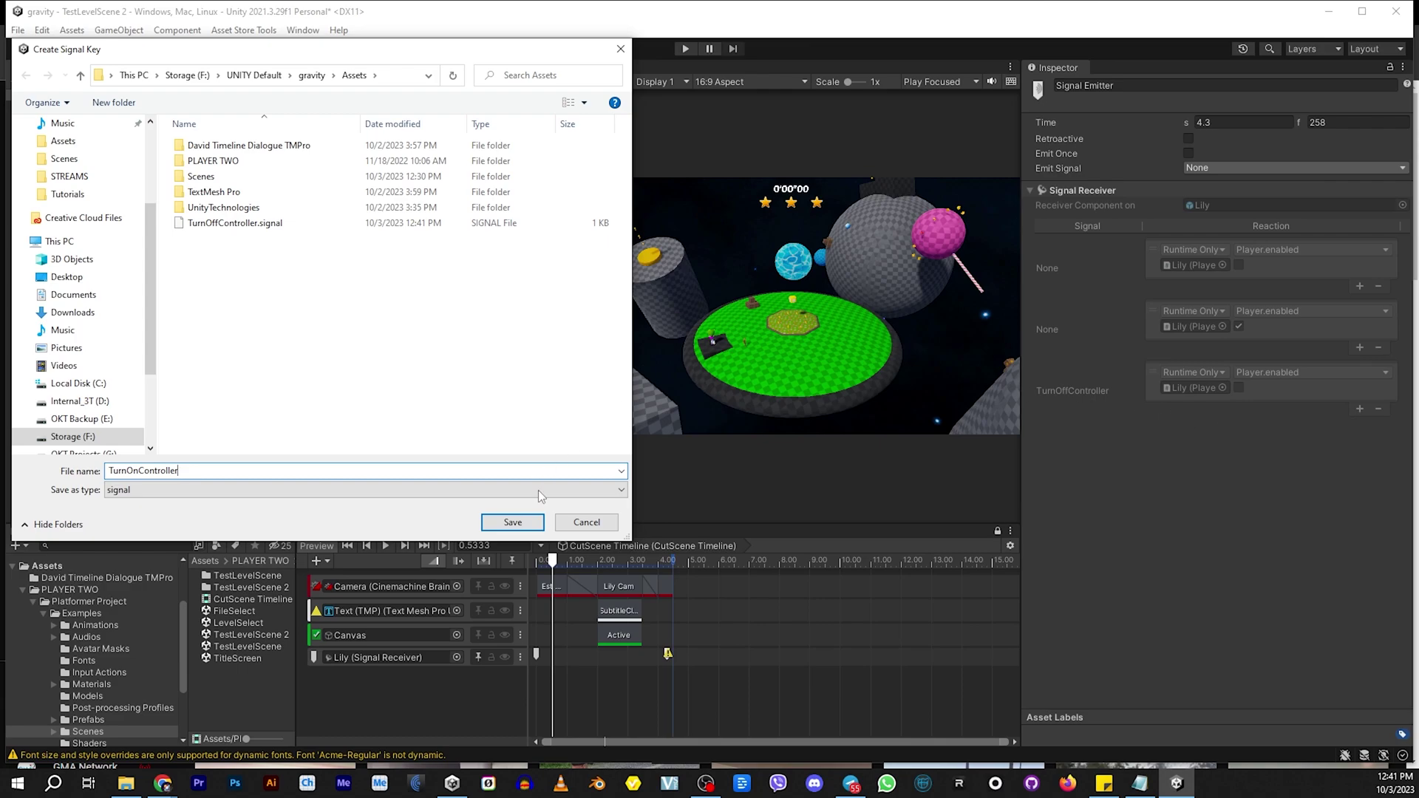
left_click(513, 522)
Make TurnOnController set Player.enabled on and move it to about 4.7 s
left_click(1286, 250)
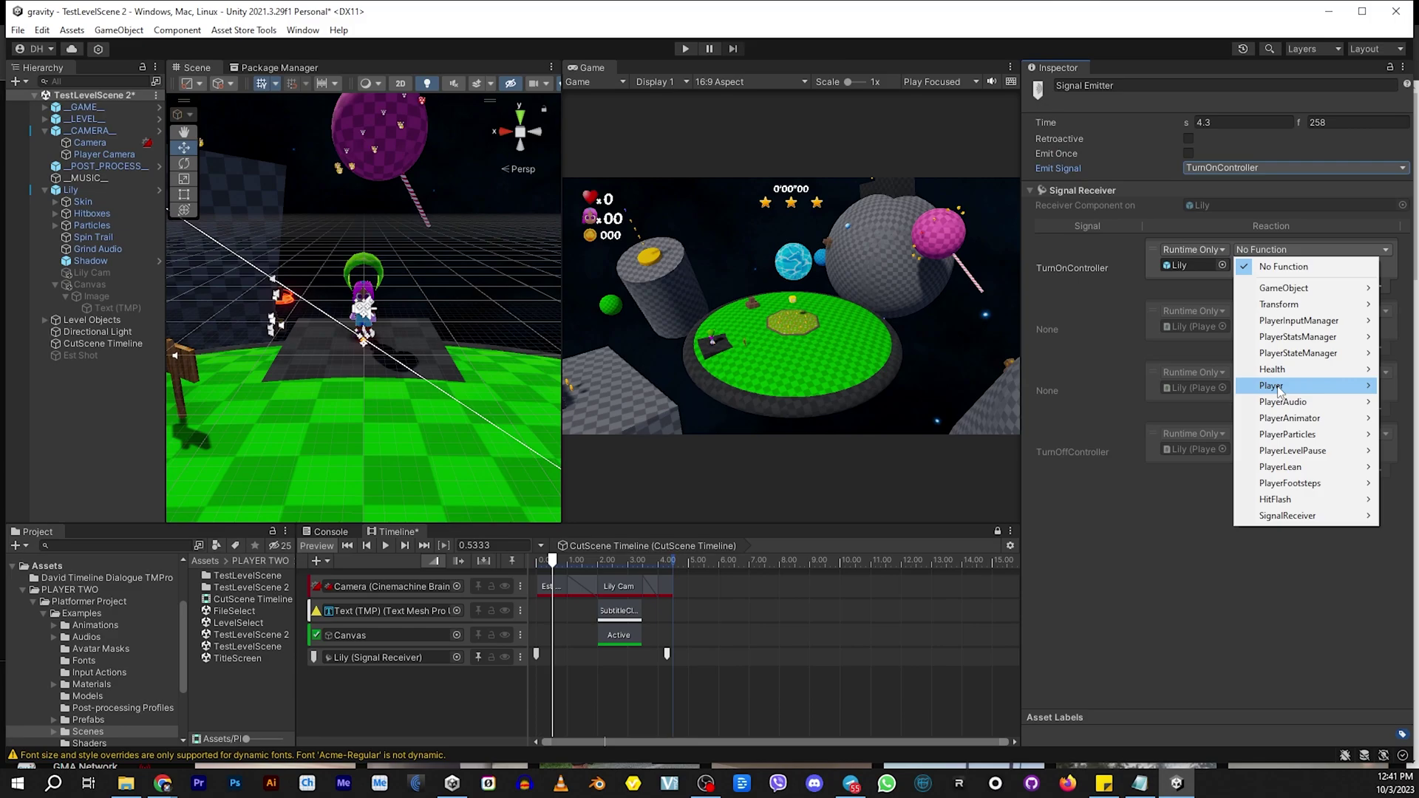
mouse_move(1277, 390)
left_click(1138, 58)
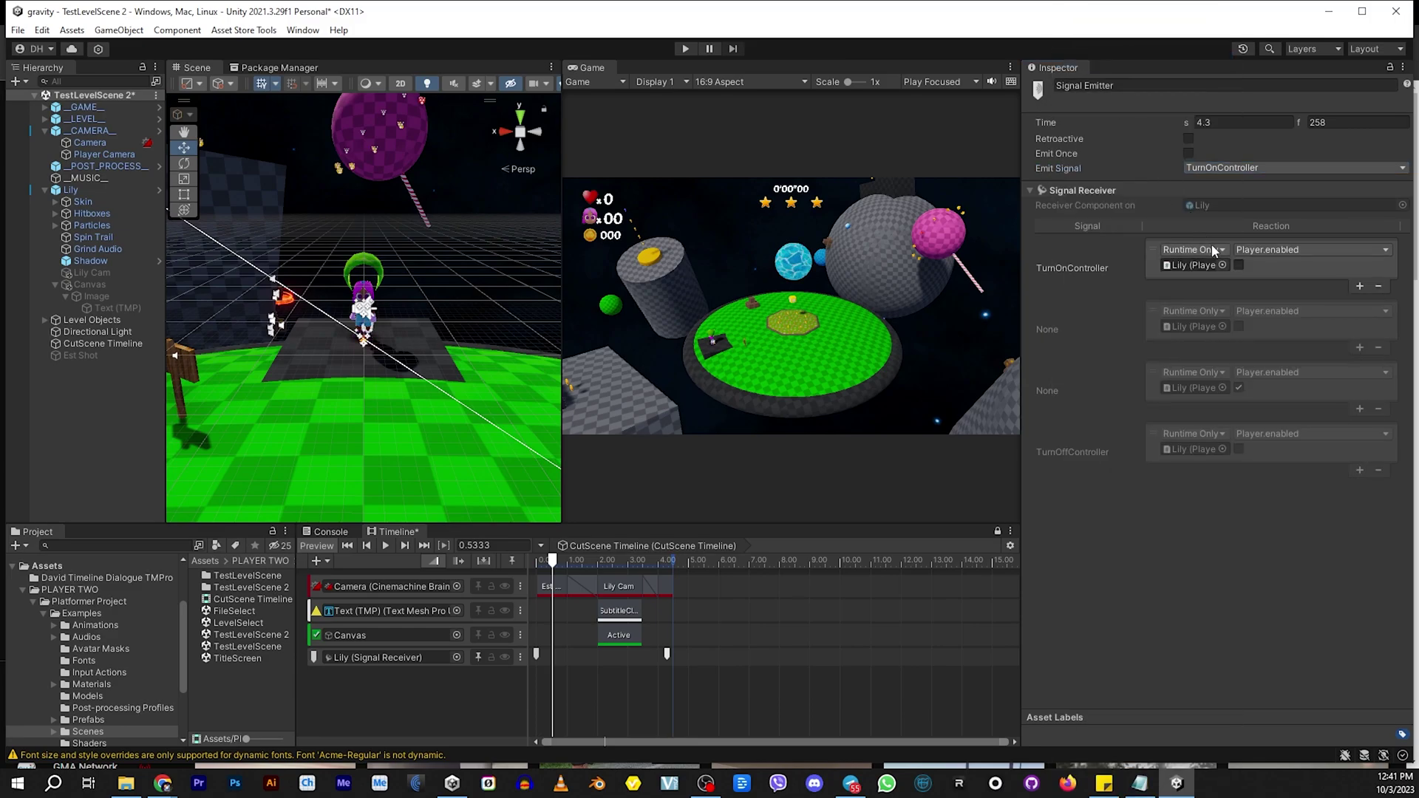
left_click(1239, 265)
scroll(666, 609, "up", 3)
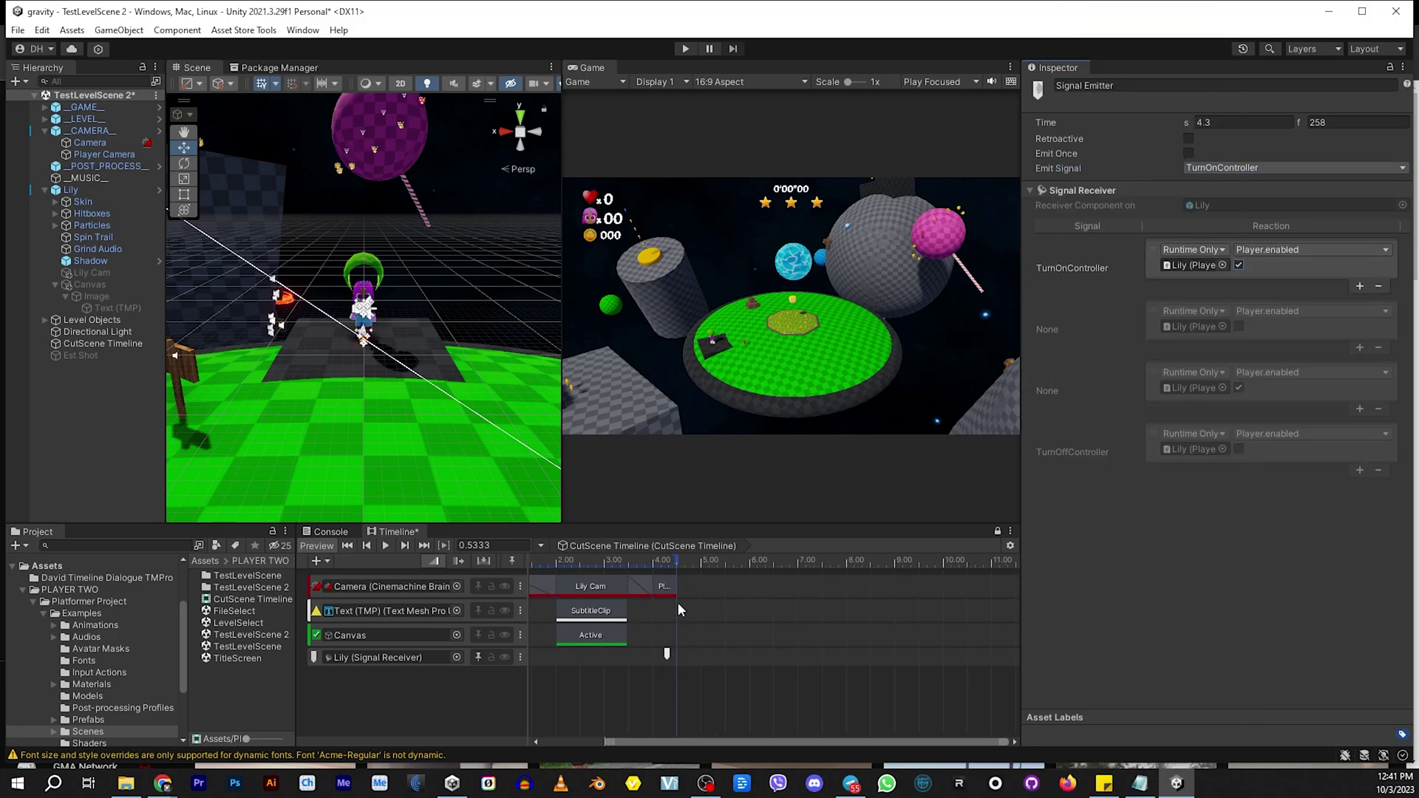
scroll(678, 608, "up", 2)
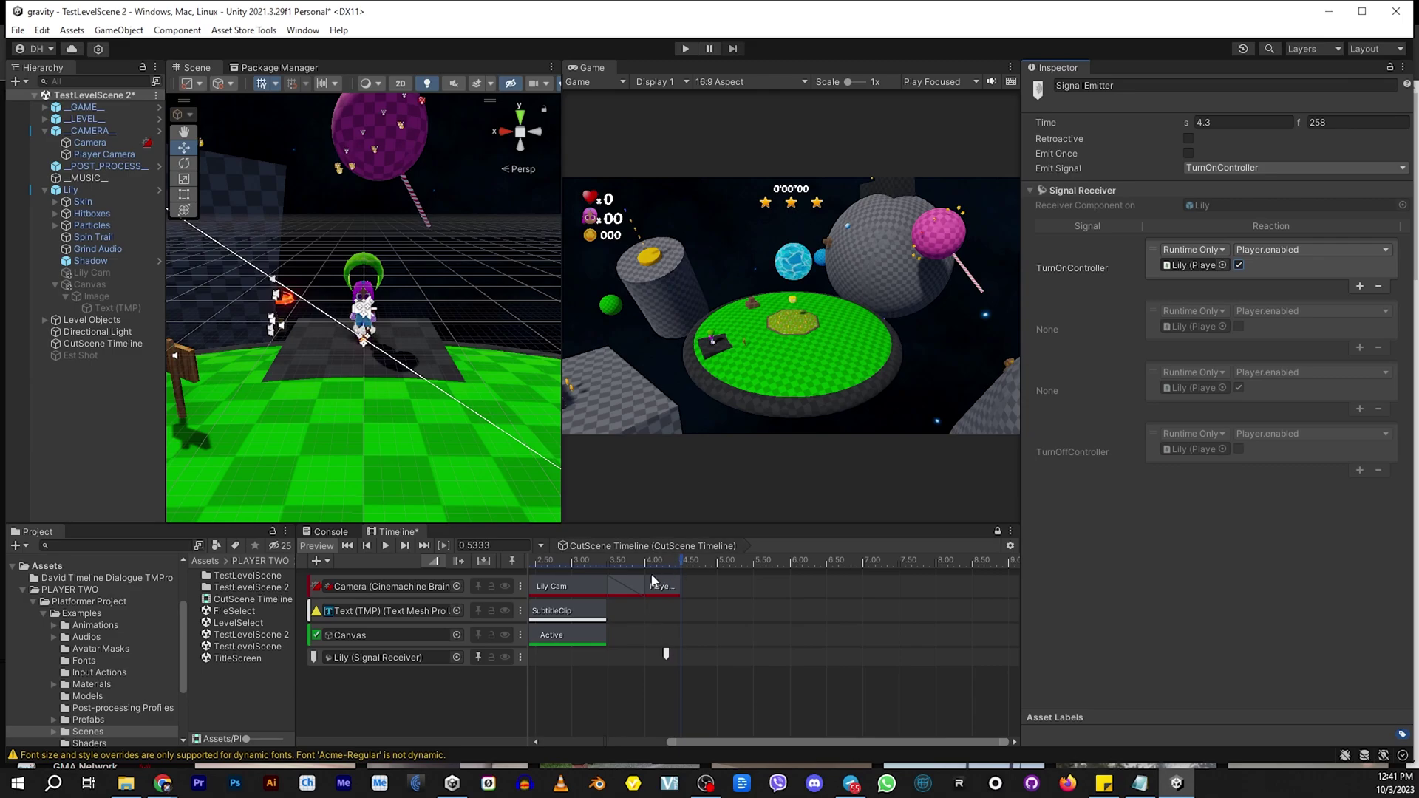
left_click_drag(666, 654, 697, 655)
scroll(671, 615, "down", 4)
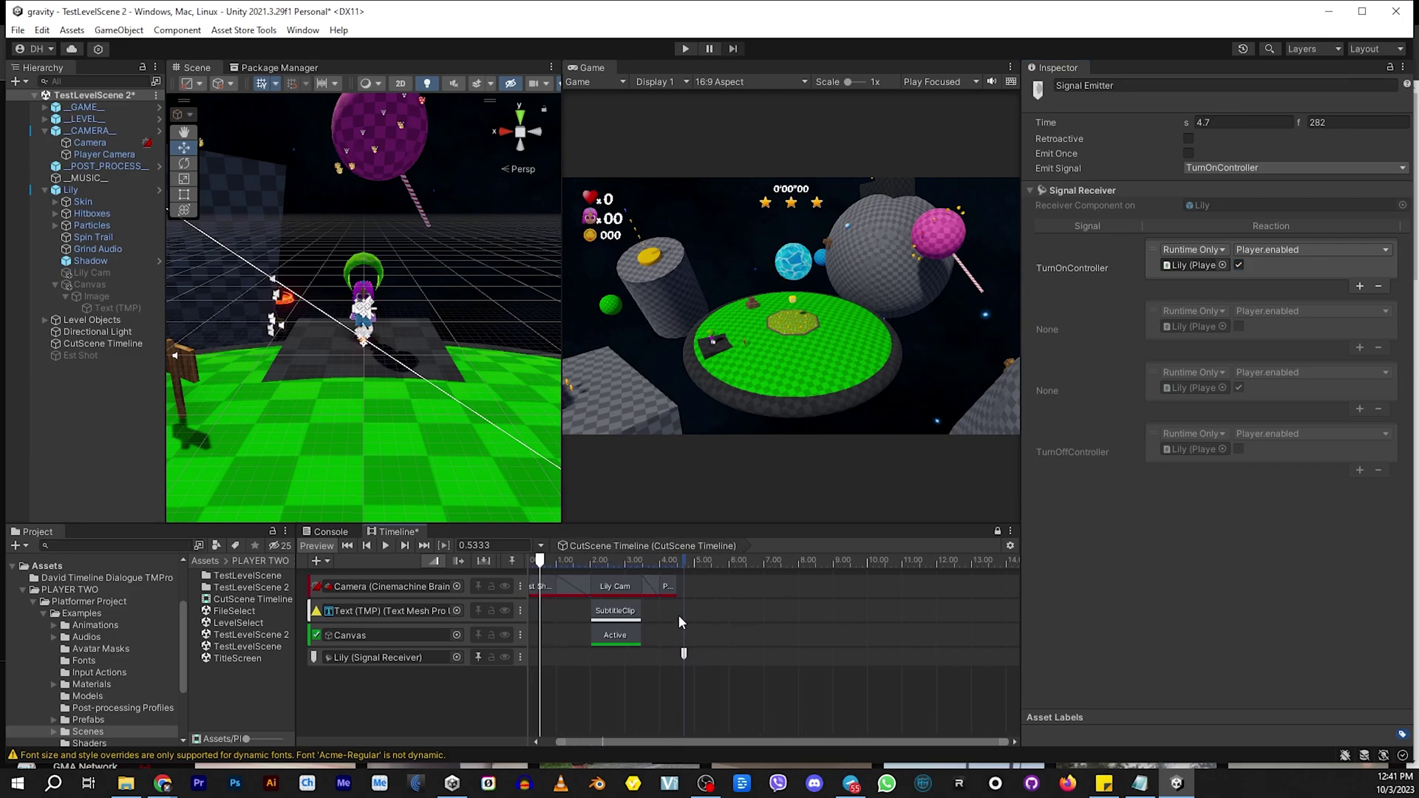
scroll(677, 614, "down", 3)
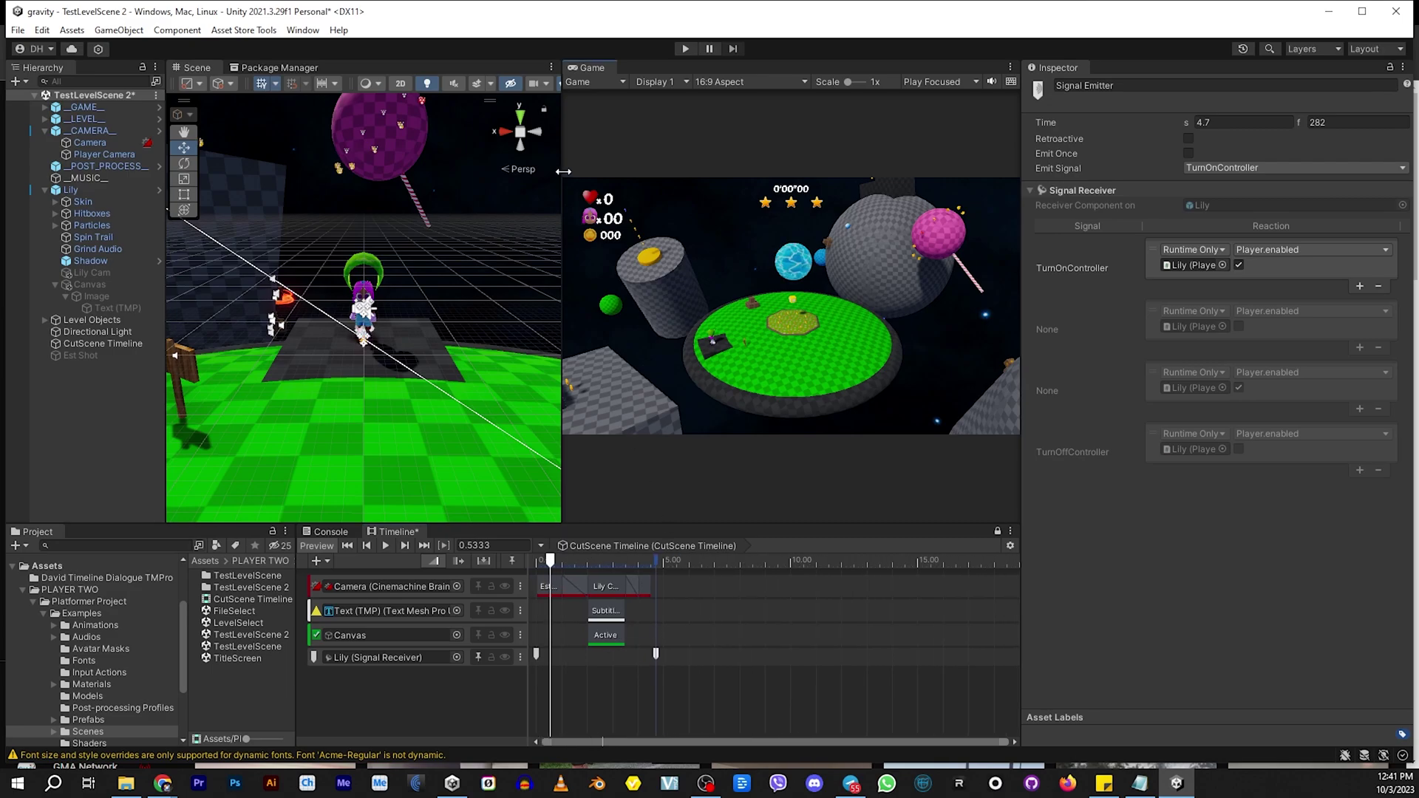
left_click_drag(564, 172, 365, 171)
Save the scene with the cutscene signals
left_click(42, 29)
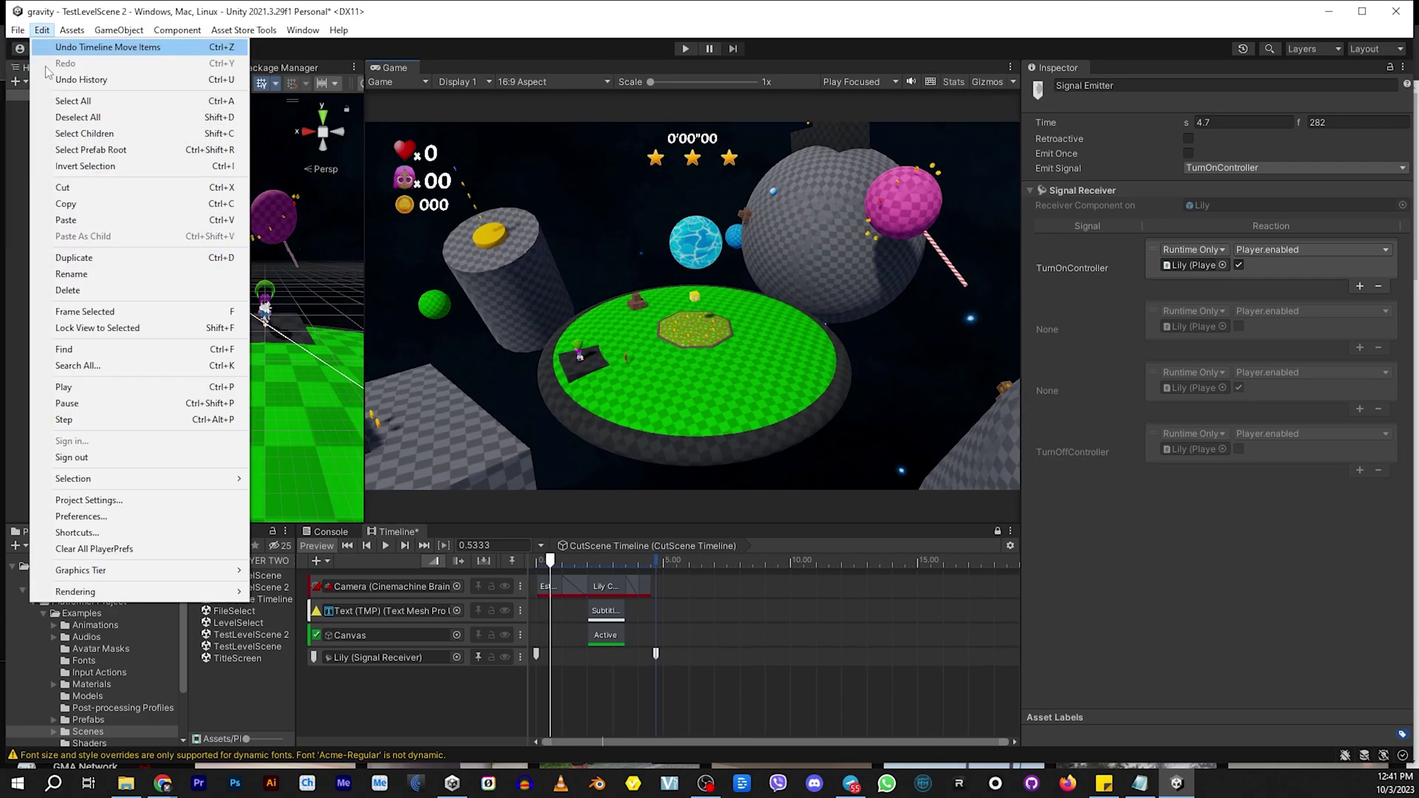
left_click(81, 79)
left_click(88, 86)
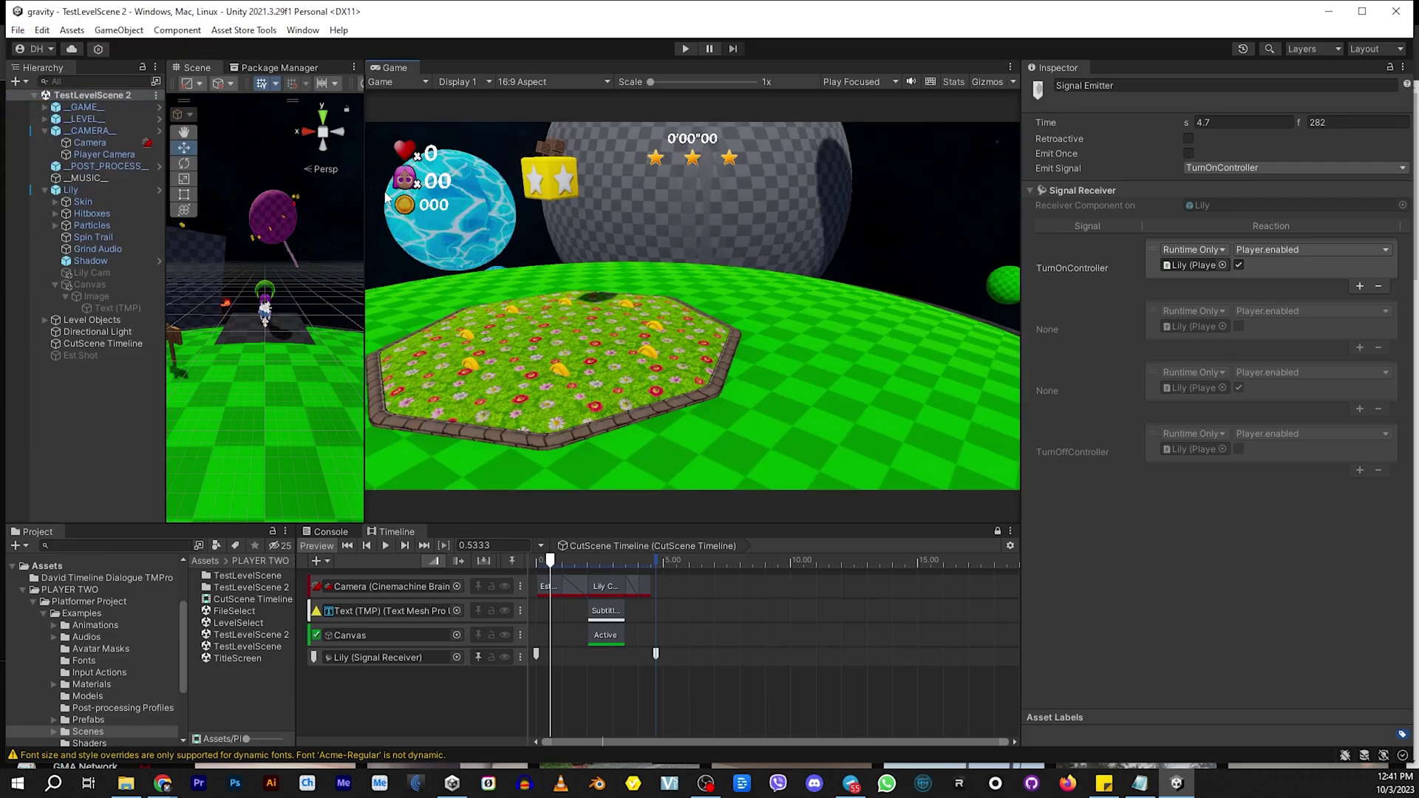
Play-test the cutscene, pause it, then stop and return to edit mode
left_click_drag(365, 222, 309, 244)
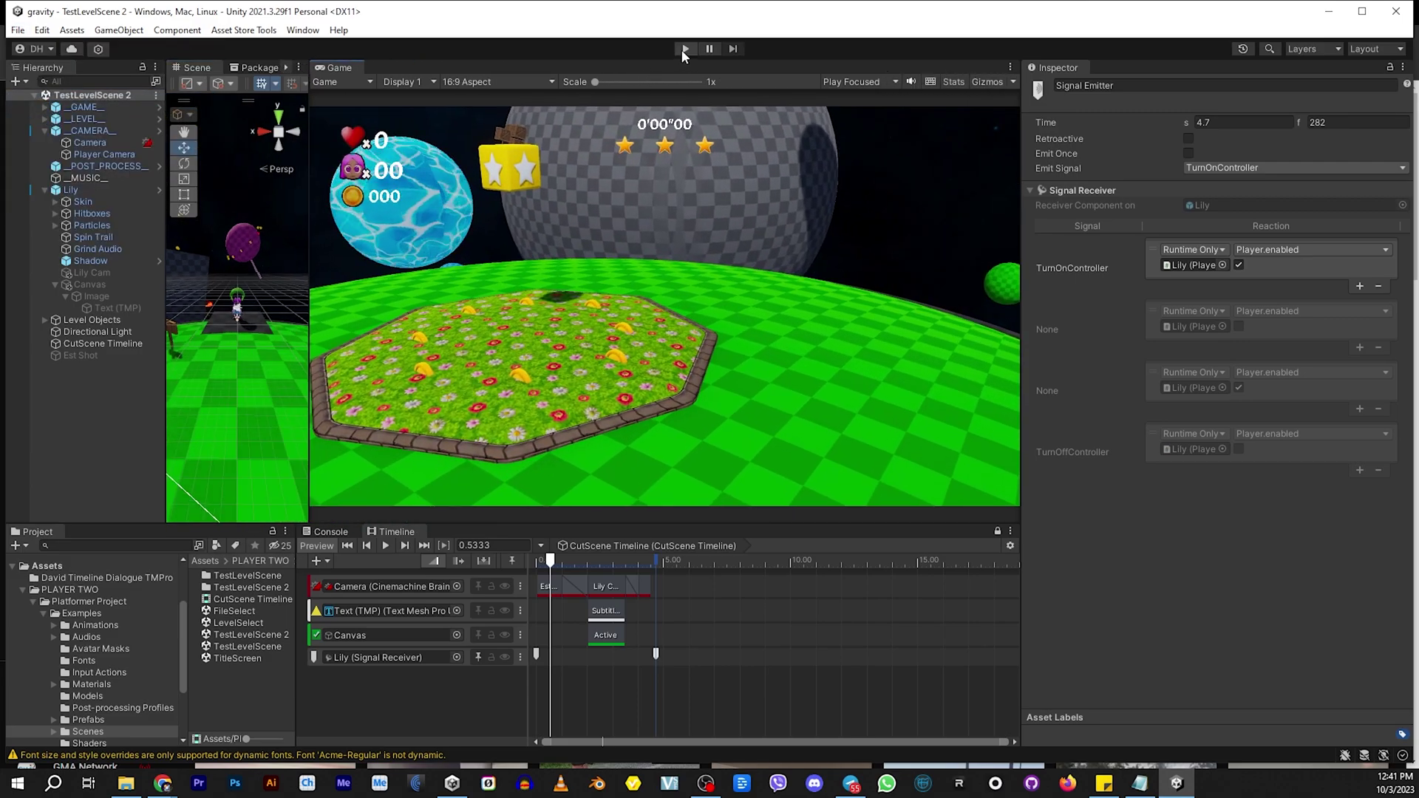
left_click(684, 49)
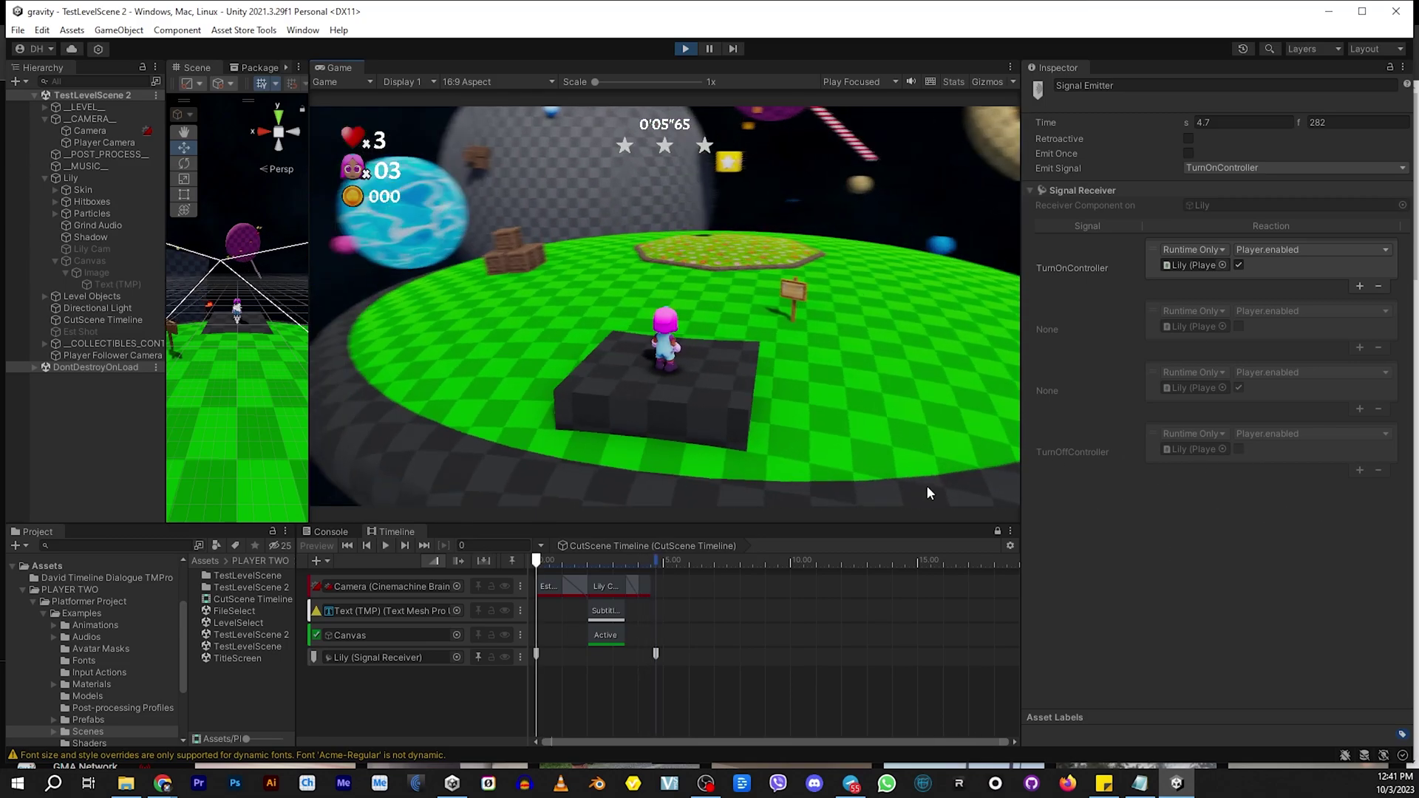
key("Escape")
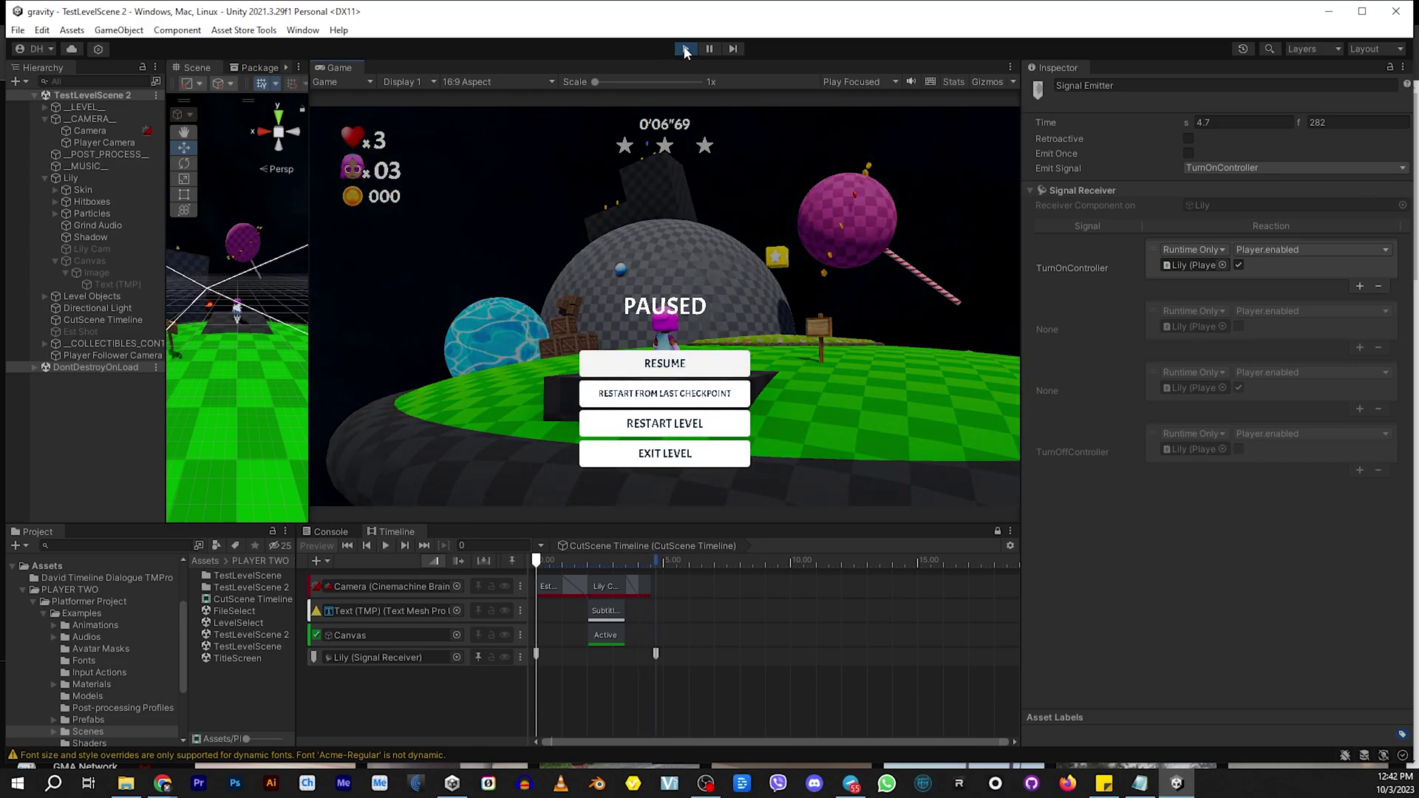
left_click(685, 49)
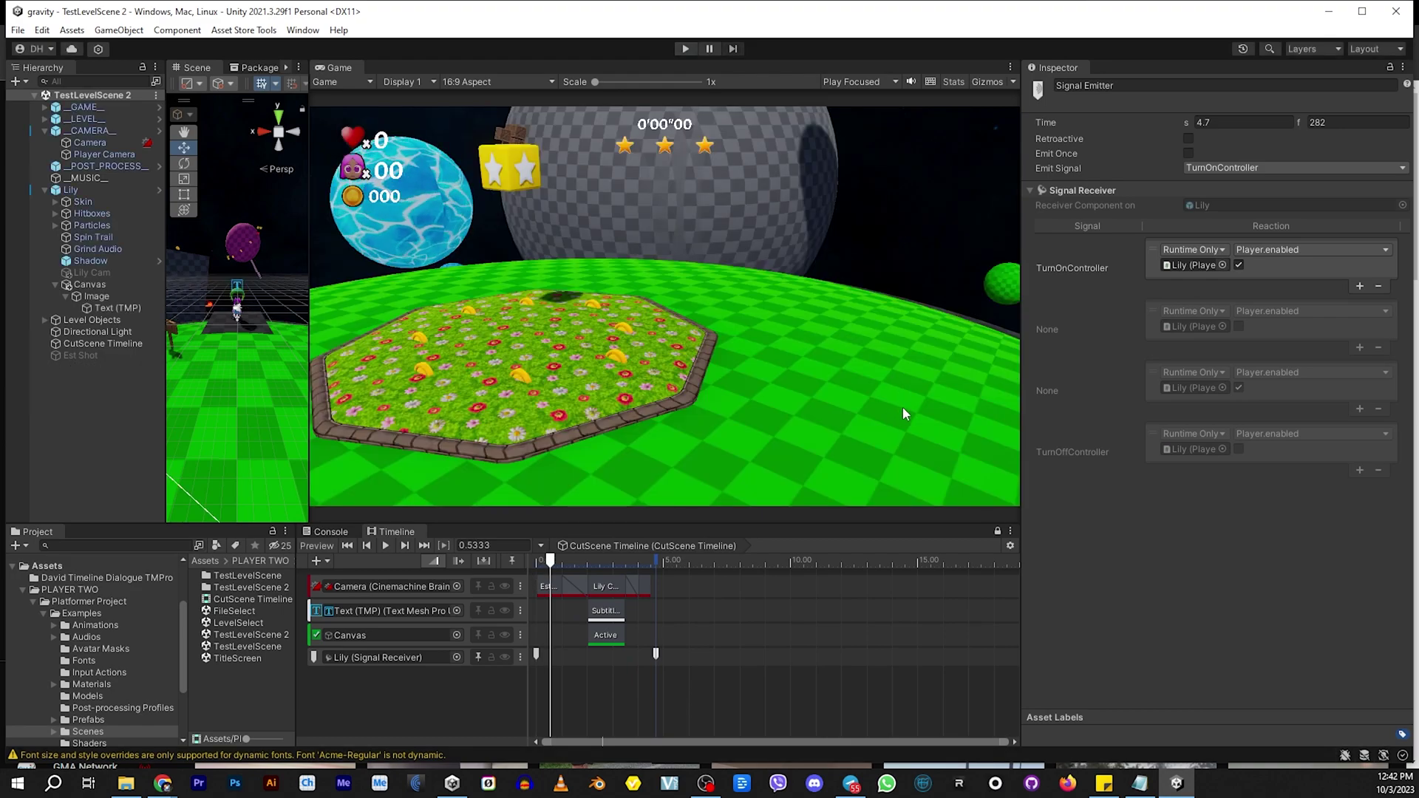